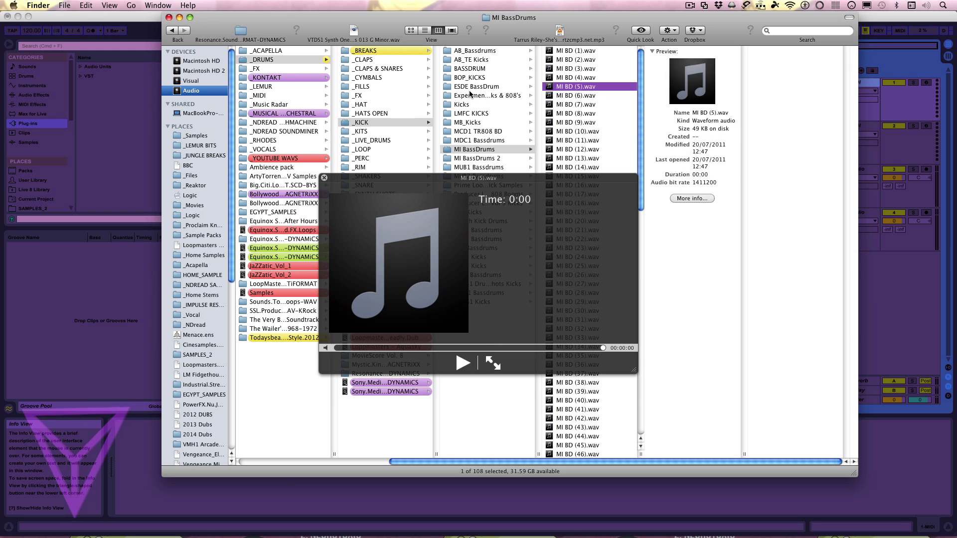
Step: Audition the kicks in the MI BassDrums folder and place MI BD (13).wav on the 3 Audio track in Live
{"action": "key", "text": "Down"}
{"action": "key", "text": "Down"}
{"action": "key", "text": "Down"}
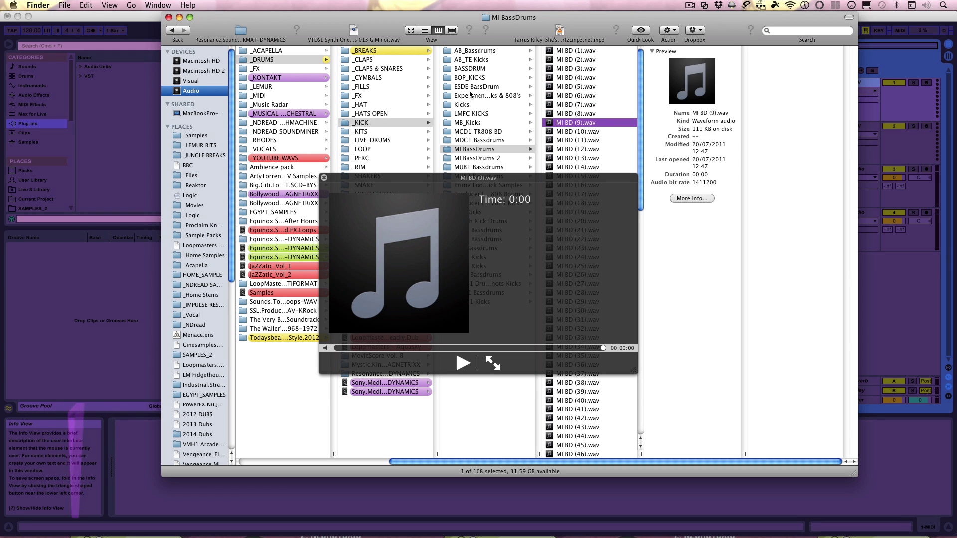
{"action": "key", "text": "Down"}
{"action": "key", "text": "Down"}
{"action": "key", "text": "Down"}
{"action": "key", "text": "Down"}
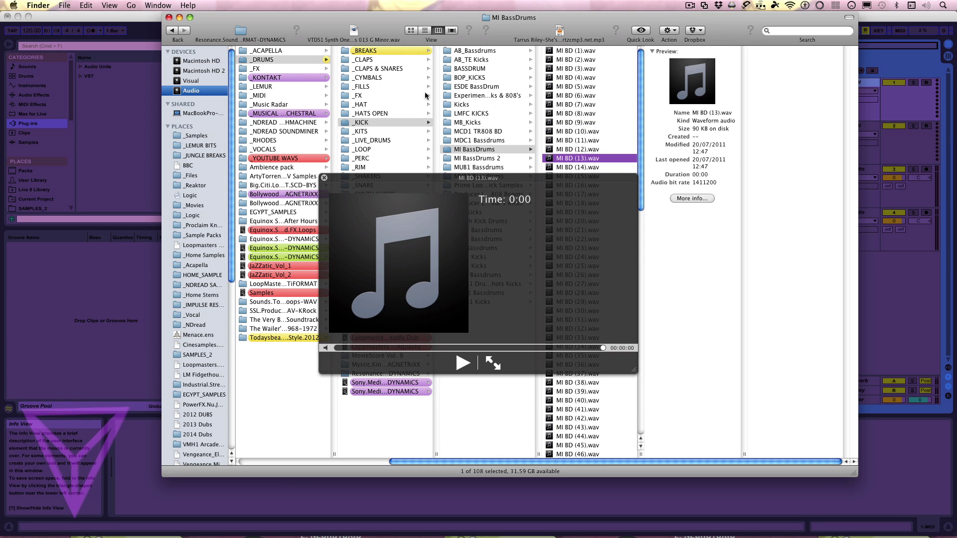
{"action": "left_click_drag", "start_coordinate": [201, 24], "coordinate": [544, 191]}
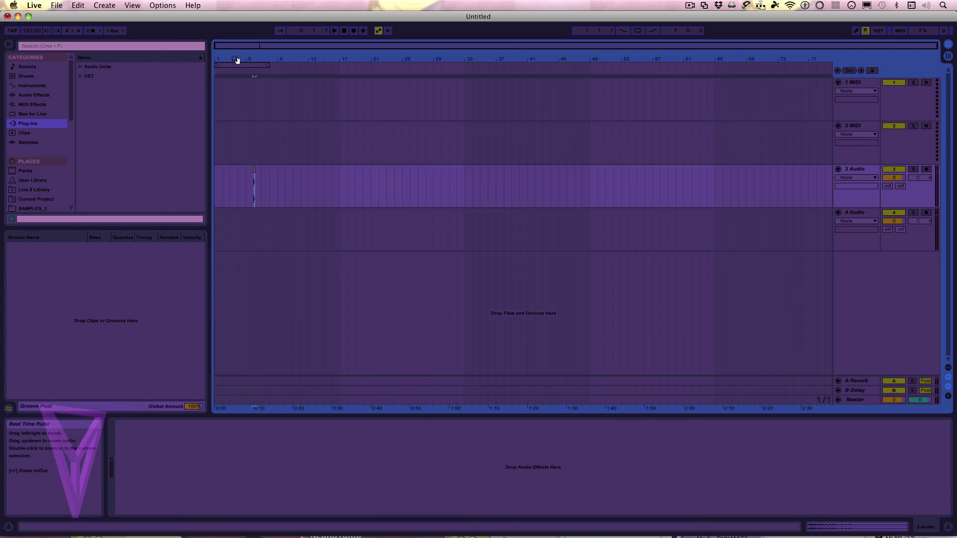
Step: Raise the project tempo to 131 BPM
{"action": "mouse_move", "coordinate": [237, 60]}
{"action": "left_mouse_down"}
{"action": "mouse_move", "coordinate": [233, 74]}
{"action": "mouse_move", "coordinate": [266, 97]}
{"action": "mouse_move", "coordinate": [261, 86]}
{"action": "left_mouse_up"}
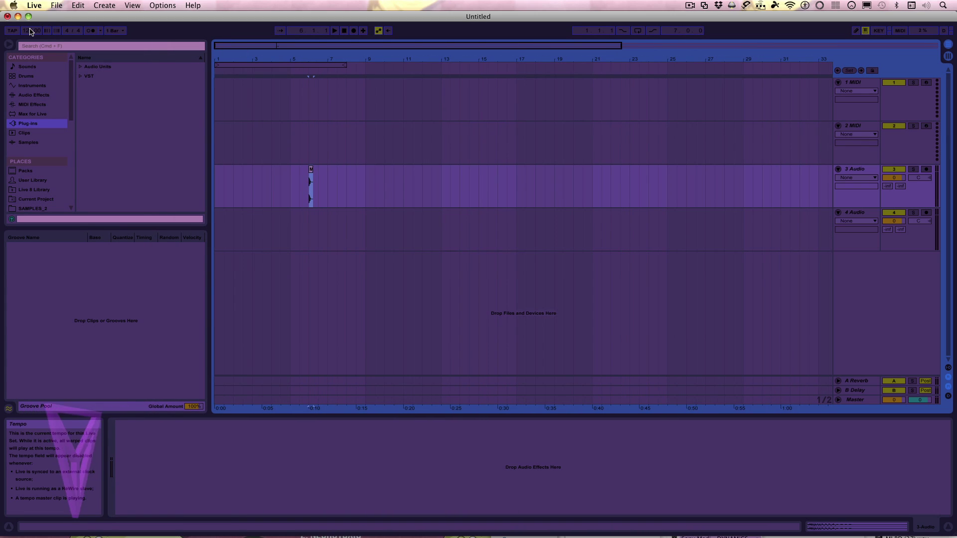
{"action": "left_click", "coordinate": [31, 32]}
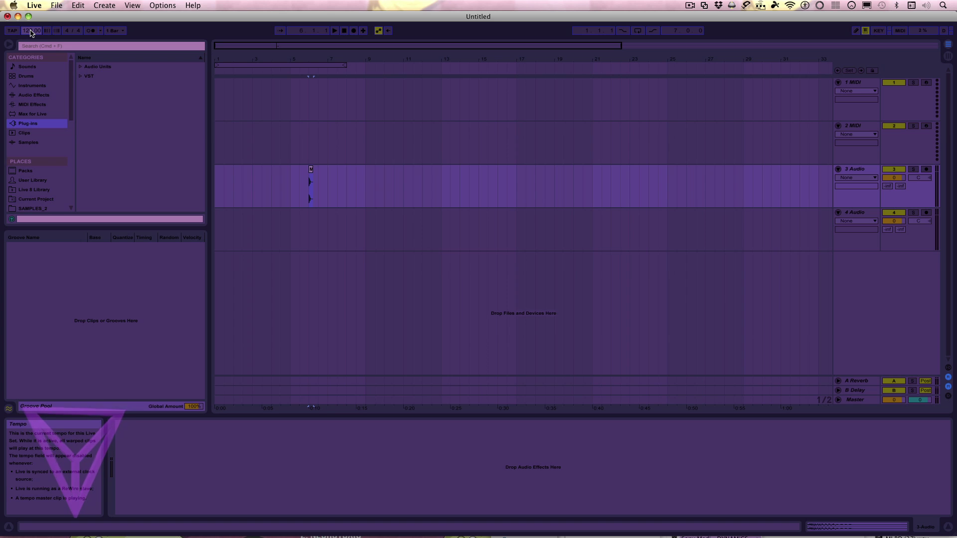
{"action": "key", "text": "Up"}
{"action": "key", "text": "Up"}
{"action": "key", "text": "Up"}
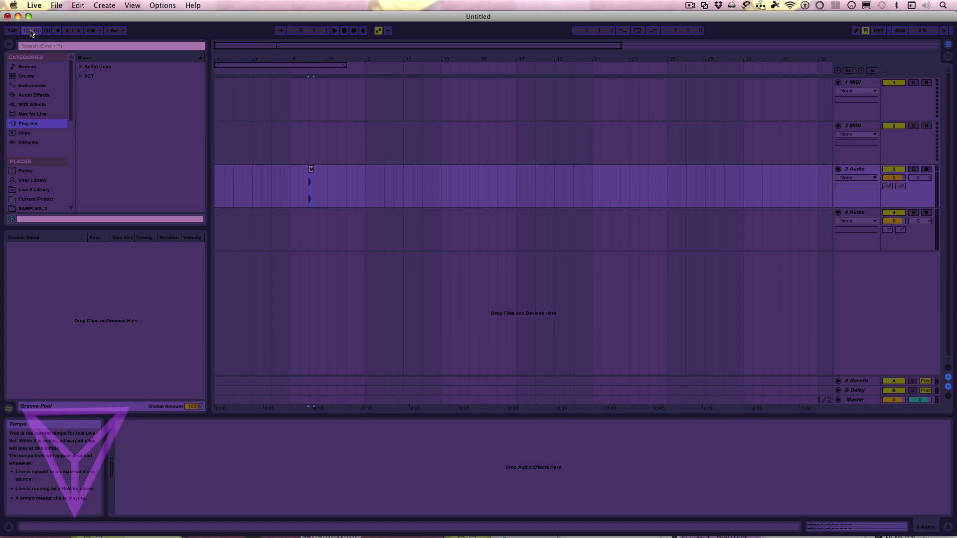
{"action": "key", "text": "Up"}
{"action": "key", "text": "Up"}
{"action": "key", "text": "Up"}
{"action": "key", "text": "Up"}
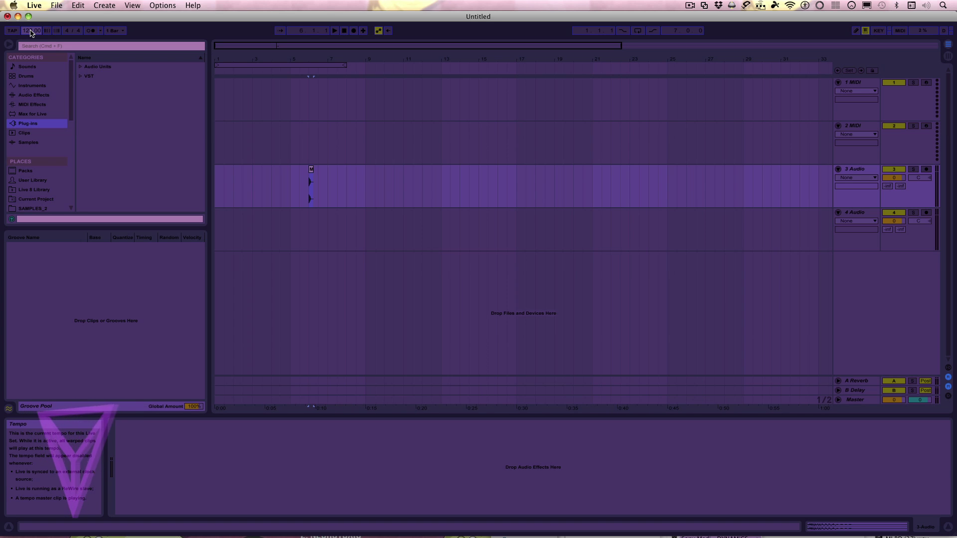
{"action": "key", "text": "Up"}
{"action": "key", "text": "Up"}
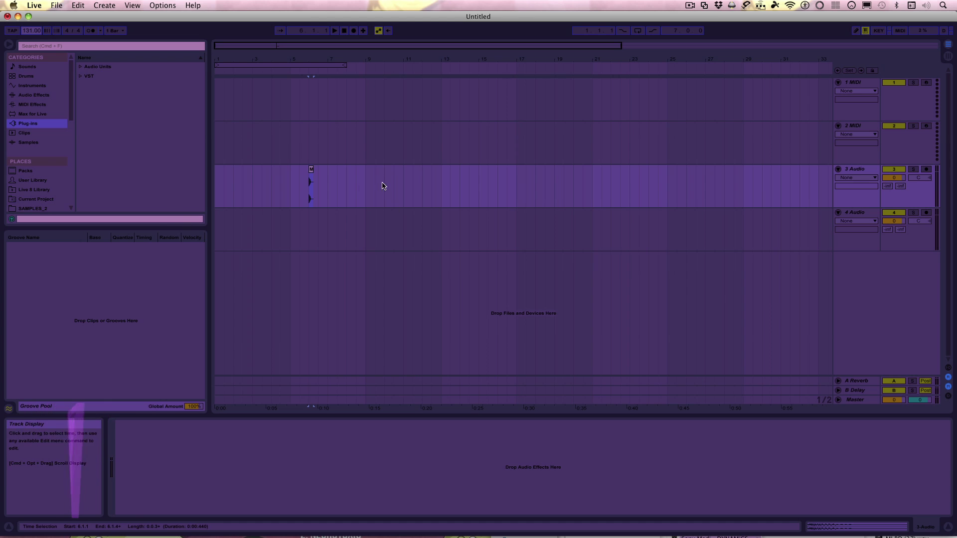
Step: Move the kick clip to the start of bar 1 and set the project tempo to 140 BPM
{"action": "left_click", "coordinate": [310, 174]}
{"action": "left_click", "coordinate": [223, 186]}
{"action": "key", "text": "Home"}
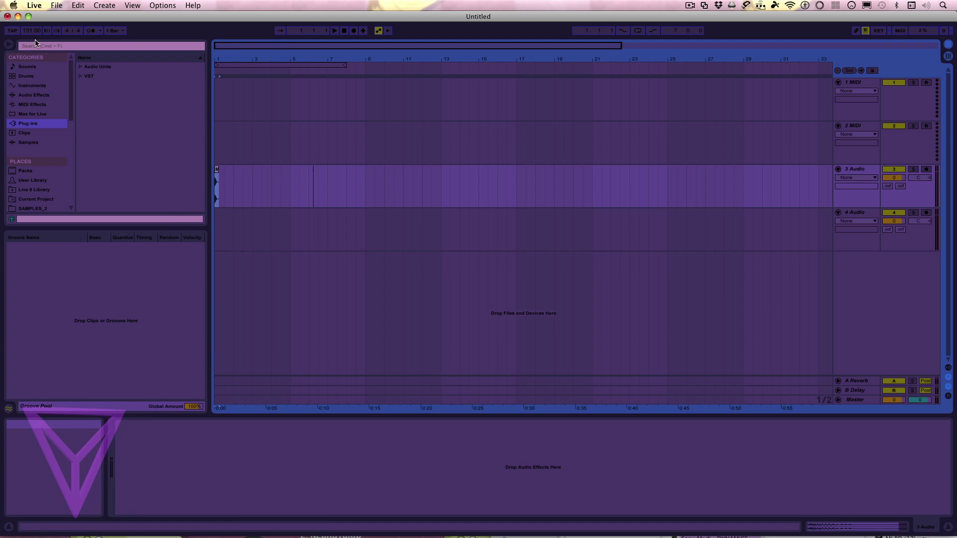
{"action": "left_click", "coordinate": [30, 31]}
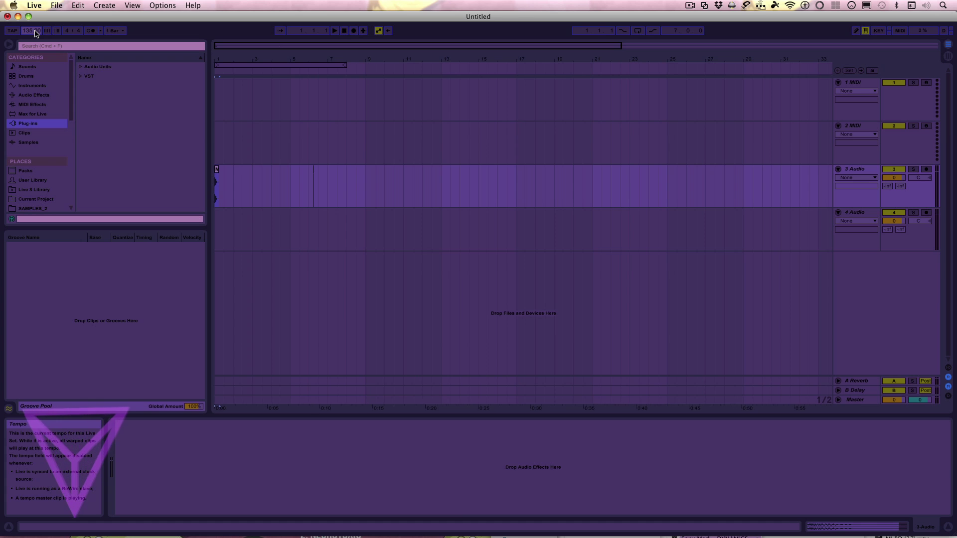
{"action": "key", "text": "Return"}
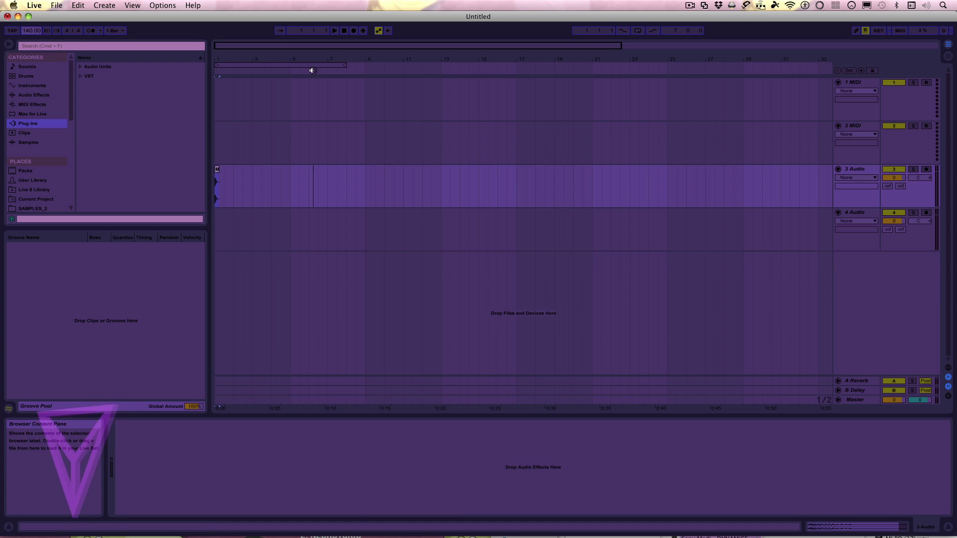
Step: Set the loop to the first two bars of the arrangement and enable looping
{"action": "left_click_drag", "start_coordinate": [343, 65], "coordinate": [256, 259]}
{"action": "key", "text": "space"}
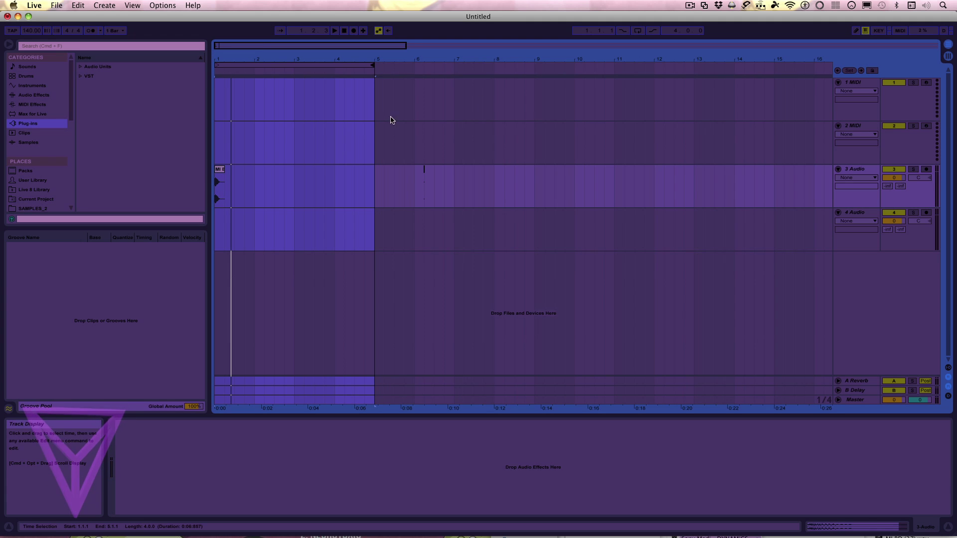
{"action": "left_click_drag", "start_coordinate": [372, 66], "coordinate": [314, 75]}
{"action": "left_click_drag", "start_coordinate": [314, 75], "coordinate": [293, 75]}
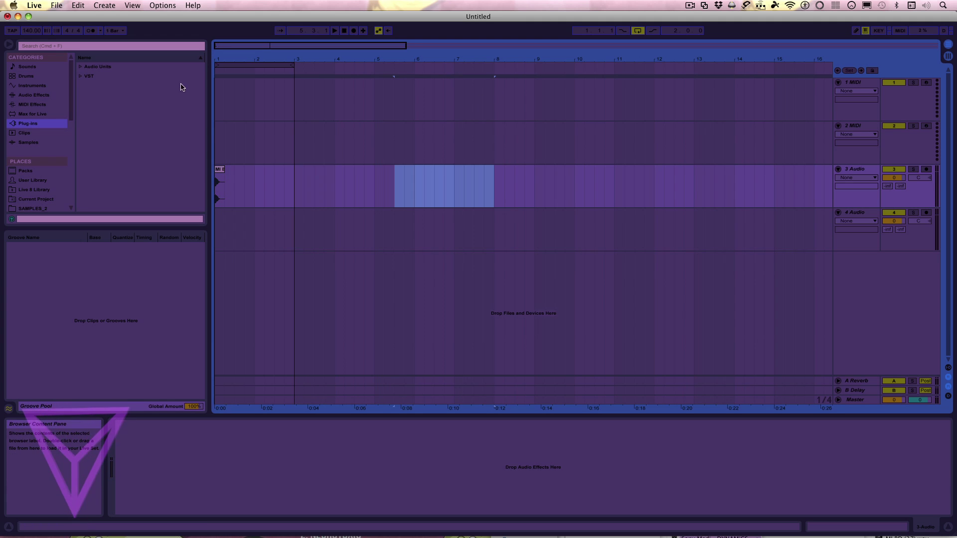
Step: Show Fades on the 3 Audio track and adjust the fade-out at the end of the kick clip
{"action": "left_click_drag", "start_coordinate": [214, 59], "coordinate": [213, 177]}
{"action": "left_click", "coordinate": [875, 178]}
{"action": "left_click", "coordinate": [869, 193]}
{"action": "left_click_drag", "start_coordinate": [278, 169], "coordinate": [252, 181]}
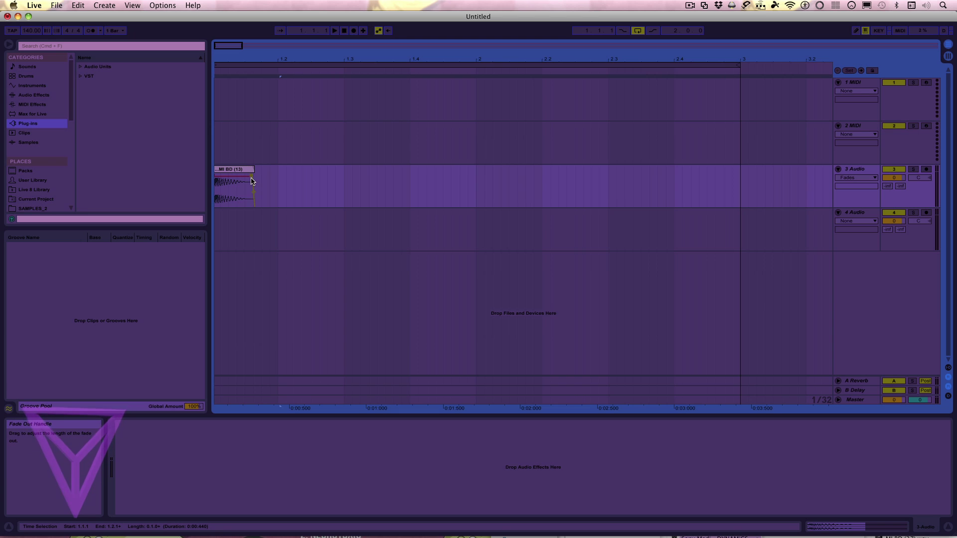
Step: Copy the kick to 1.2.3 and 1.4, and duplicate the three-hit pattern into bar 2
{"action": "left_click_drag", "start_coordinate": [222, 59], "coordinate": [234, 37]}
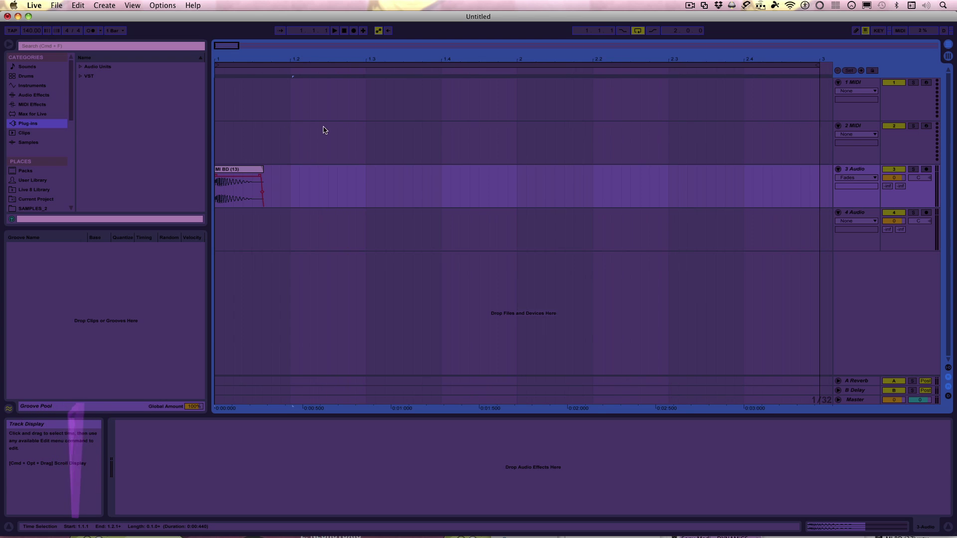
{"action": "left_click_drag", "start_coordinate": [310, 58], "coordinate": [244, 64]}
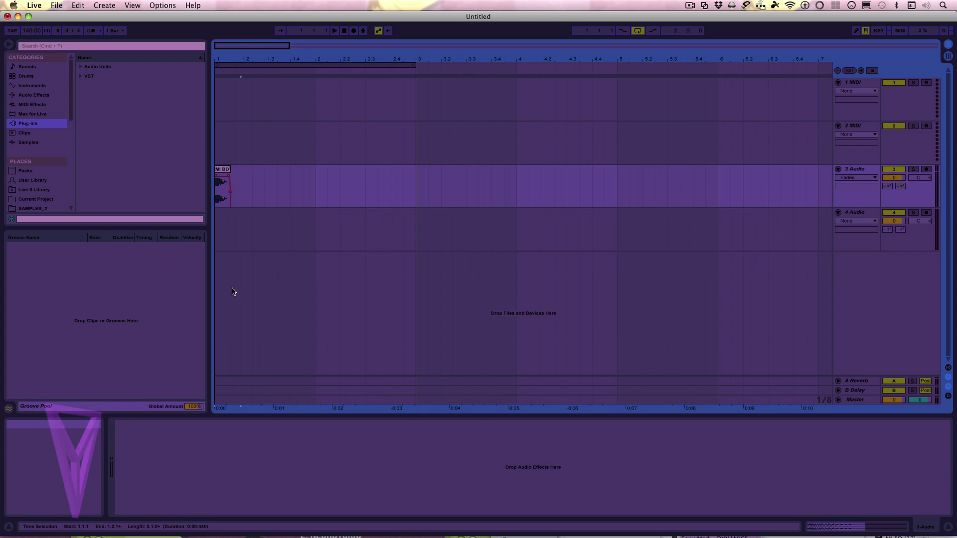
{"action": "mouse_move", "coordinate": [265, 174]}
{"action": "left_mouse_down"}
{"action": "mouse_move", "coordinate": [215, 173]}
{"action": "mouse_move", "coordinate": [260, 183]}
{"action": "mouse_move", "coordinate": [262, 168]}
{"action": "left_mouse_up"}
{"action": "left_click", "coordinate": [219, 172]}
{"action": "key", "text": "super+d"}
Step: Play the two-bar kick loop and examine the spacing and fades of the kick clips
{"action": "key", "text": "space"}
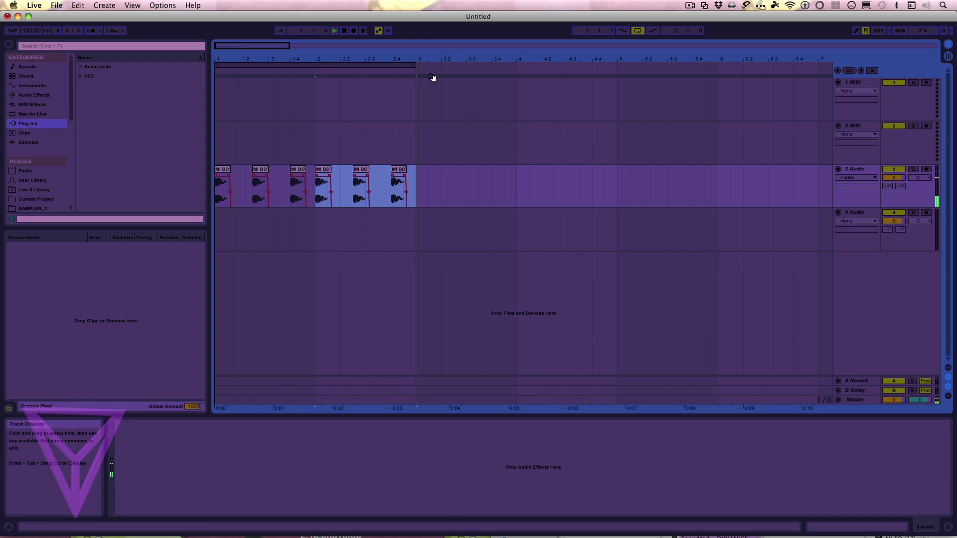
{"action": "left_click_drag", "start_coordinate": [384, 64], "coordinate": [384, 52]}
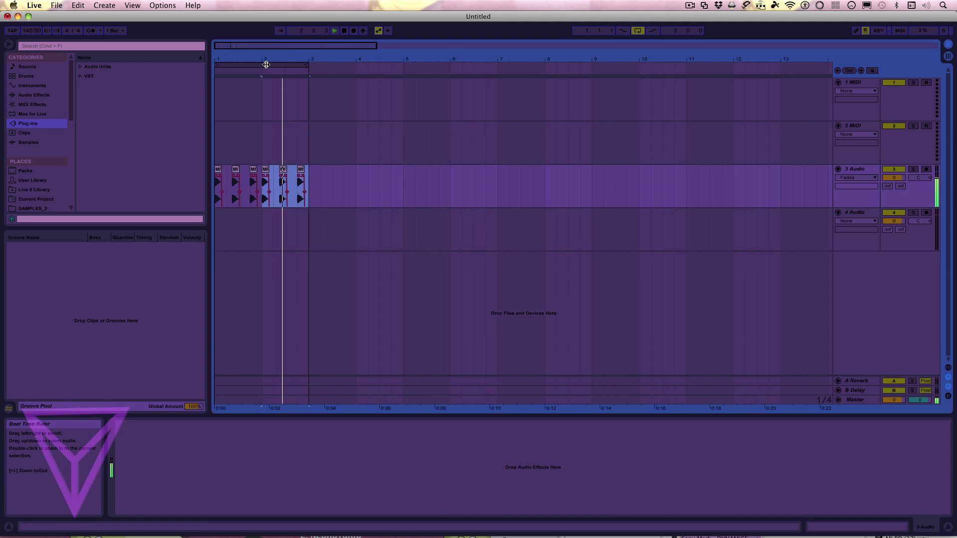
{"action": "mouse_move", "coordinate": [228, 80]}
{"action": "left_mouse_down"}
{"action": "mouse_move", "coordinate": [228, 95]}
{"action": "mouse_move", "coordinate": [228, 75]}
{"action": "left_mouse_up"}
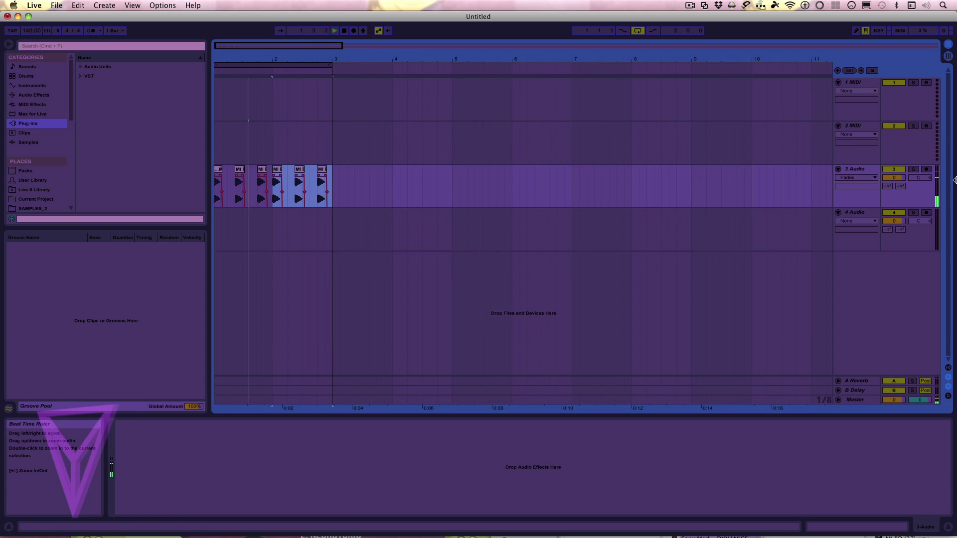
{"action": "left_click", "coordinate": [837, 231]}
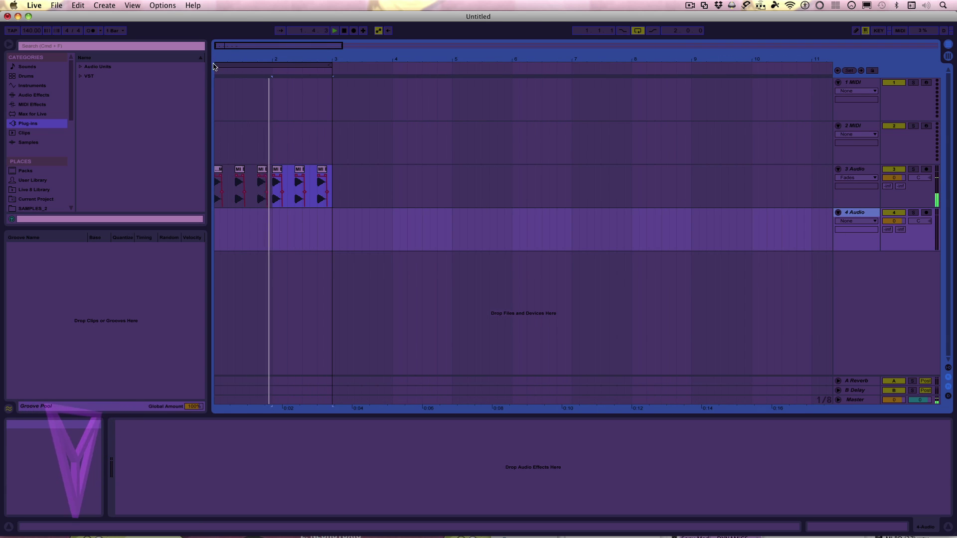
{"action": "left_click_drag", "start_coordinate": [219, 59], "coordinate": [381, 121]}
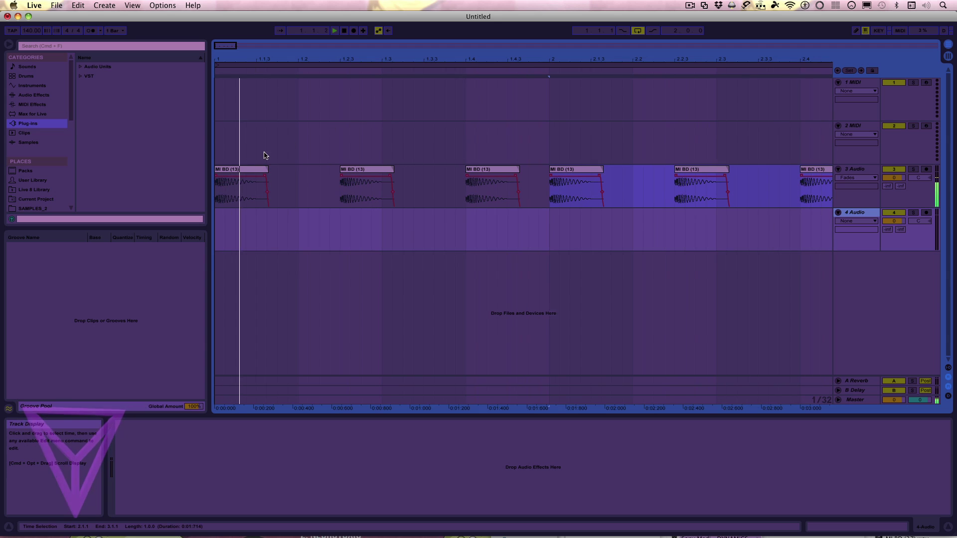
{"action": "left_click", "coordinate": [262, 179]}
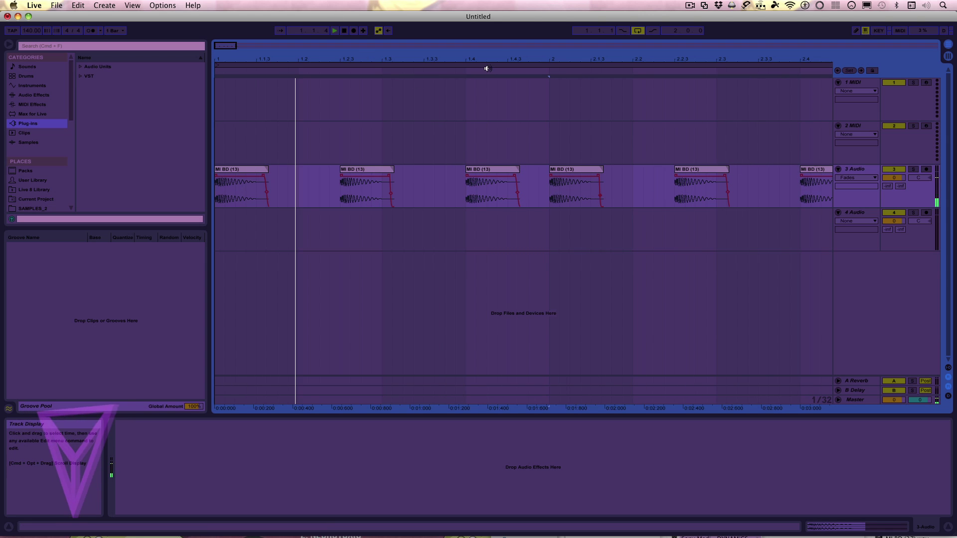
{"action": "left_click_drag", "start_coordinate": [495, 59], "coordinate": [495, 32]}
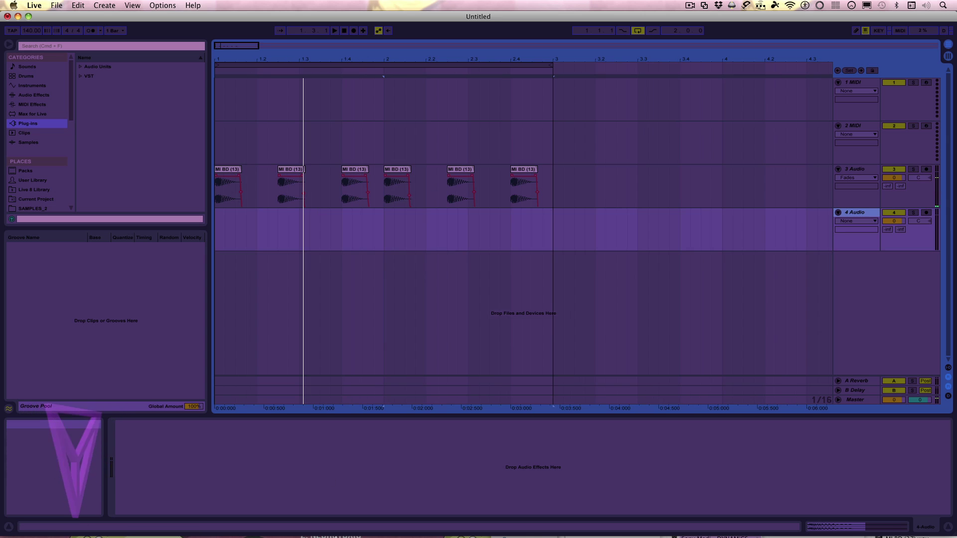
Step: Switch to the Finder sample library and select VEC1 Snare 001.wav in the VEC1 Snares folder under _SNARE
{"action": "left_click", "coordinate": [43, 503]}
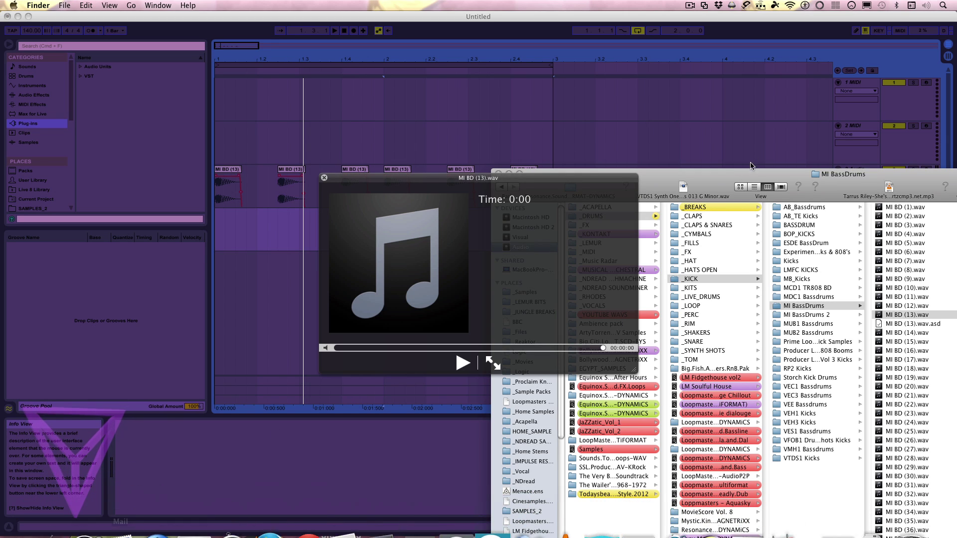
{"action": "left_click_drag", "start_coordinate": [703, 174], "coordinate": [478, 61]}
{"action": "left_click", "coordinate": [324, 178]}
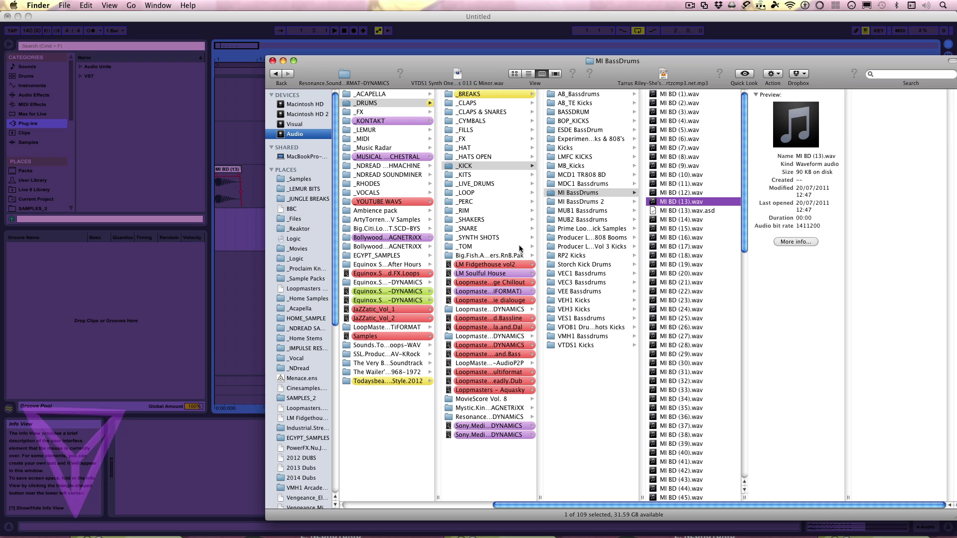
{"action": "left_click", "coordinate": [488, 230]}
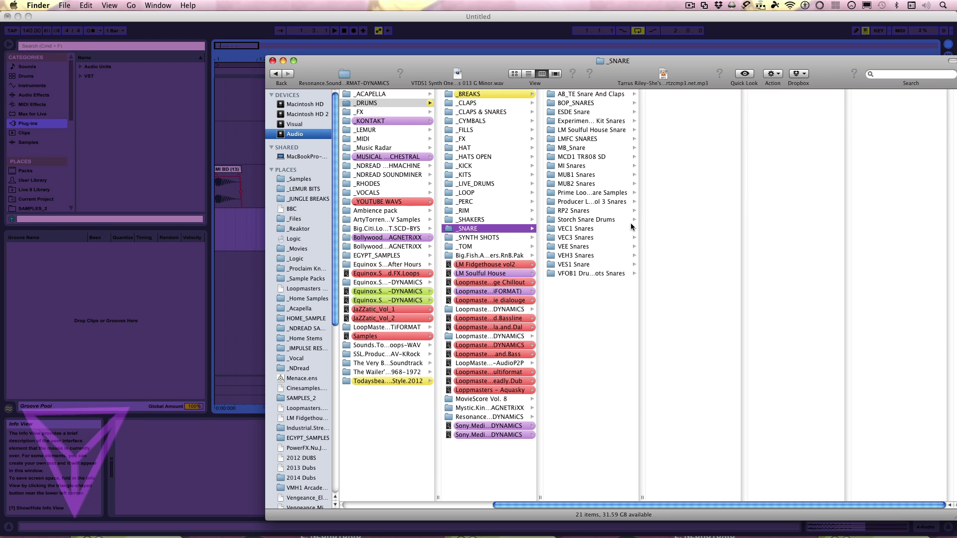
{"action": "left_click", "coordinate": [627, 229]}
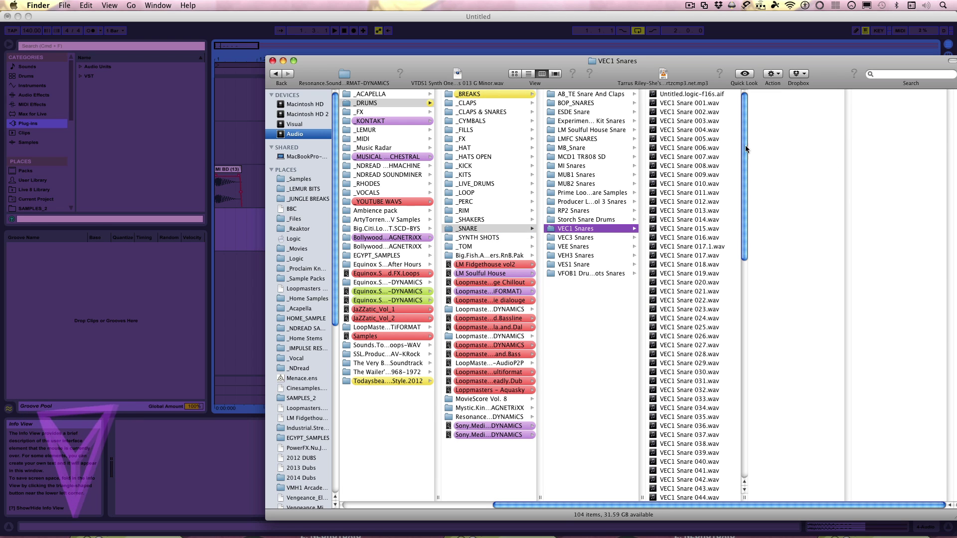
{"action": "left_click", "coordinate": [714, 106]}
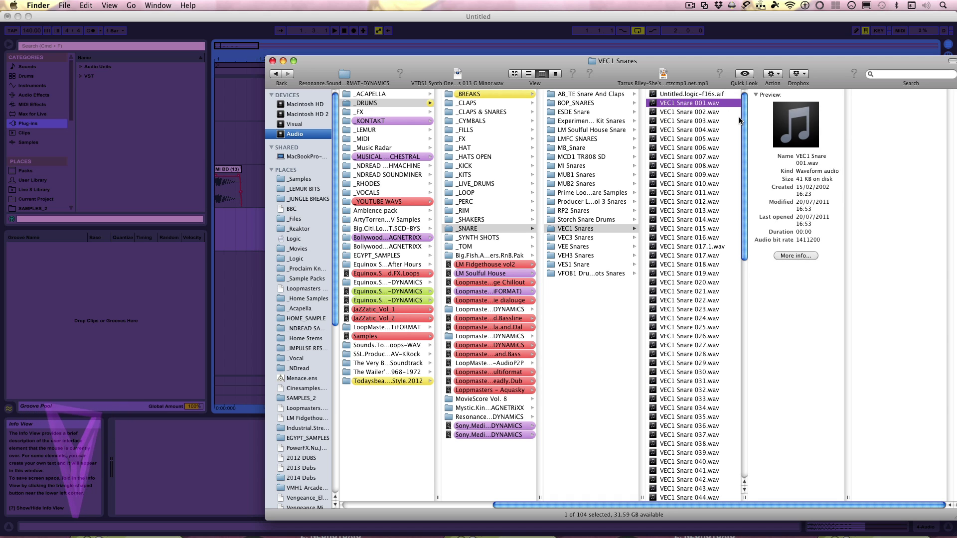
Step: Audition the VEC1 snares from 001 to 010 and place VEC1 Snare 010.wav on the 4 Audio track at beat 1.2
{"action": "key", "text": "space"}
{"action": "key", "text": "Down"}
{"action": "key", "text": "Down"}
{"action": "key", "text": "Down"}
{"action": "key", "text": "Down"}
{"action": "key", "text": "Down"}
{"action": "key", "text": "Down"}
{"action": "key", "text": "Down"}
{"action": "key", "text": "Down"}
{"action": "key", "text": "Down"}
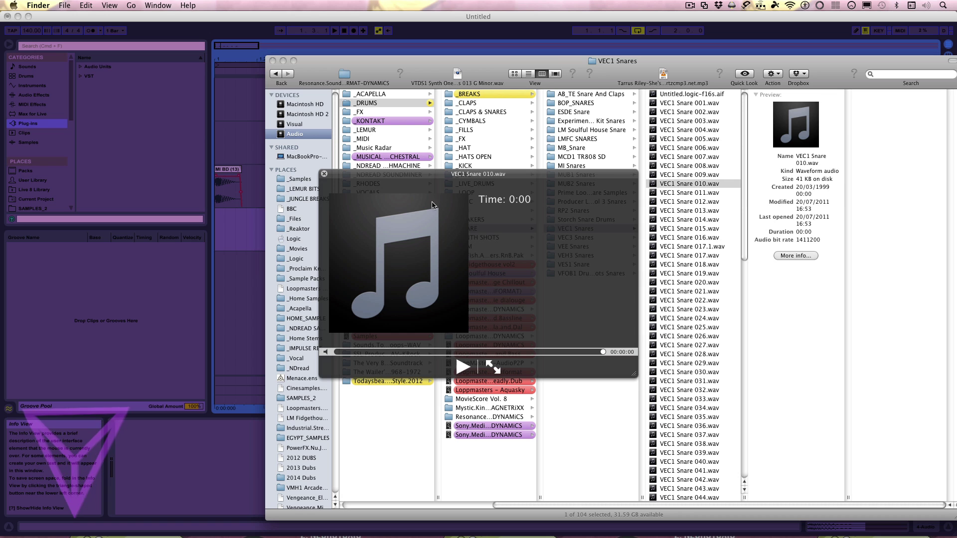
{"action": "left_click_drag", "start_coordinate": [324, 71], "coordinate": [429, 261]}
{"action": "left_click_drag", "start_coordinate": [378, 181], "coordinate": [175, 352]}
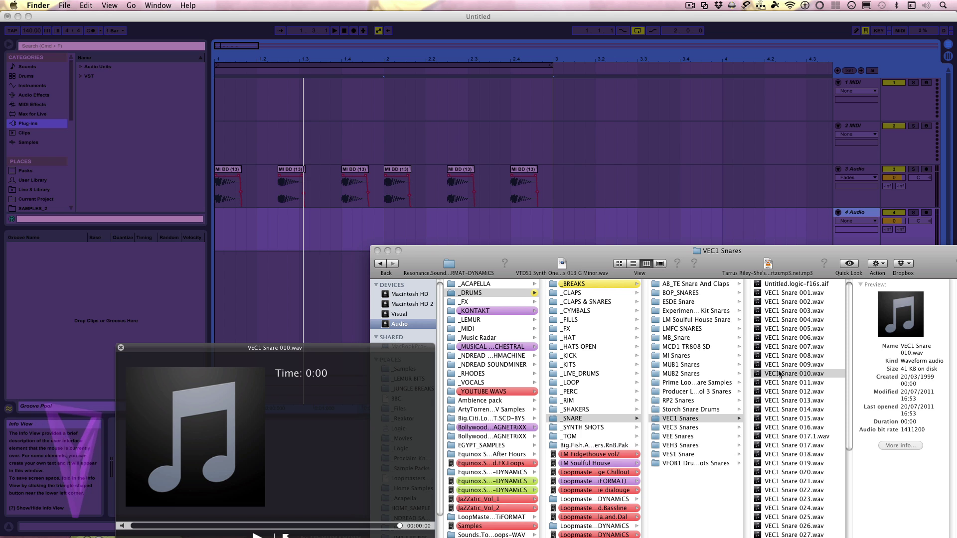
{"action": "left_click_drag", "start_coordinate": [781, 374], "coordinate": [258, 219]}
Step: Trim the silence off the start of the VEC1 Snare 010 clip
{"action": "left_click_drag", "start_coordinate": [259, 59], "coordinate": [315, 110]}
{"action": "left_click_drag", "start_coordinate": [266, 66], "coordinate": [417, 361]}
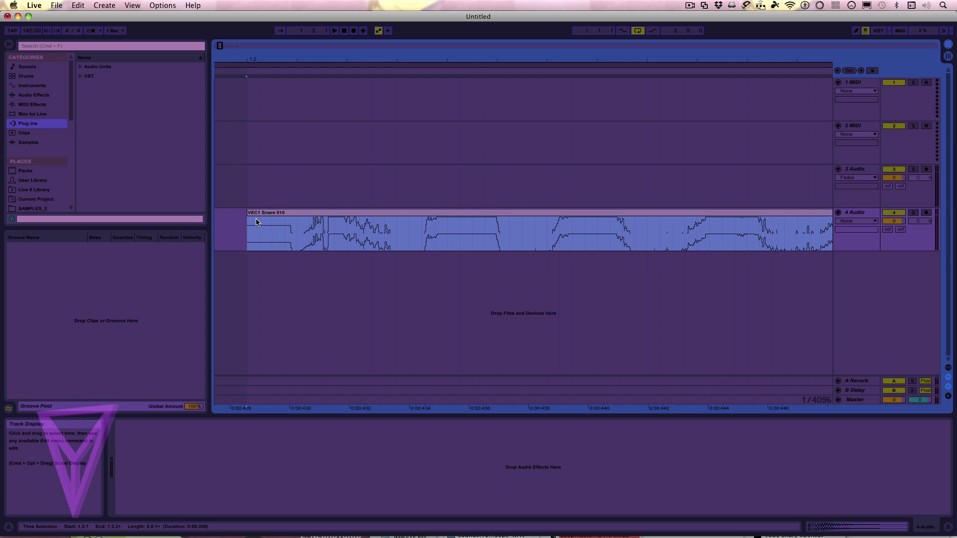
{"action": "left_click_drag", "start_coordinate": [250, 214], "coordinate": [294, 215]}
{"action": "left_click_drag", "start_coordinate": [408, 60], "coordinate": [500, 217]}
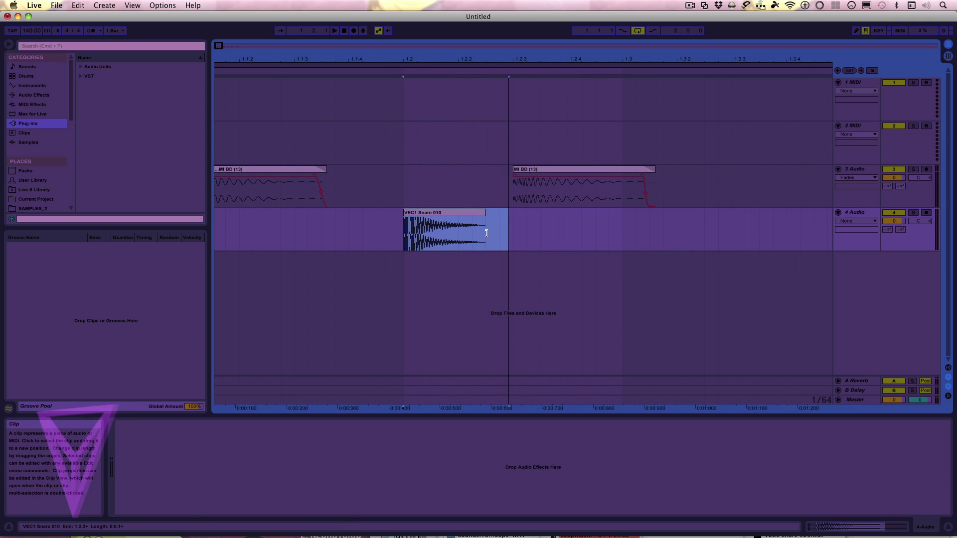
Step: Show Fades on the 4 Audio track and shape a fade-out on the tail of the snare clip
{"action": "left_click", "coordinate": [876, 221]}
{"action": "left_click", "coordinate": [872, 232]}
{"action": "left_click_drag", "start_coordinate": [478, 222], "coordinate": [443, 230]}
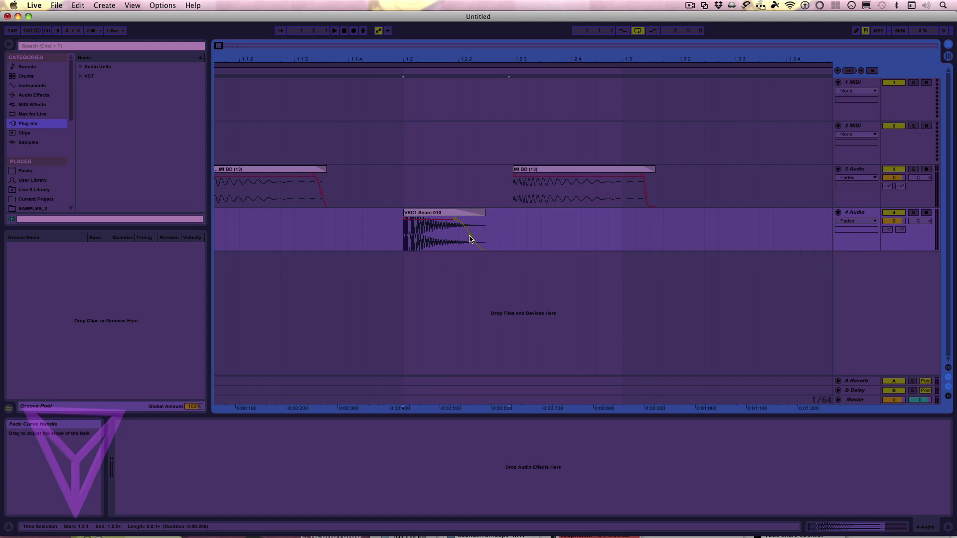
Step: Move the snare clip on the 4 Audio track to beat 1.3 and duplicate bar 1 of that track into bar 2
{"action": "left_click_drag", "start_coordinate": [462, 62], "coordinate": [298, 81]}
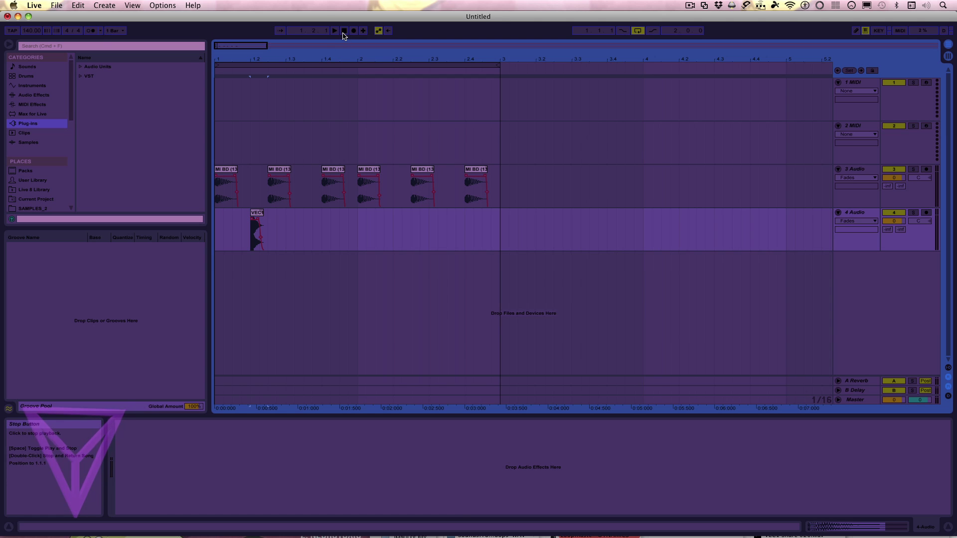
{"action": "left_click", "coordinate": [295, 215]}
{"action": "key", "text": "super+v"}
{"action": "left_click_drag", "start_coordinate": [297, 216], "coordinate": [193, 230]}
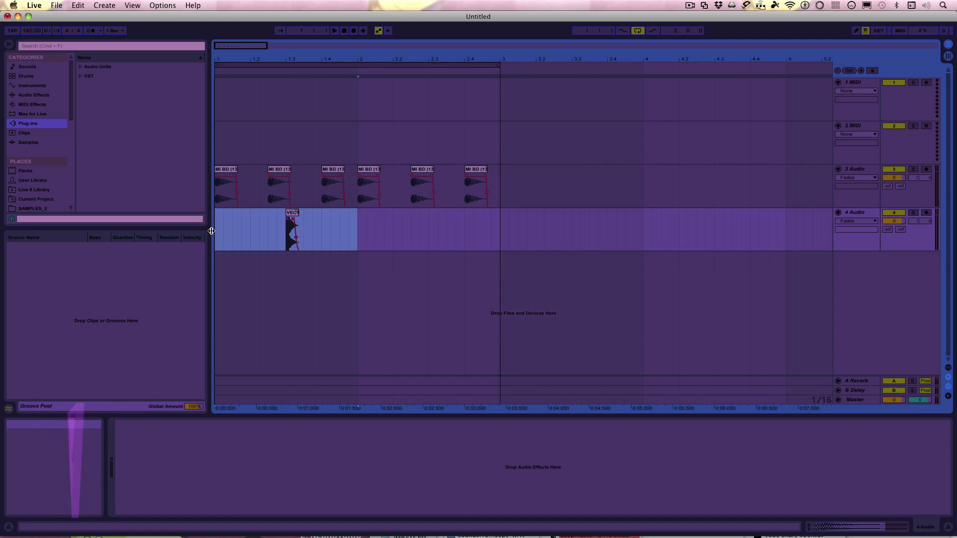
{"action": "key", "text": "super+d"}
{"action": "key", "text": "space"}
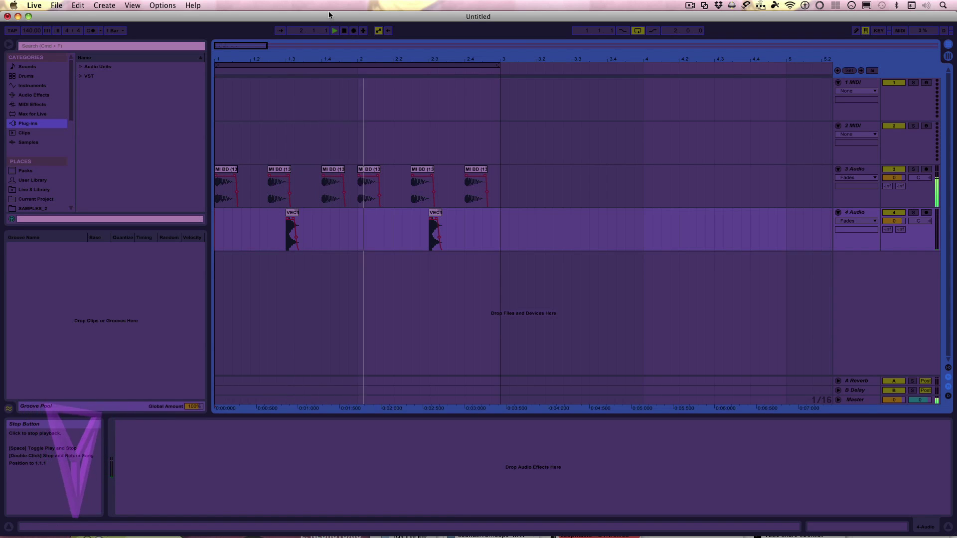
Step: Readjust the length and curve of the fade-out on the bar 1 snare clip while the loop plays
{"action": "left_click", "coordinate": [282, 61]}
{"action": "left_click_drag", "start_coordinate": [282, 62], "coordinate": [285, 119]}
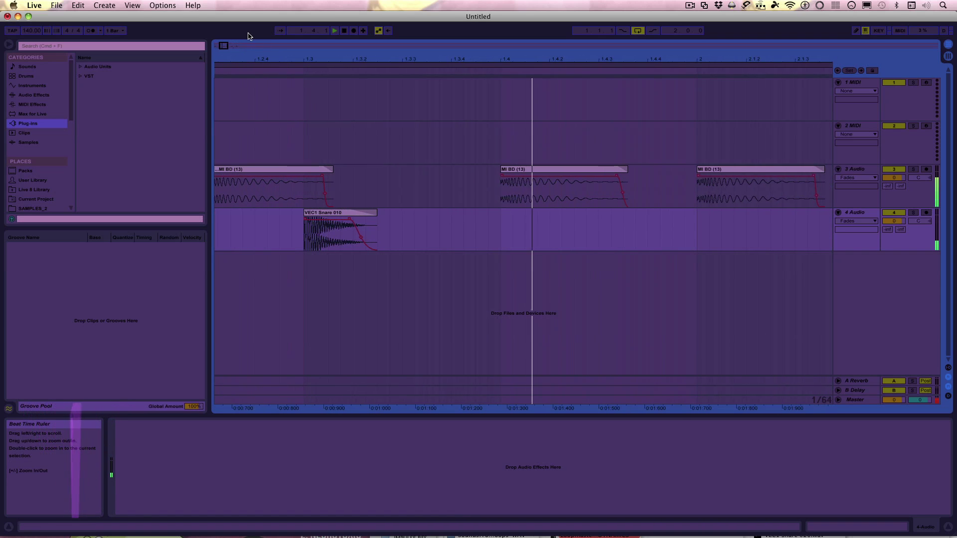
{"action": "right_click", "coordinate": [341, 223]}
{"action": "left_click", "coordinate": [400, 215]}
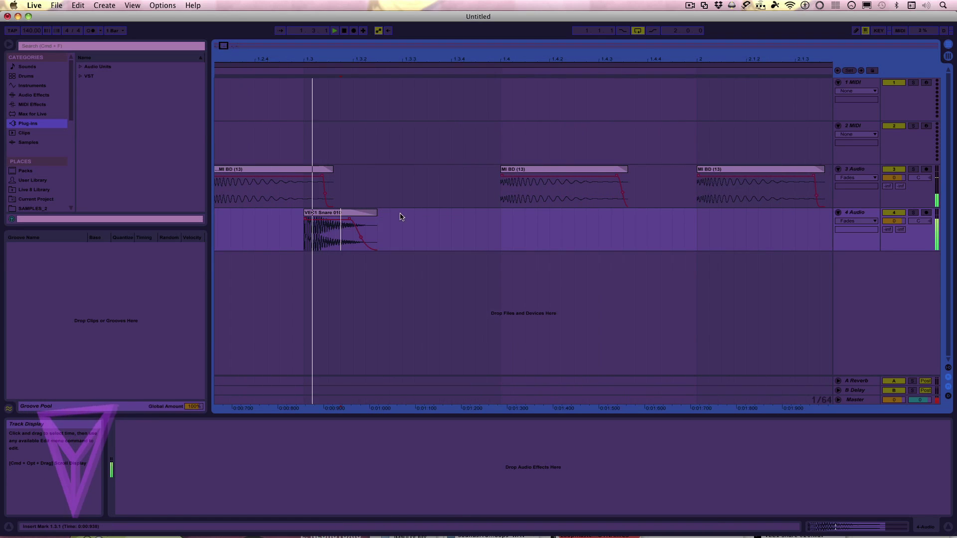
{"action": "left_click_drag", "start_coordinate": [350, 219], "coordinate": [365, 249]}
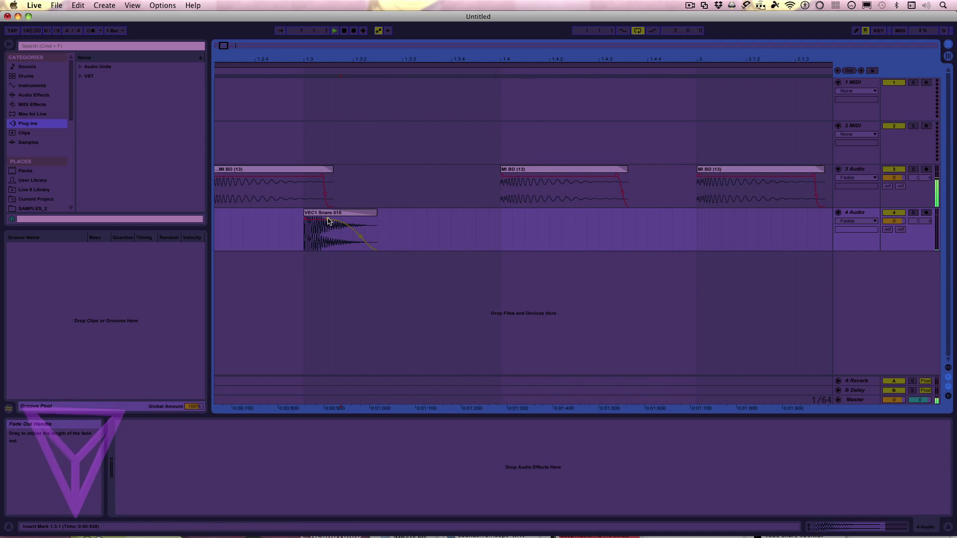
{"action": "left_click_drag", "start_coordinate": [328, 220], "coordinate": [354, 219]}
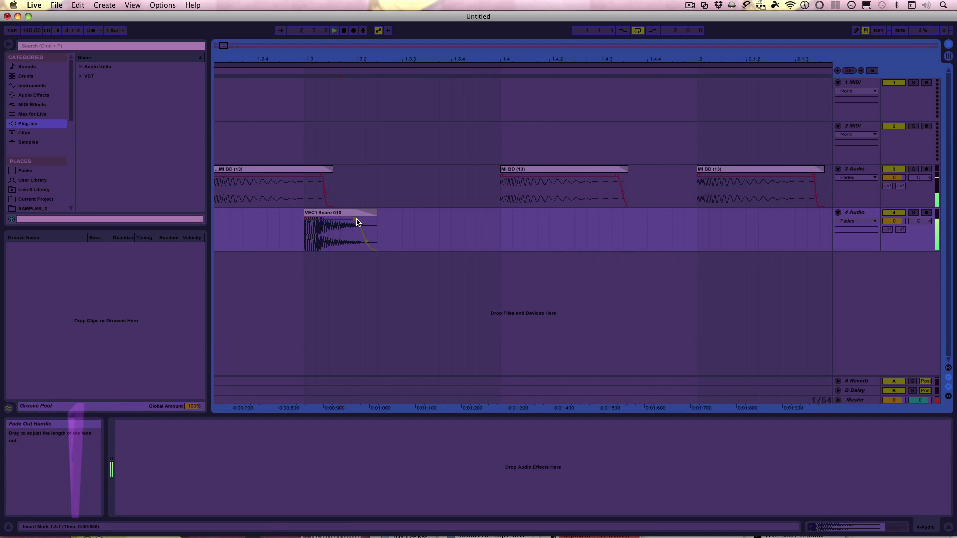
{"action": "left_click_drag", "start_coordinate": [353, 222], "coordinate": [348, 222]}
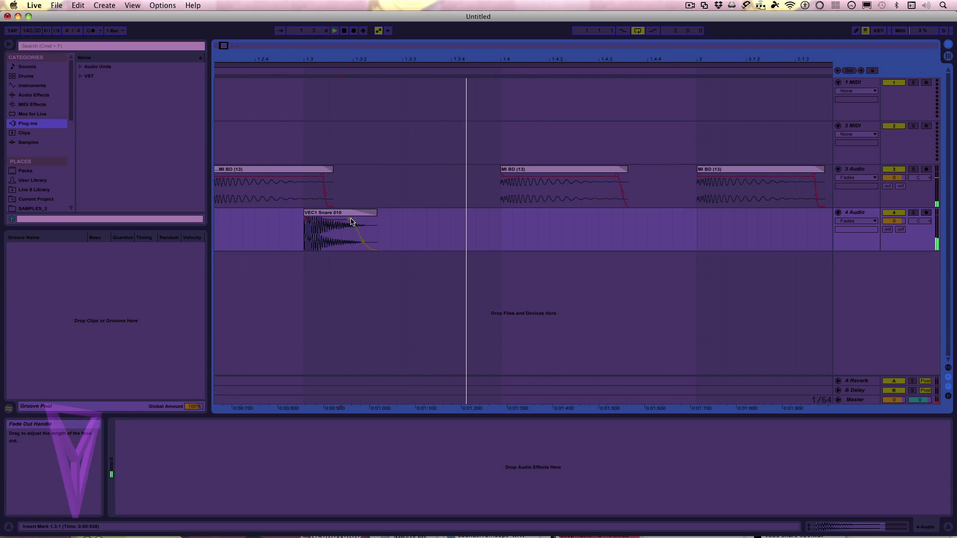
{"action": "left_click", "coordinate": [292, 244]}
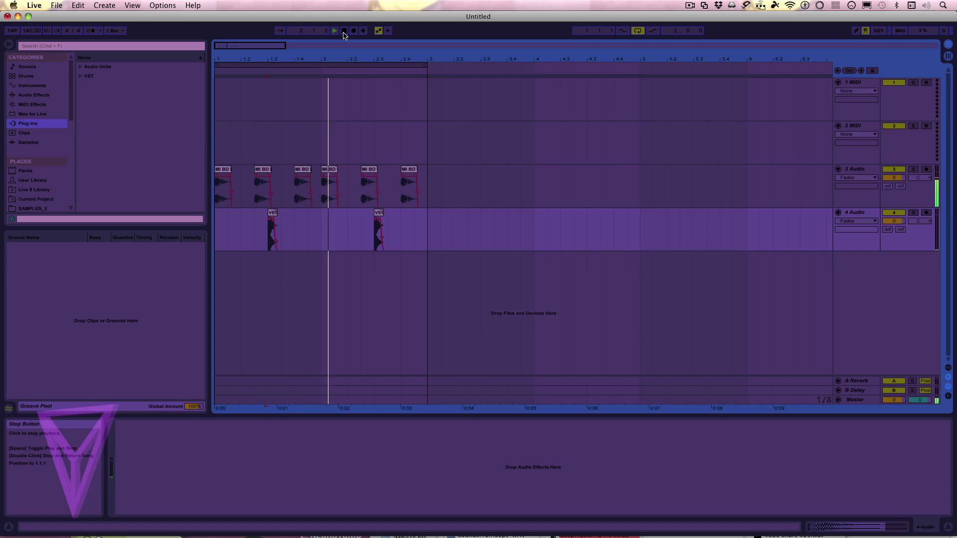
{"action": "left_click", "coordinate": [344, 31]}
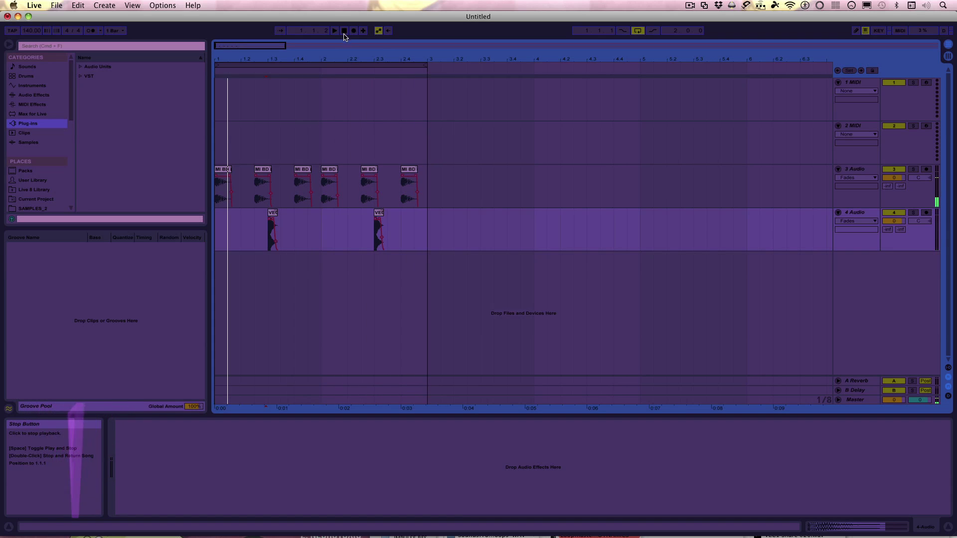
Step: Delete the bar 2 snare on the 4 Audio track and fill bar 2 with a duplicate of bar 1
{"action": "left_click_drag", "start_coordinate": [425, 230], "coordinate": [371, 240]}
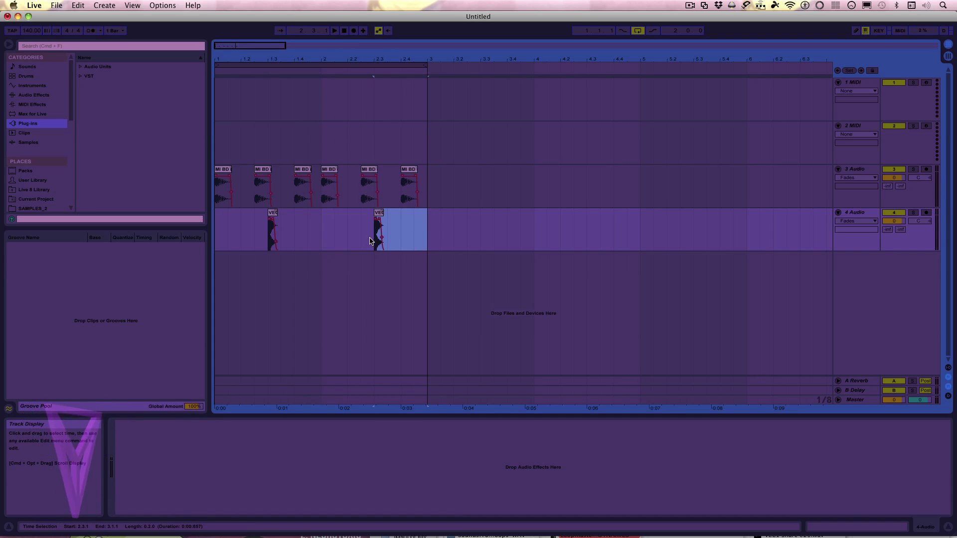
{"action": "key", "text": "Delete"}
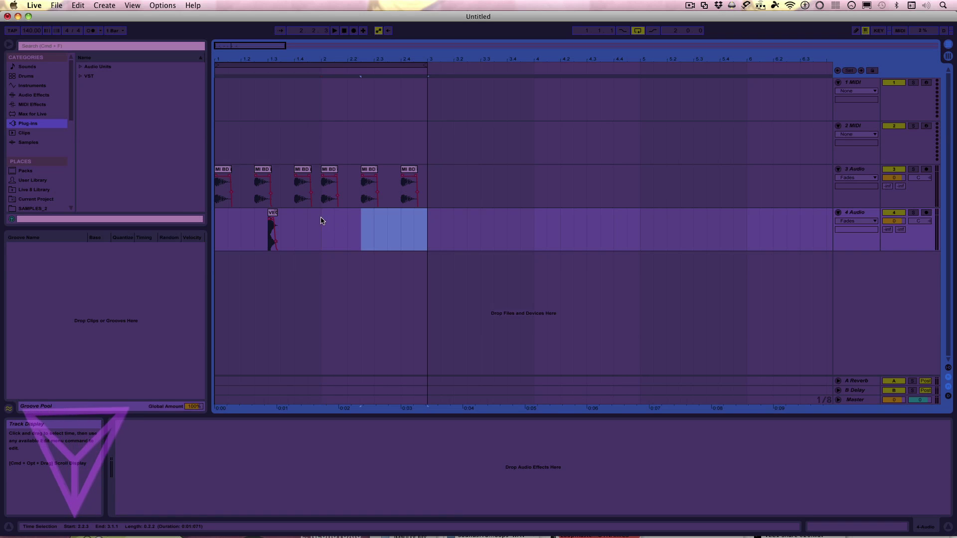
{"action": "left_click_drag", "start_coordinate": [321, 221], "coordinate": [192, 228]}
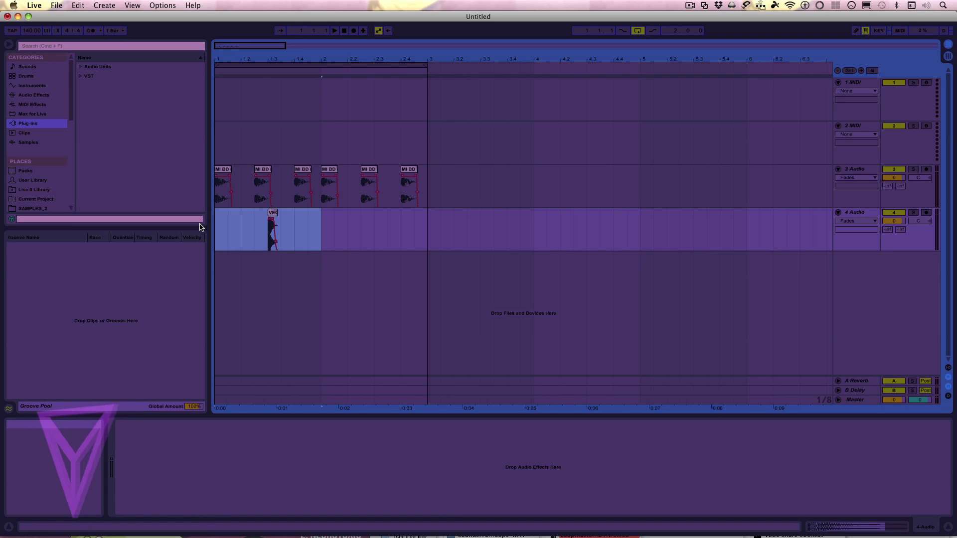
{"action": "key", "text": "super+d"}
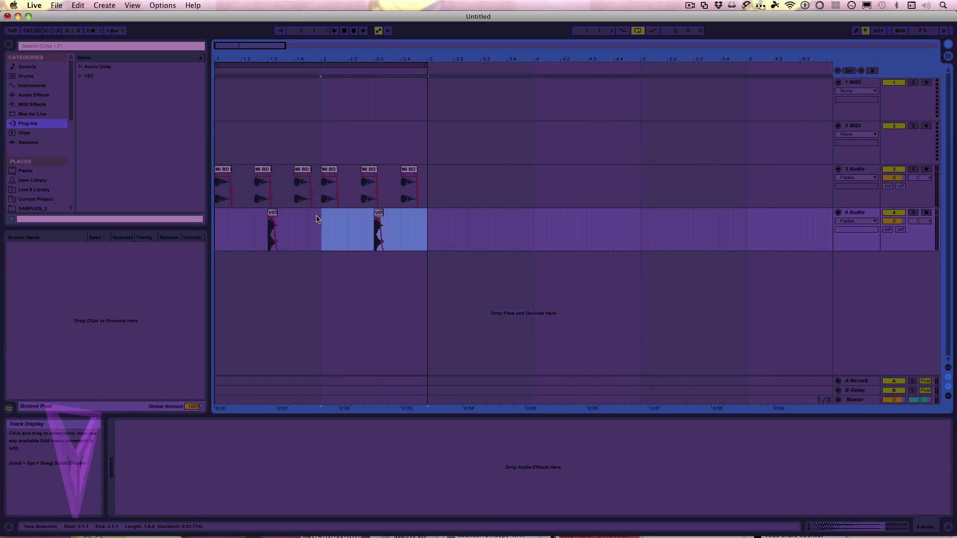
Step: Copy the kick at 1.2.3 on the 3 Audio track to 1.3.3 and shorten the end of the copy
{"action": "left_click", "coordinate": [281, 190]}
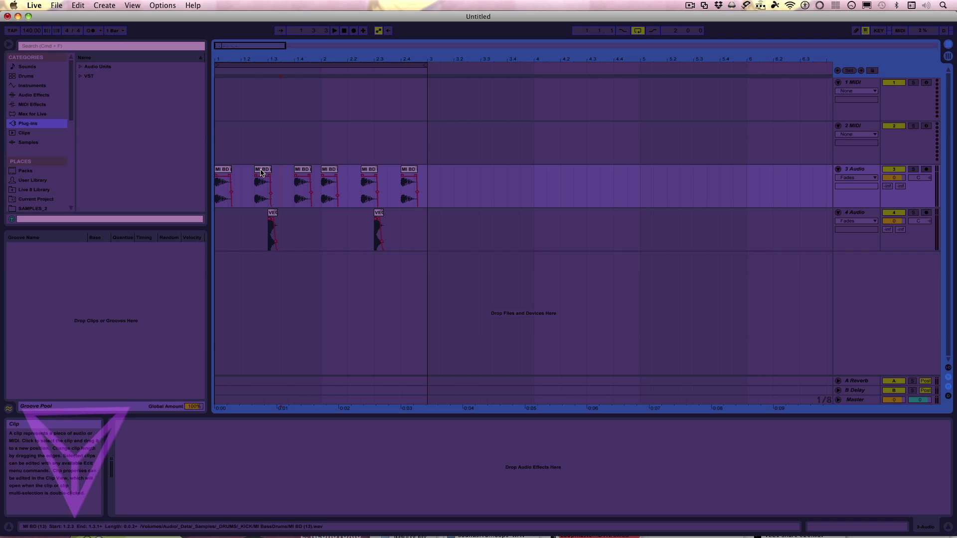
{"action": "left_click_drag", "start_coordinate": [262, 171], "coordinate": [283, 180]}
{"action": "left_click_drag", "start_coordinate": [272, 58], "coordinate": [276, 59]}
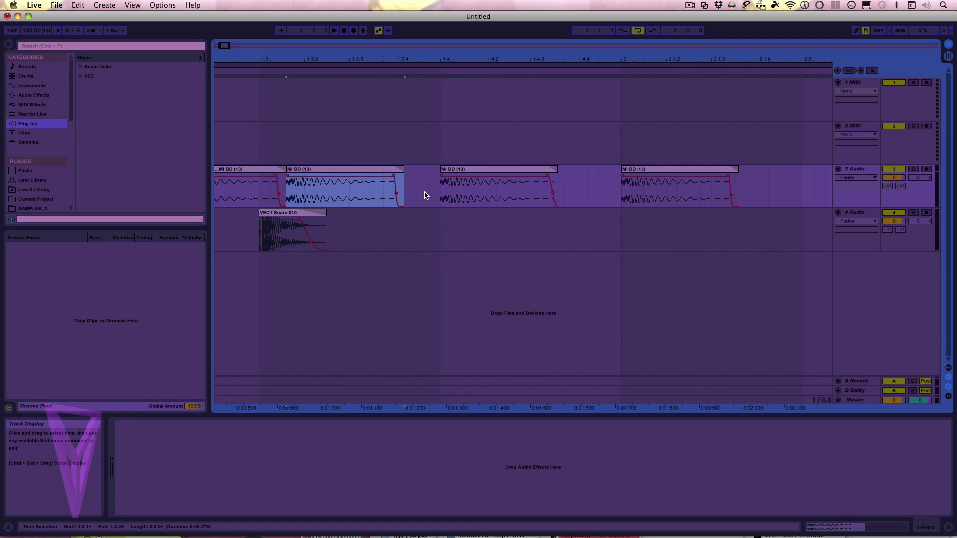
{"action": "mouse_move", "coordinate": [403, 171]}
{"action": "left_mouse_down"}
{"action": "mouse_move", "coordinate": [384, 179]}
{"action": "mouse_move", "coordinate": [370, 170]}
{"action": "left_mouse_up"}
{"action": "left_click_drag", "start_coordinate": [398, 170], "coordinate": [371, 172]}
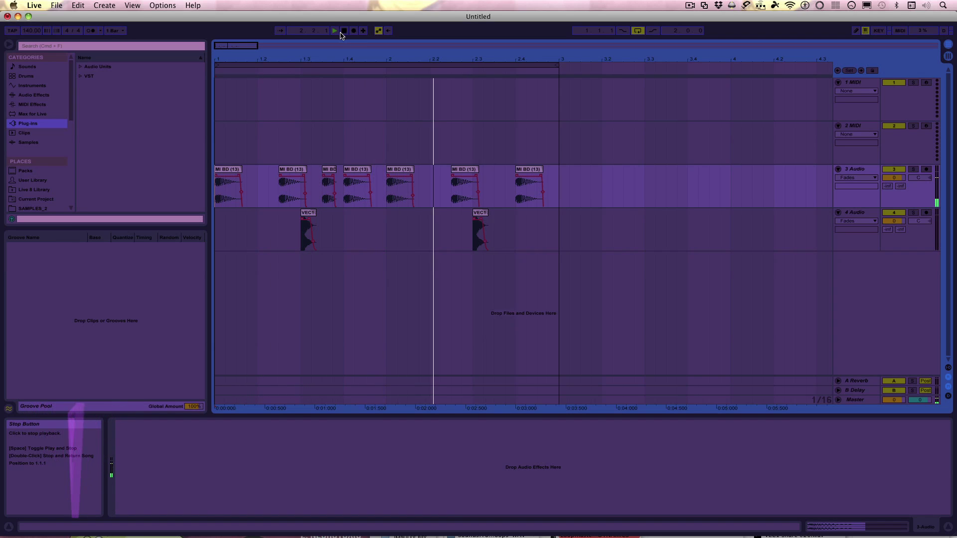
Step: Move the shortened kick on the 3 Audio track to 1.3.2 and the kick following it to 1.3.4
{"action": "left_click", "coordinate": [328, 175]}
{"action": "left_click_drag", "start_coordinate": [328, 175], "coordinate": [316, 174]}
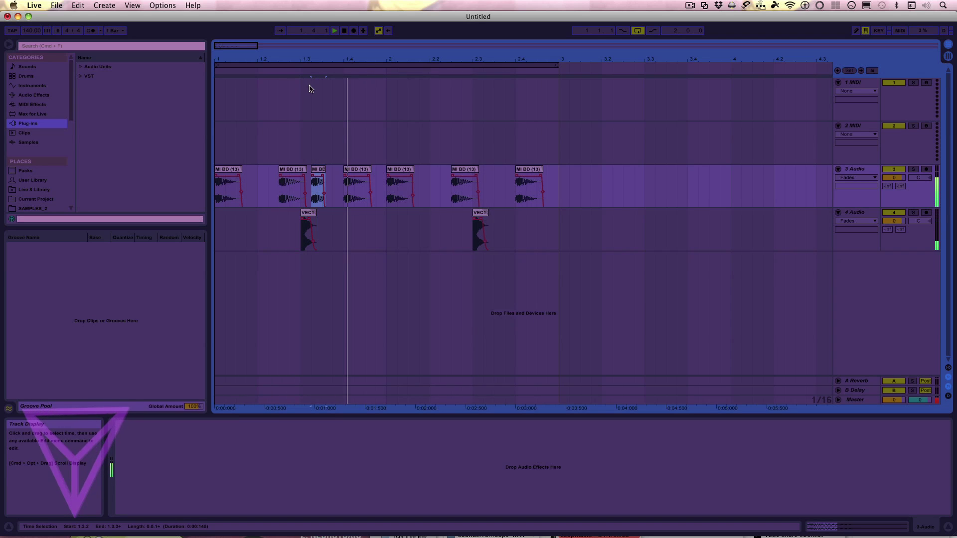
{"action": "left_click_drag", "start_coordinate": [327, 180], "coordinate": [352, 177]}
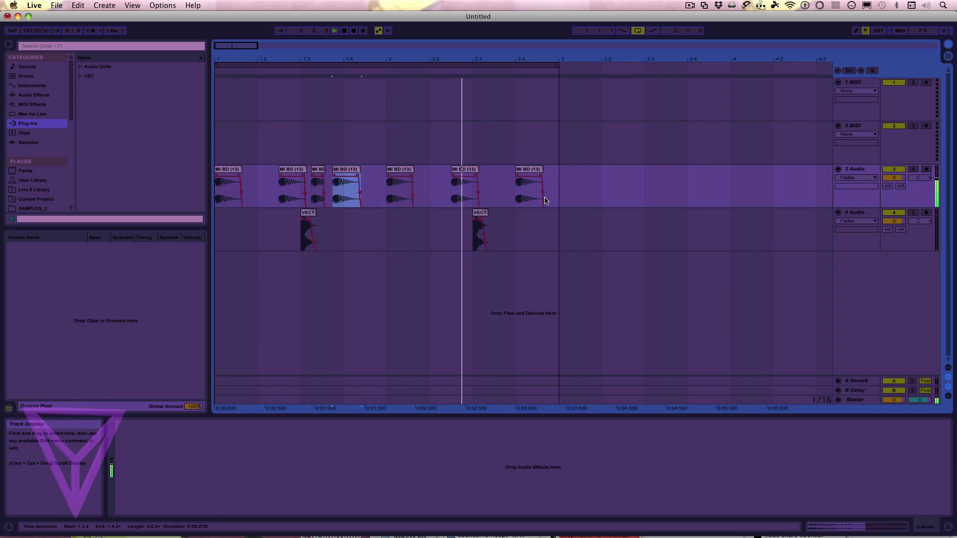
Step: Replace bar 2 of the 3 Audio and 4 Audio tracks with a duplicate of bar 1
{"action": "left_click_drag", "start_coordinate": [549, 183], "coordinate": [391, 251]}
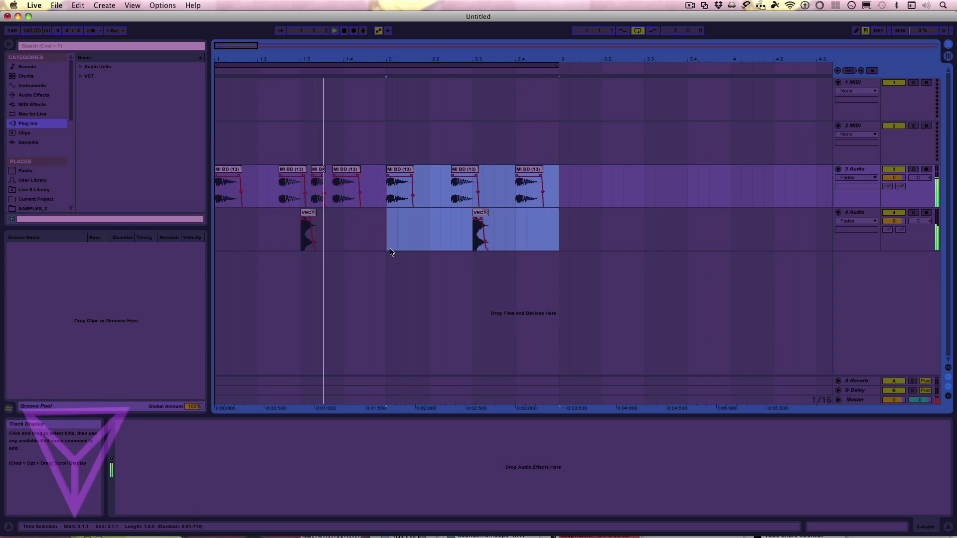
{"action": "key", "text": "Delete"}
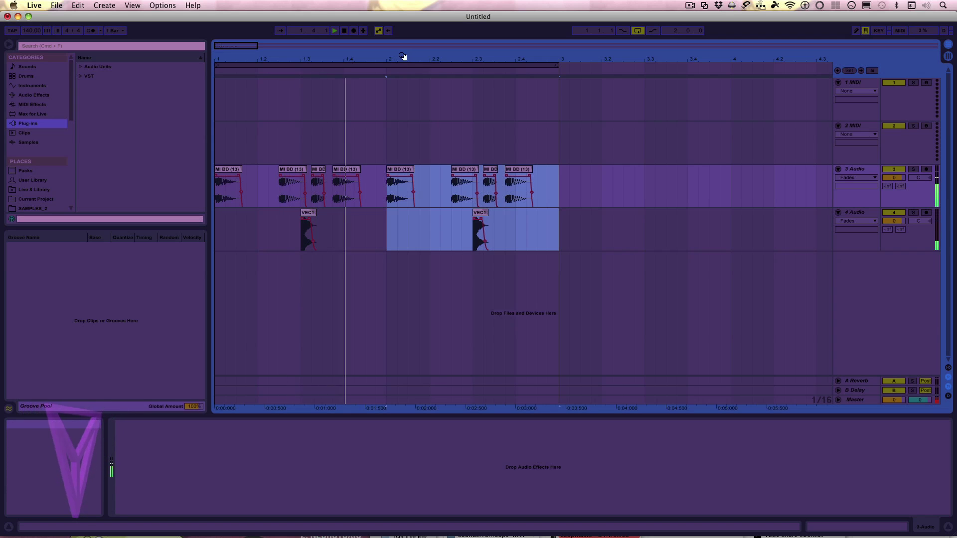
{"action": "left_click_drag", "start_coordinate": [404, 56], "coordinate": [404, 43]}
{"action": "left_click_drag", "start_coordinate": [343, 59], "coordinate": [343, 54]}
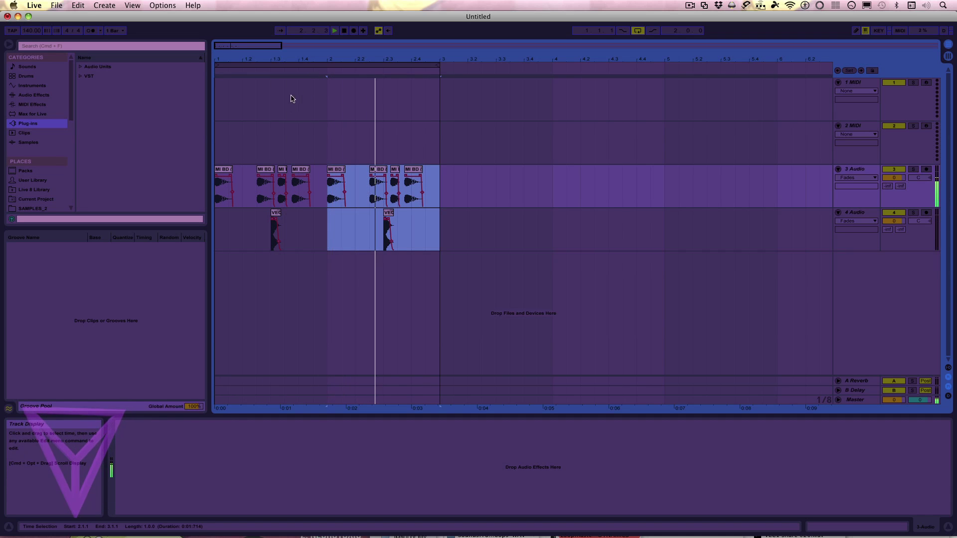
{"action": "left_click_drag", "start_coordinate": [342, 62], "coordinate": [319, 60]}
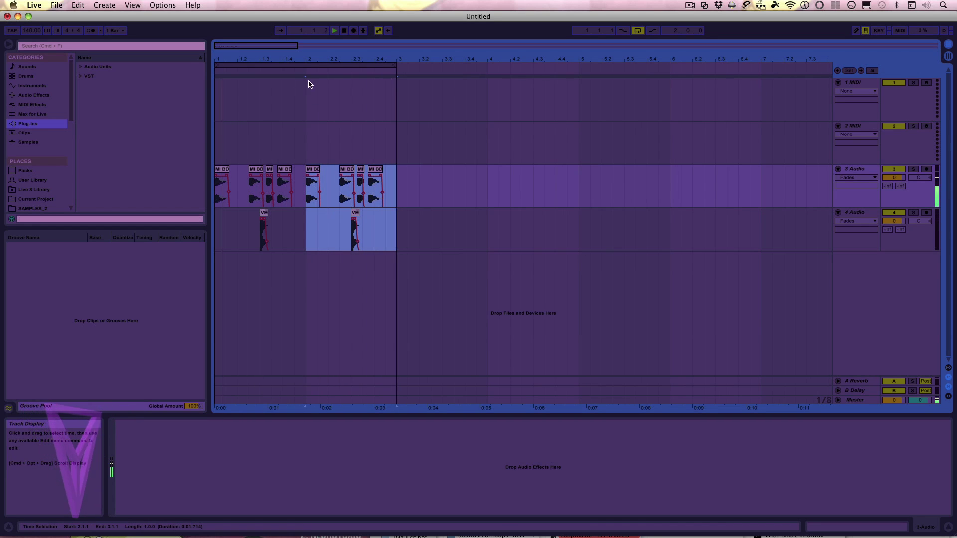
{"action": "left_click_drag", "start_coordinate": [277, 60], "coordinate": [277, 80]}
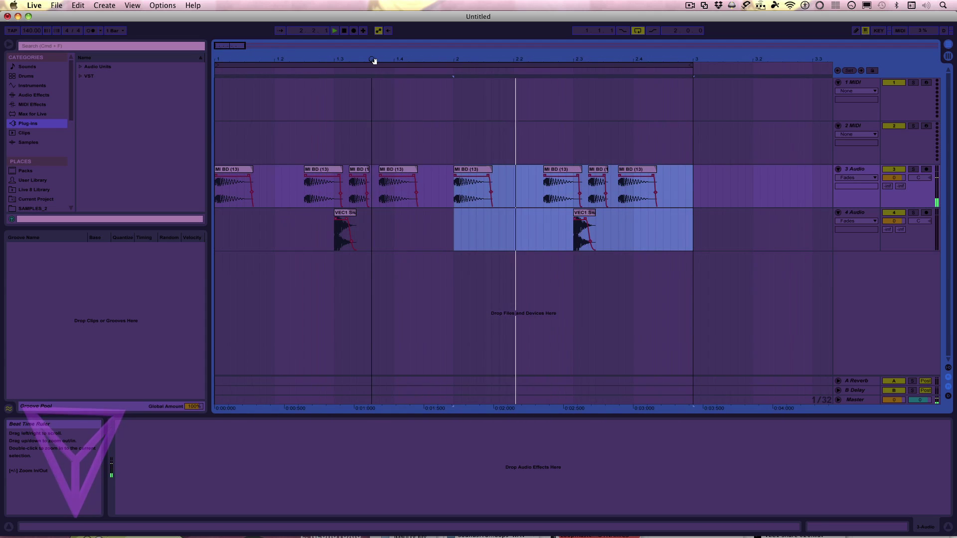
{"action": "left_click_drag", "start_coordinate": [340, 60], "coordinate": [341, 85]}
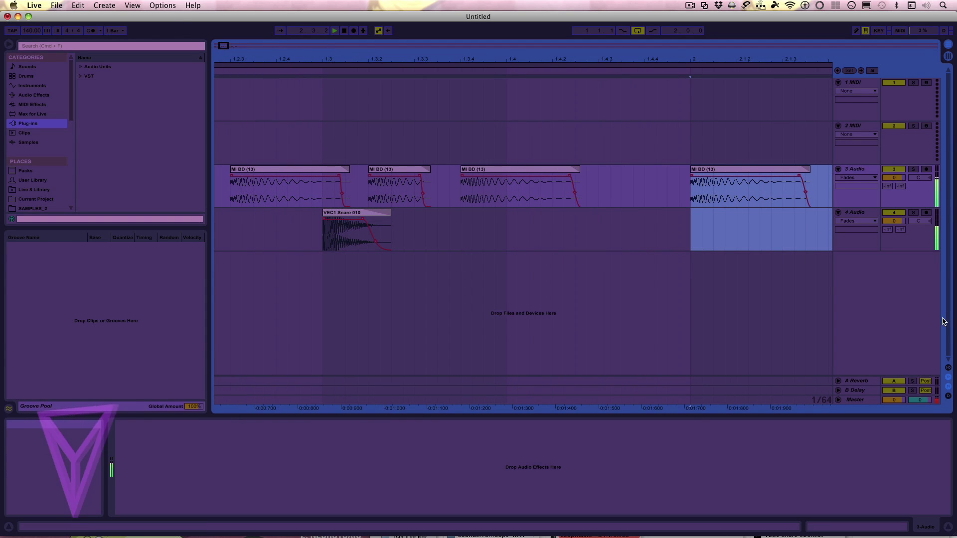
{"action": "left_click", "coordinate": [858, 216]}
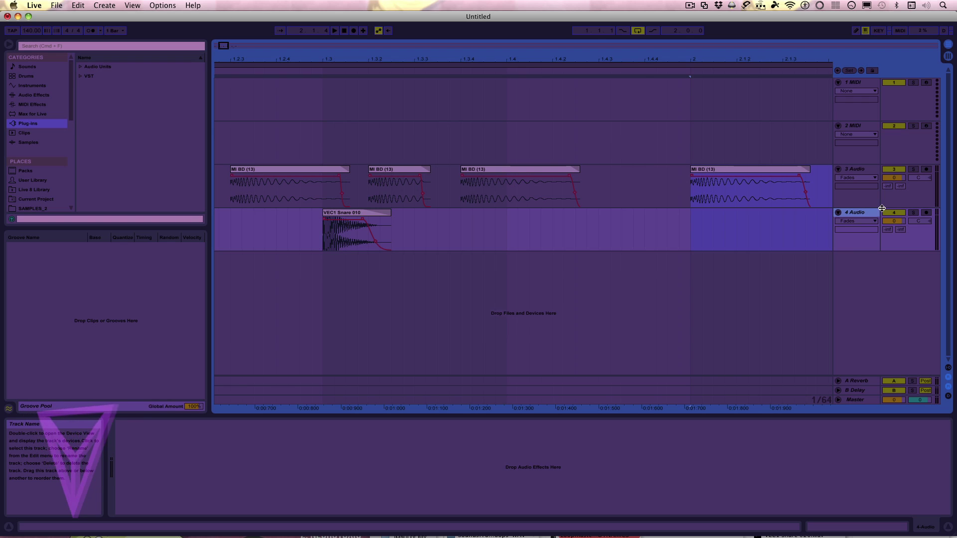
{"action": "right_click", "coordinate": [864, 216]}
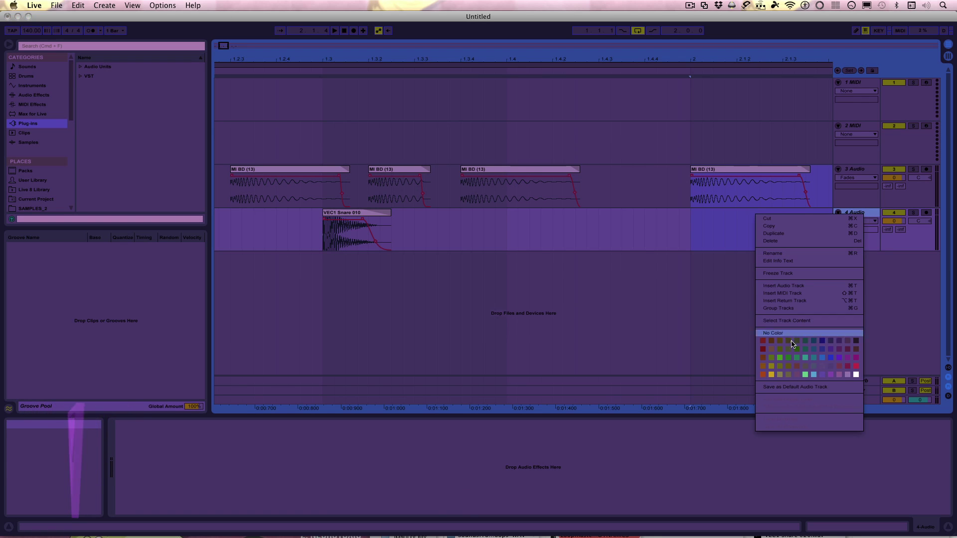
{"action": "left_click", "coordinate": [778, 298]}
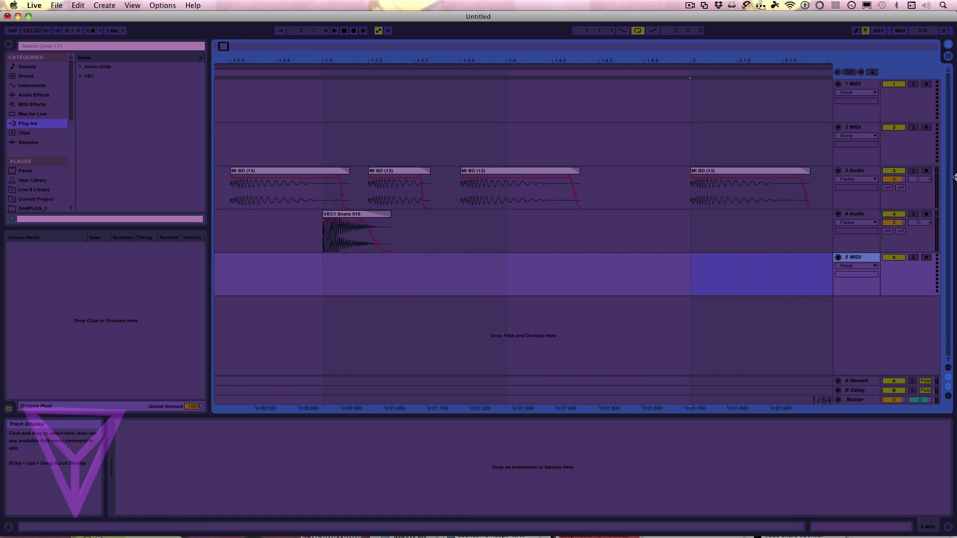
{"action": "right_click", "coordinate": [849, 260]}
{"action": "left_click", "coordinate": [862, 279]}
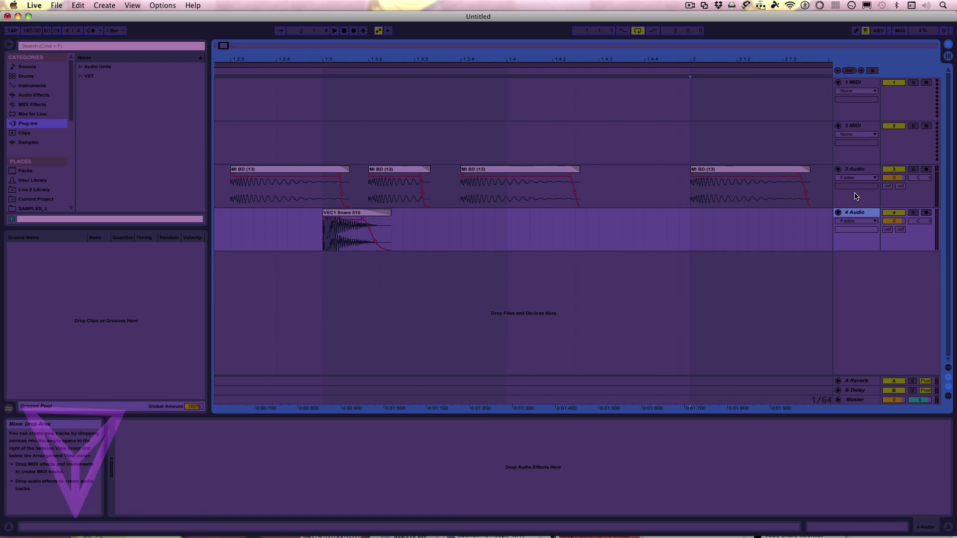
Step: Insert an audio track below 4 Audio, and in Finder audition the VEC1 snares from 011 to 031
{"action": "right_click", "coordinate": [859, 214]}
{"action": "left_click", "coordinate": [820, 287]}
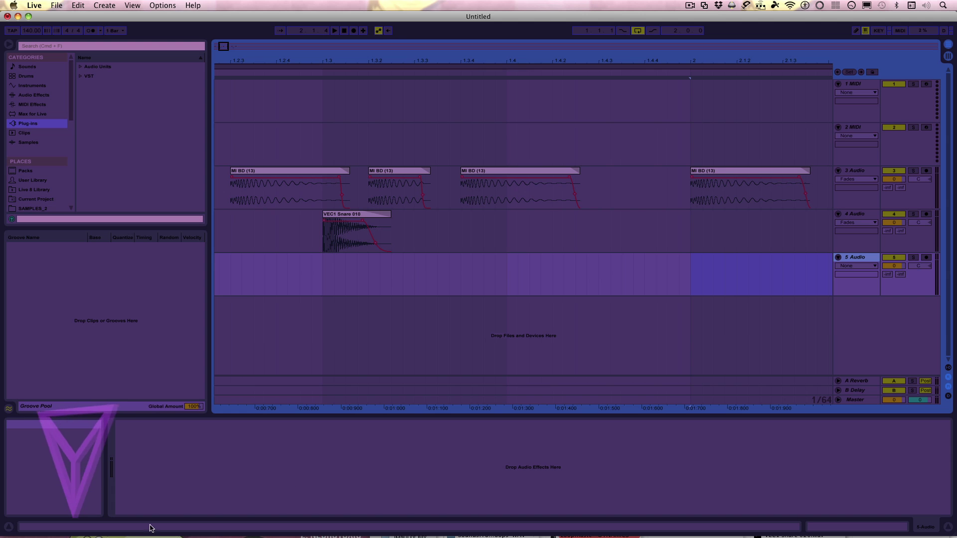
{"action": "left_click", "coordinate": [47, 516]}
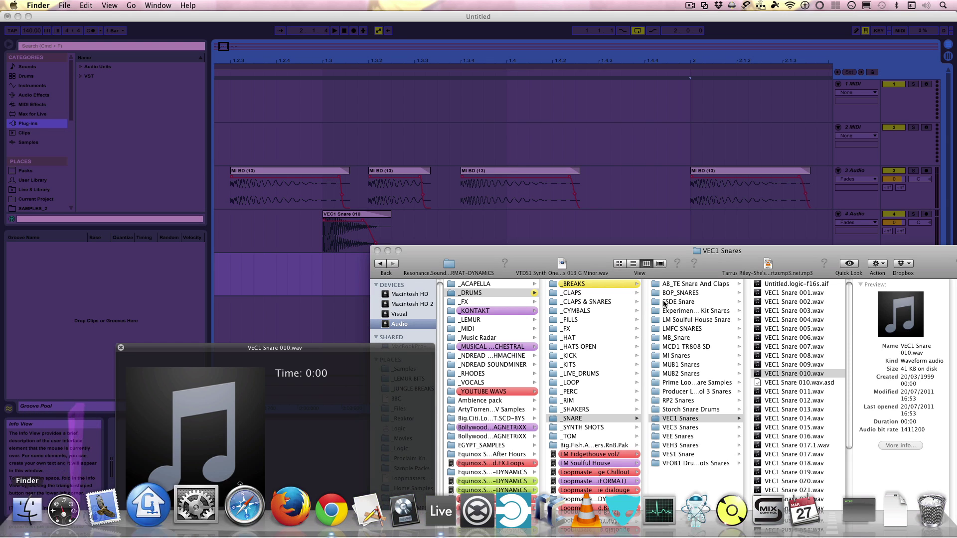
{"action": "left_click", "coordinate": [797, 392]}
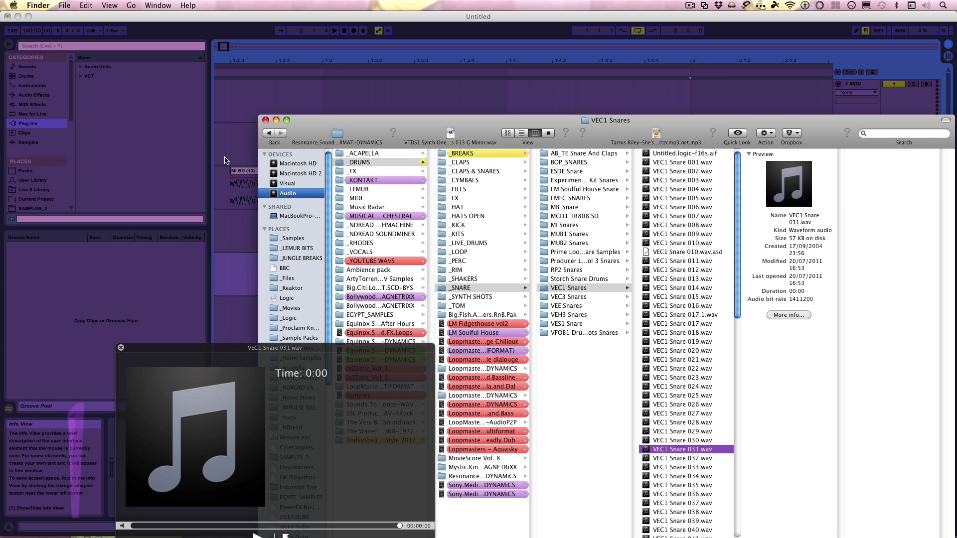
Step: Place VEC1 Snare 031.wav from Finder on the 5 Audio track at beat 1.3, beneath the first snare
{"action": "left_click_drag", "start_coordinate": [317, 132], "coordinate": [484, 104]}
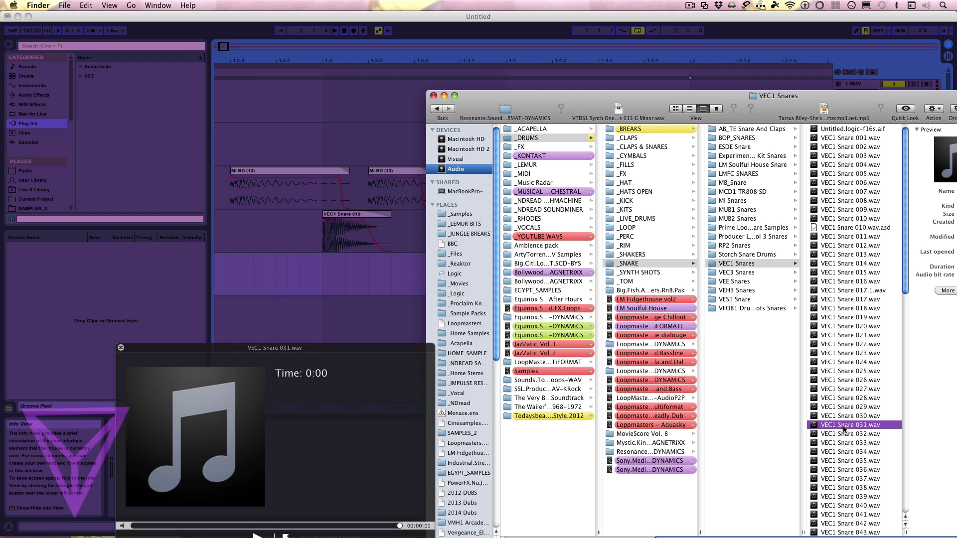
{"action": "left_click_drag", "start_coordinate": [841, 426], "coordinate": [327, 289]}
{"action": "left_click", "coordinate": [322, 281]}
{"action": "key", "text": "space"}
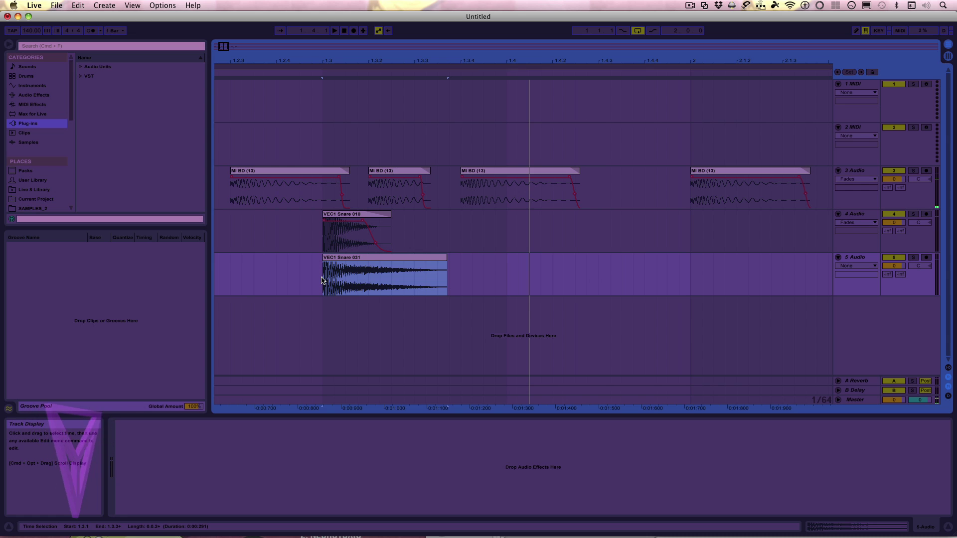
Step: Show fades on the 5 Audio track and shorten VEC1 Snare 031 to the snare above's length with a fade-out at its end
{"action": "left_click", "coordinate": [879, 270]}
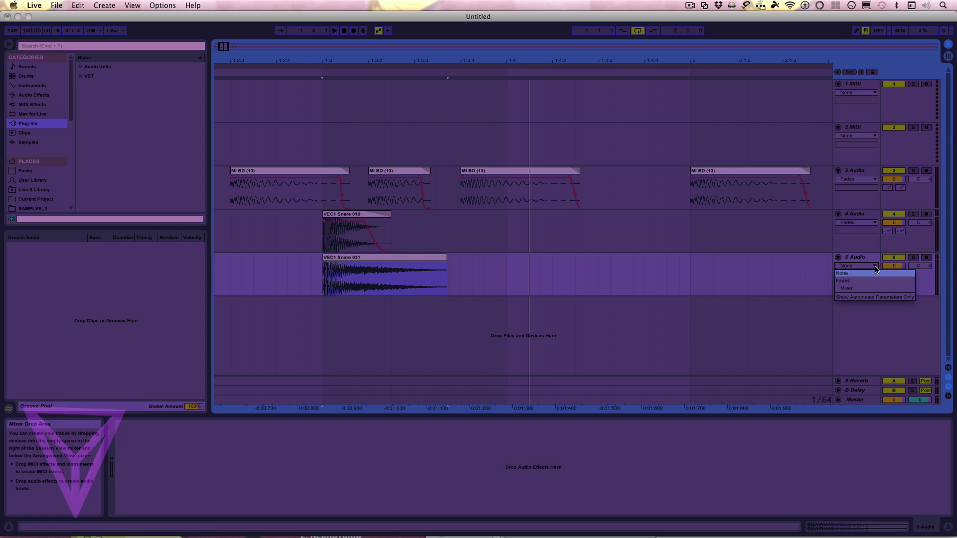
{"action": "left_click", "coordinate": [868, 280]}
{"action": "left_click_drag", "start_coordinate": [446, 269], "coordinate": [362, 278]}
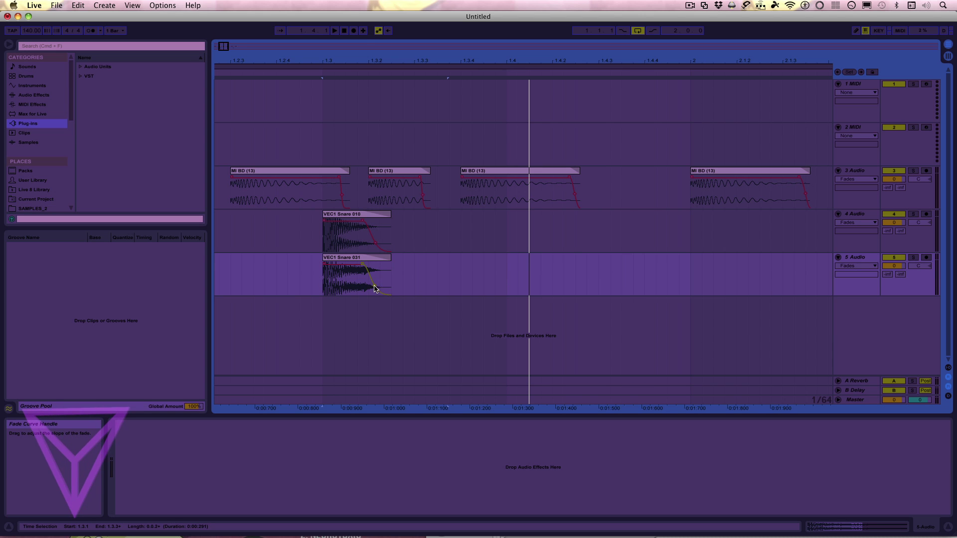
Step: Trim VEC1 Snare 031 slightly shorter than the snare above it and make its fade-out start later and fall more steeply
{"action": "left_click_drag", "start_coordinate": [363, 60], "coordinate": [367, 114]}
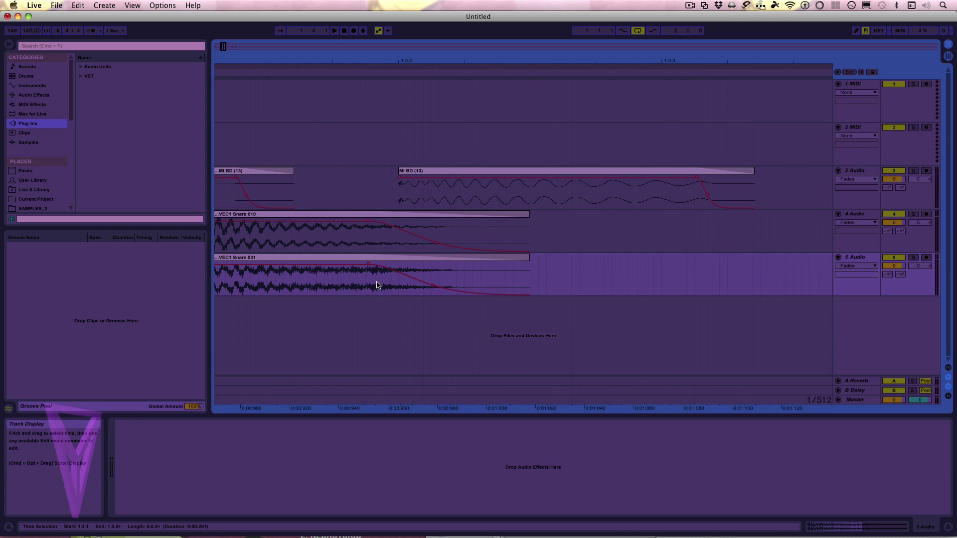
{"action": "left_click_drag", "start_coordinate": [530, 262], "coordinate": [483, 265]}
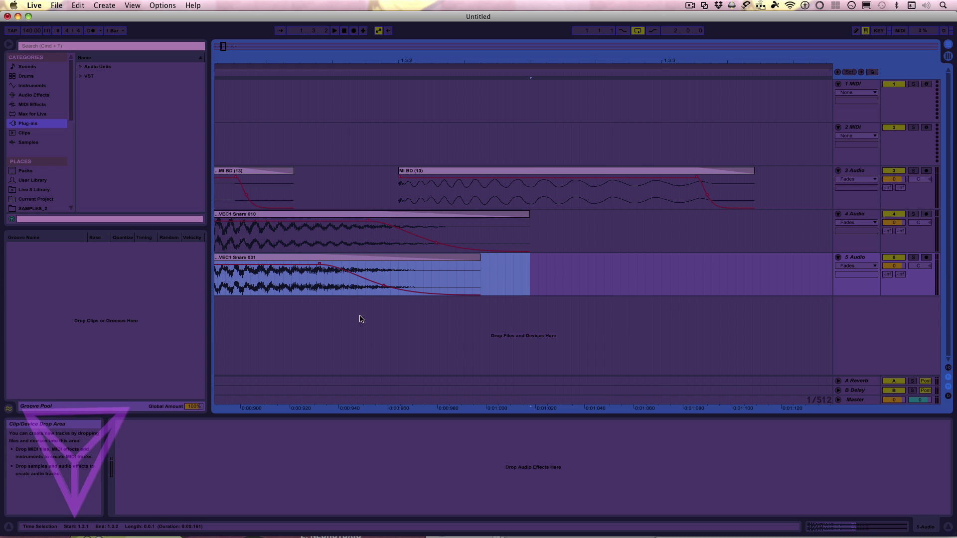
{"action": "left_click_drag", "start_coordinate": [384, 289], "coordinate": [383, 291]}
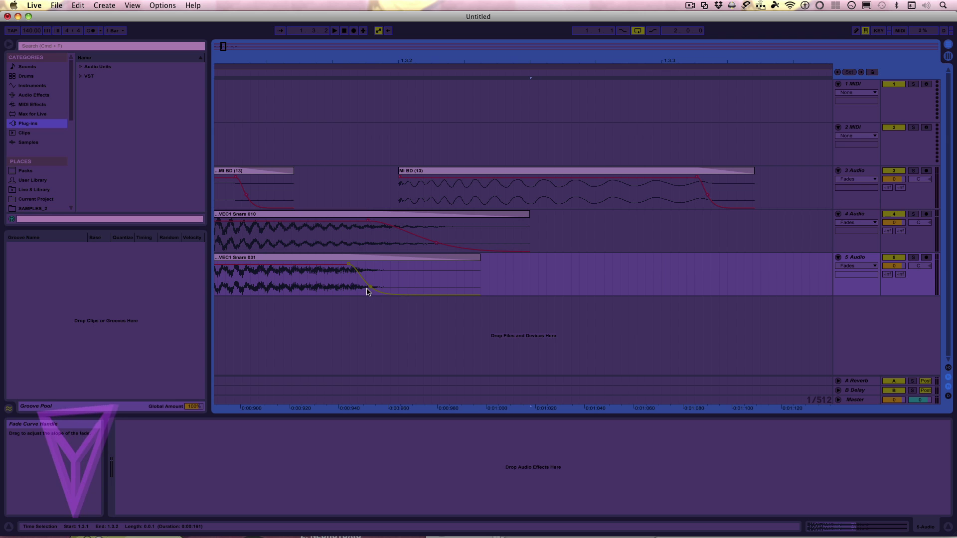
Step: Copy the trimmed VEC1 Snare 031 to beat 2.3 on the 5 Audio track, beneath the second snare
{"action": "left_click_drag", "start_coordinate": [384, 60], "coordinate": [458, 20]}
{"action": "left_click_drag", "start_coordinate": [466, 60], "coordinate": [356, 45]}
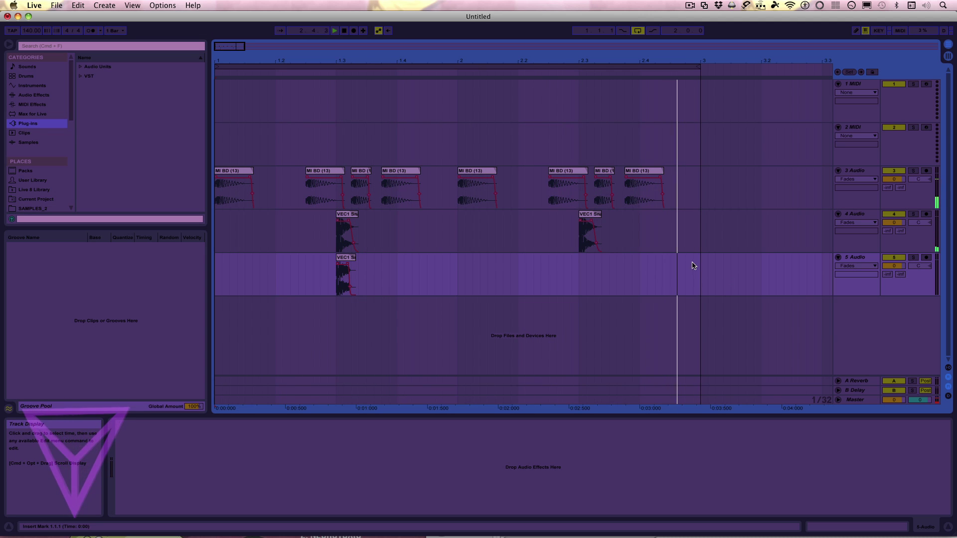
{"action": "left_click", "coordinate": [588, 274]}
{"action": "key", "text": "super+v"}
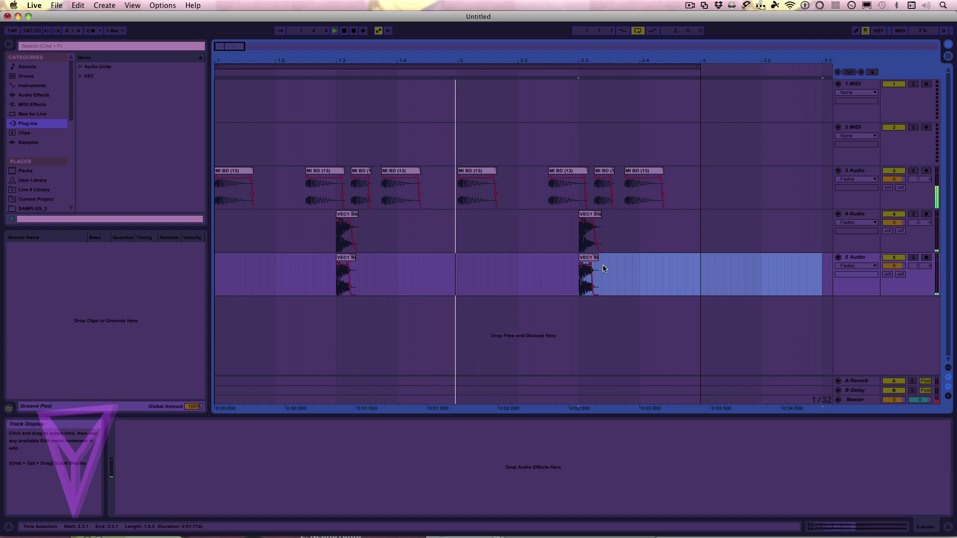
Step: Move the fade-out start of the first snare on the 5 Audio track slightly later
{"action": "left_click_drag", "start_coordinate": [453, 62], "coordinate": [327, 60]}
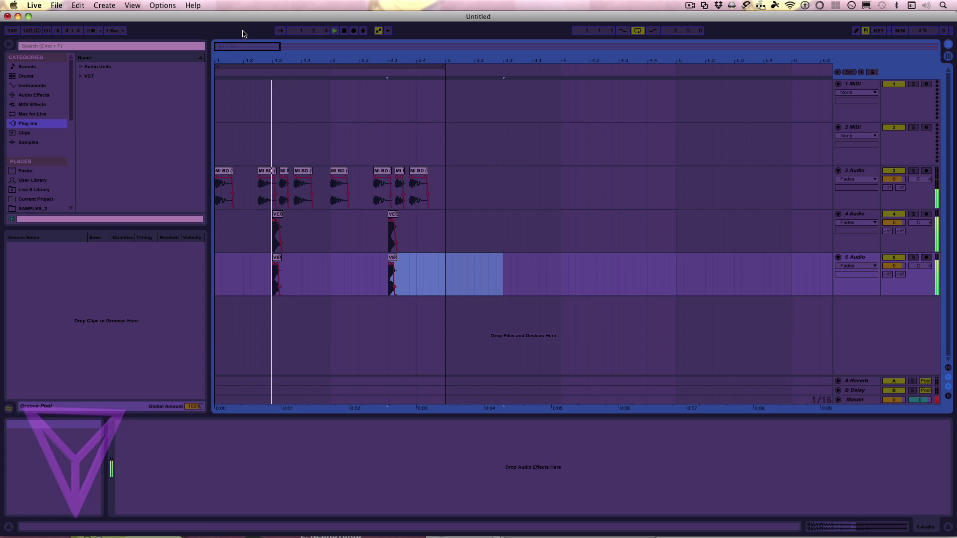
{"action": "left_click_drag", "start_coordinate": [278, 62], "coordinate": [277, 82]}
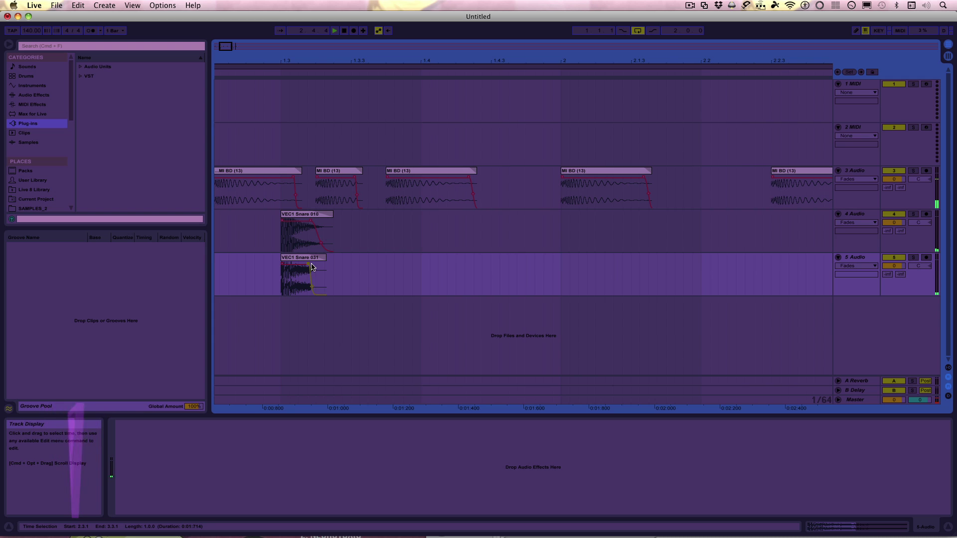
{"action": "left_click_drag", "start_coordinate": [309, 270], "coordinate": [316, 269]}
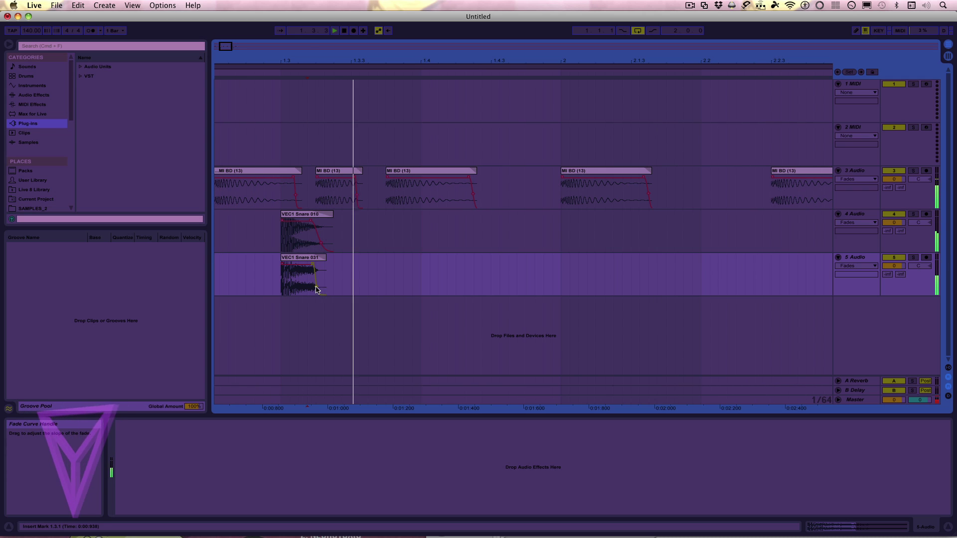
Step: Solo the 5 Audio track, search the plug-ins for "pro", and load FabFilter's FF Pro-Q Audio Unit on the track
{"action": "left_click", "coordinate": [917, 257]}
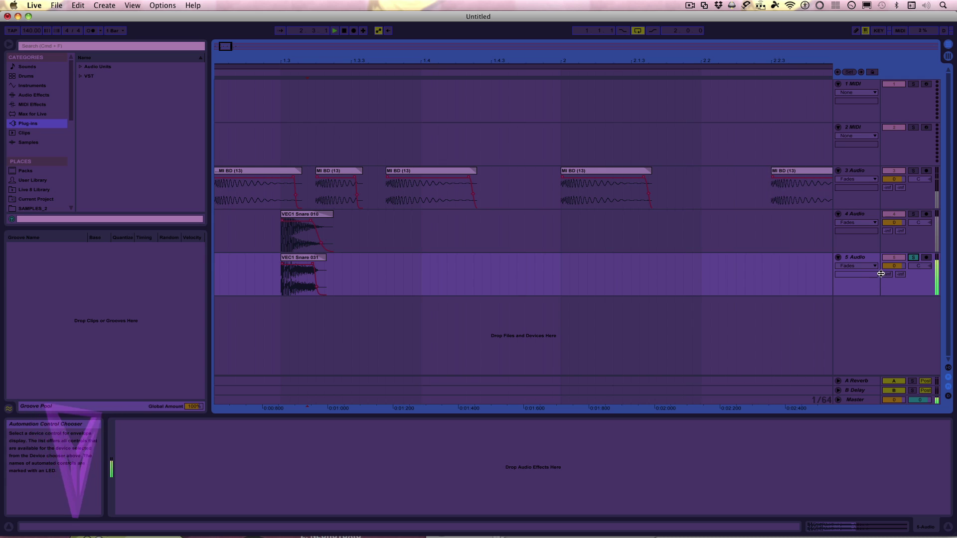
{"action": "left_click", "coordinate": [857, 257]}
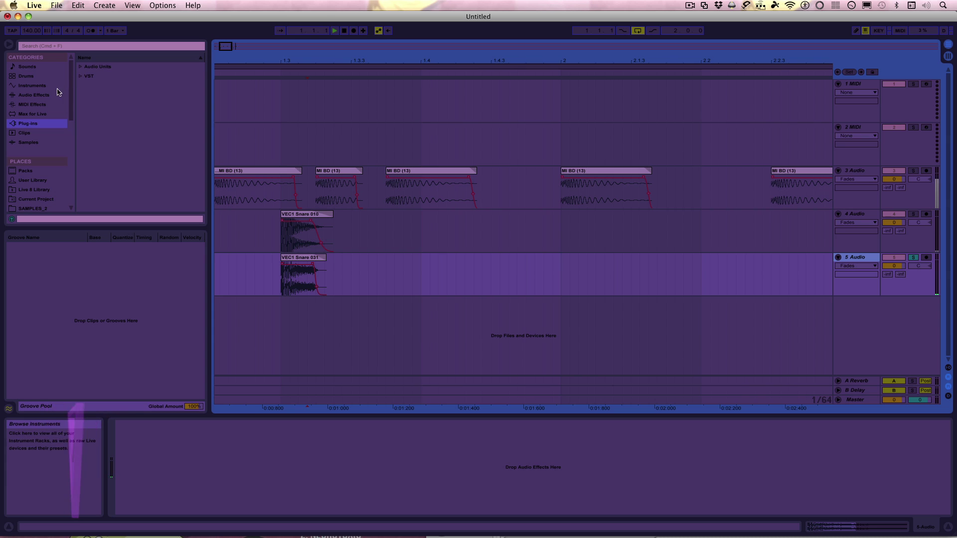
{"action": "left_click", "coordinate": [83, 46]}
{"action": "type", "text": "pr"}
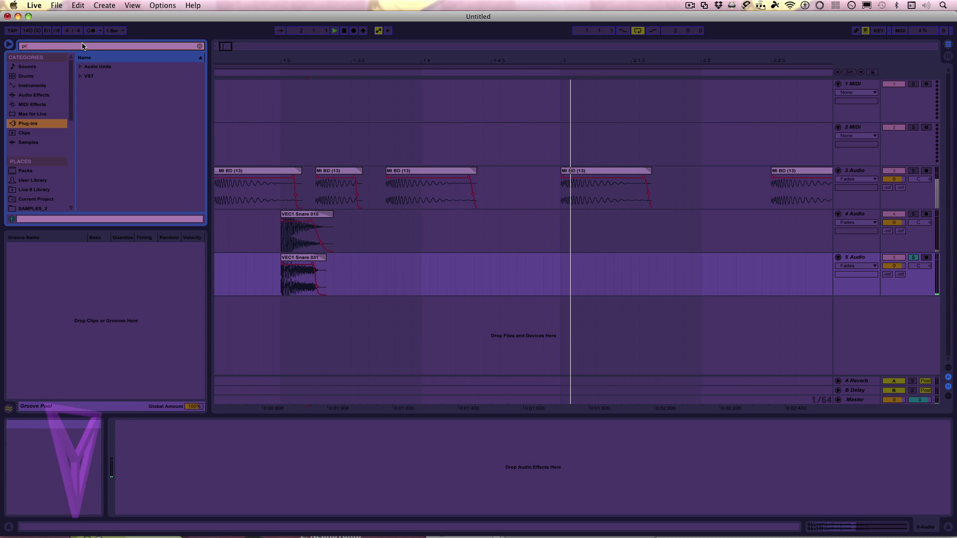
{"action": "type", "text": "o"}
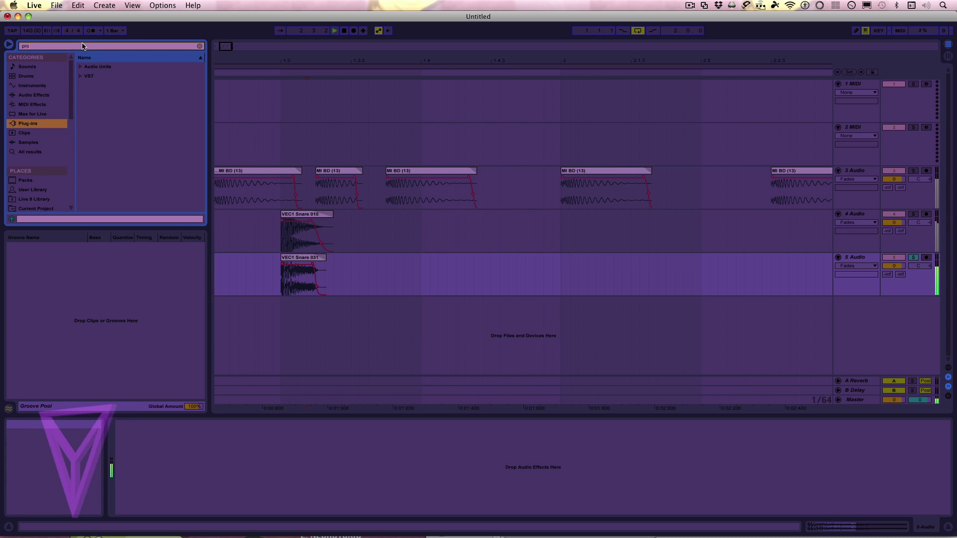
{"action": "left_click", "coordinate": [80, 76]}
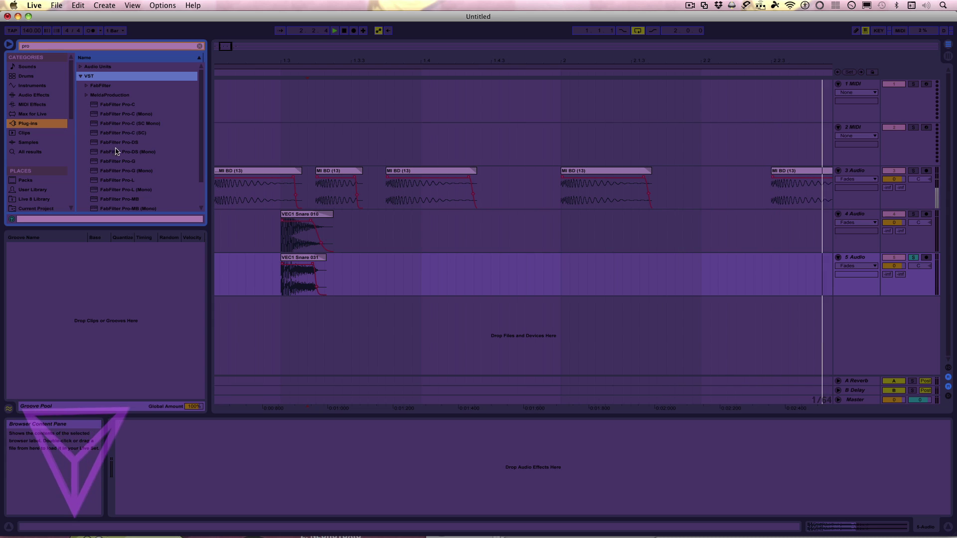
{"action": "left_click", "coordinate": [86, 85]}
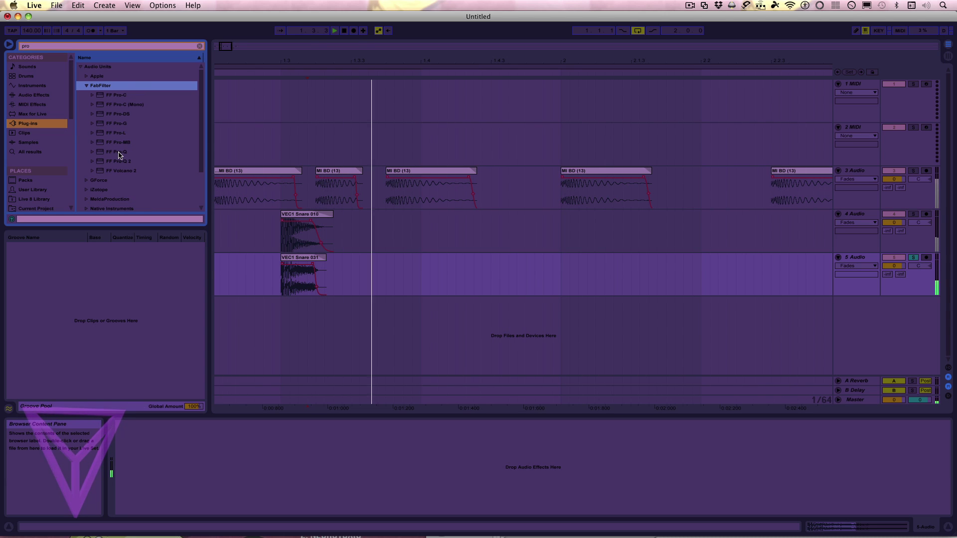
{"action": "left_click", "coordinate": [119, 152]}
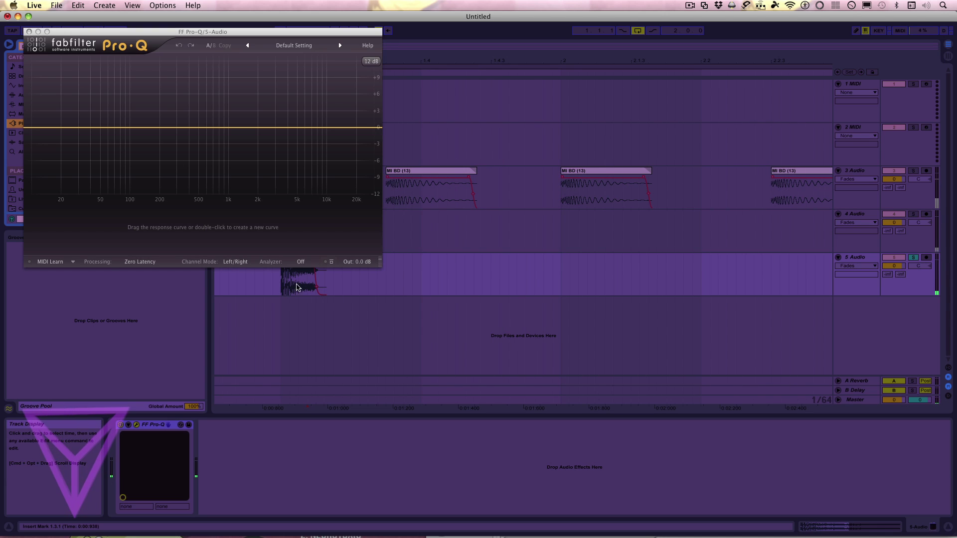
Step: Set the Pro-Q analyzer to Post-EQ and add a bell cut of about -3.4 dB at 212 Hz with a Q of 1.264
{"action": "left_click", "coordinate": [301, 262]}
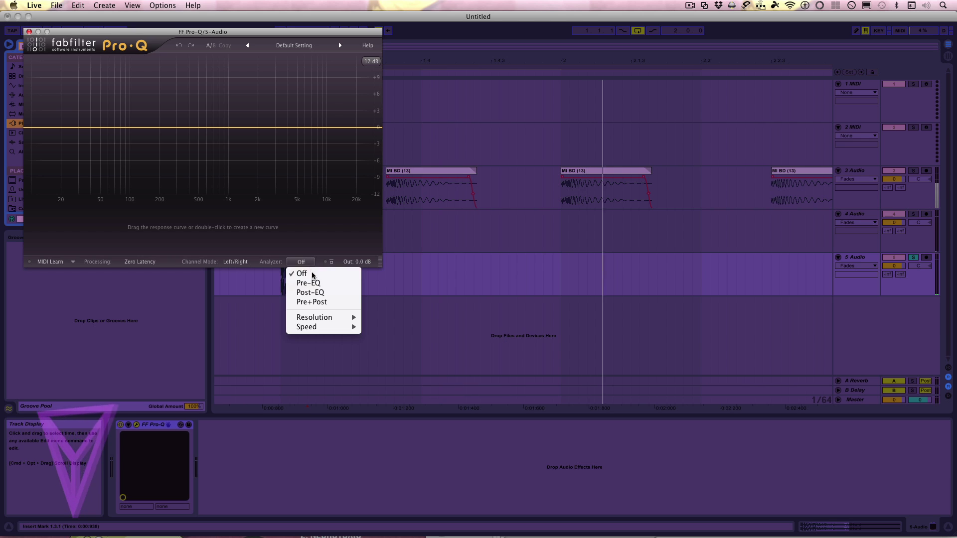
{"action": "left_click", "coordinate": [319, 293]}
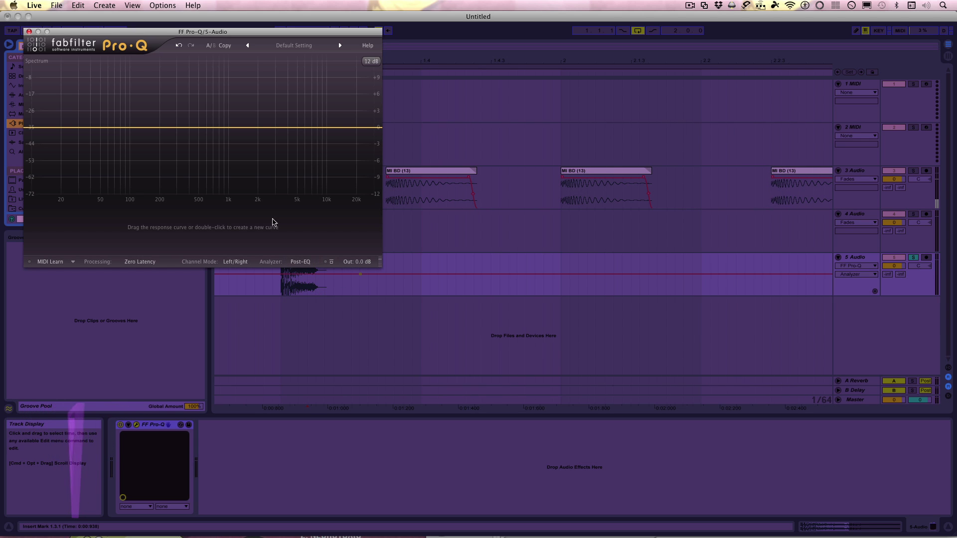
{"action": "key", "text": "space"}
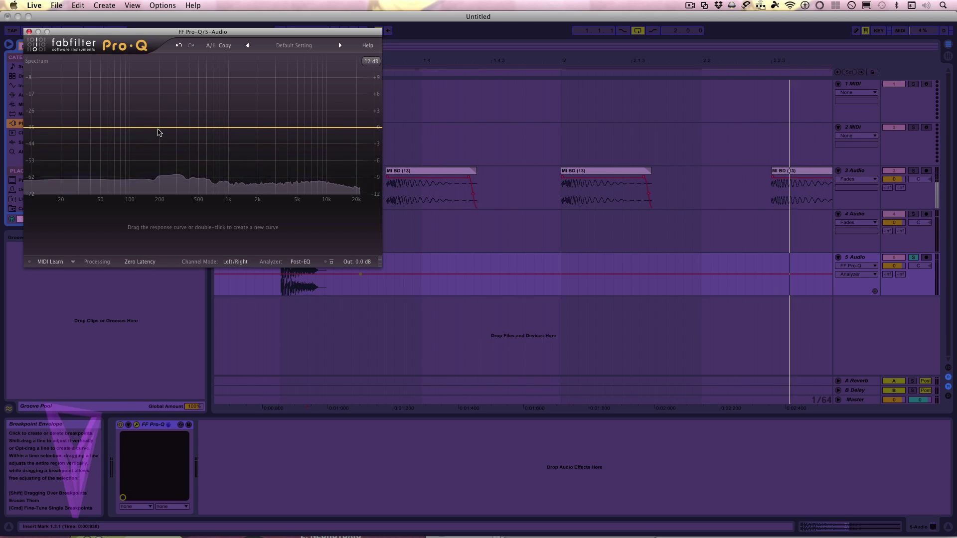
{"action": "left_click_drag", "start_coordinate": [173, 128], "coordinate": [172, 152]}
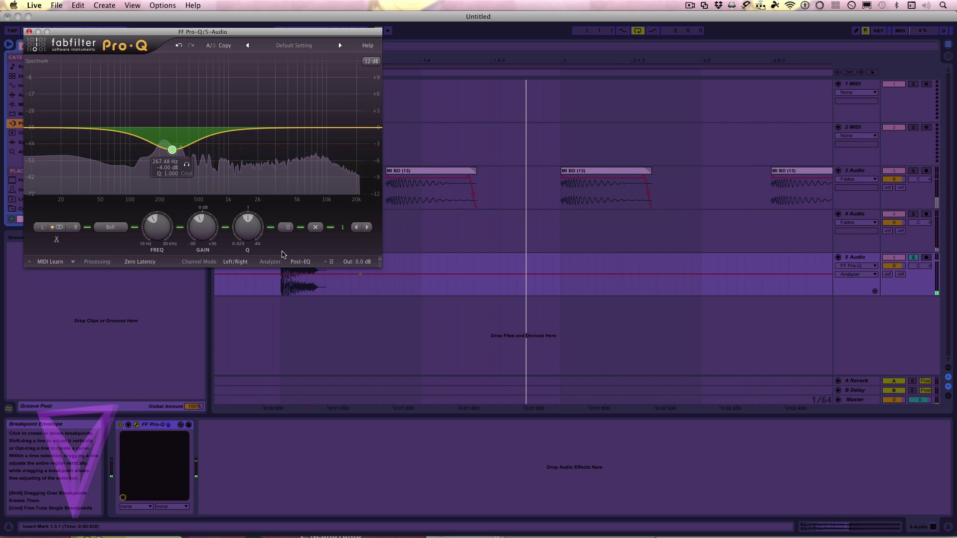
{"action": "left_click_drag", "start_coordinate": [253, 232], "coordinate": [252, 226]}
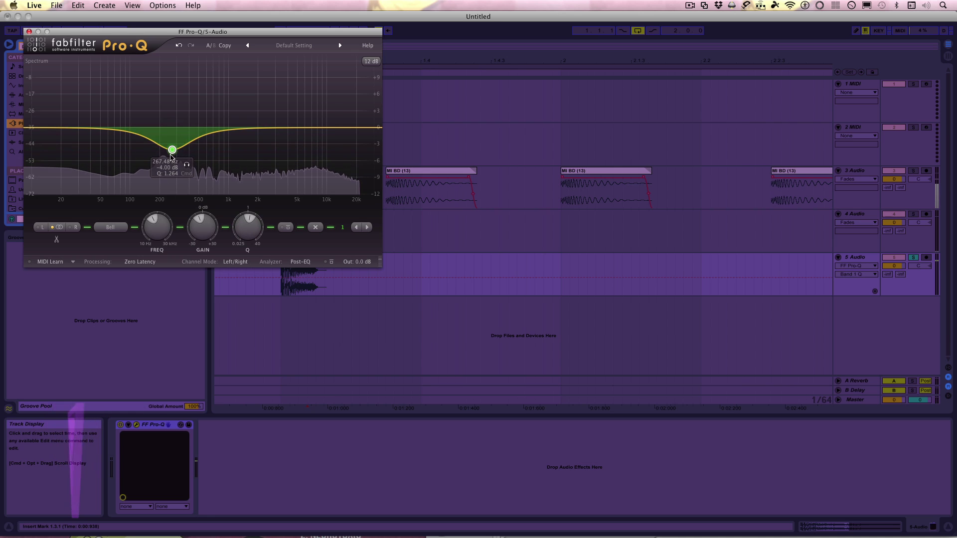
{"action": "mouse_move", "coordinate": [165, 145]}
{"action": "left_mouse_down"}
{"action": "mouse_move", "coordinate": [161, 101]}
{"action": "mouse_move", "coordinate": [163, 148]}
{"action": "left_mouse_up"}
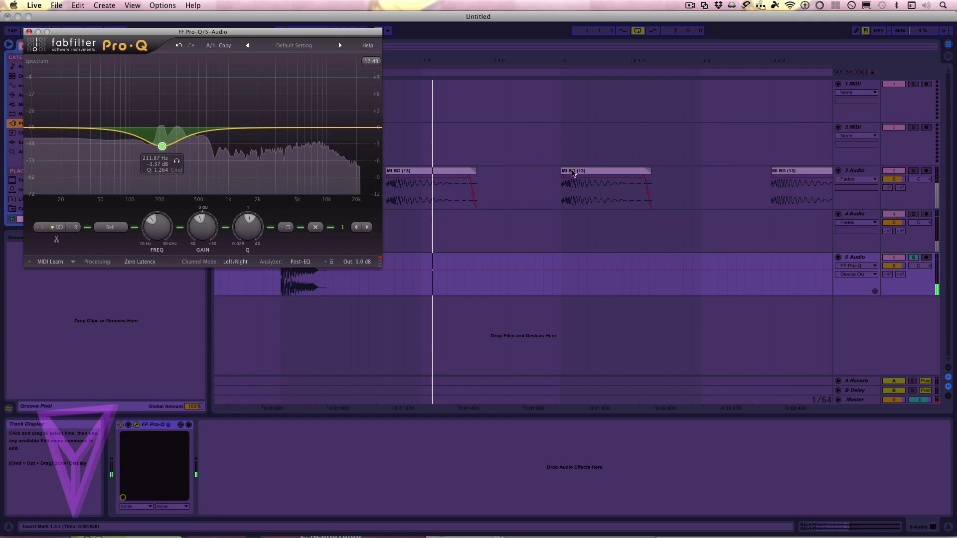
Step: Unsolo the 5 Audio track, set the 3 Audio track's volume to 4.0, and close the Pro-Q window
{"action": "left_click", "coordinate": [913, 258]}
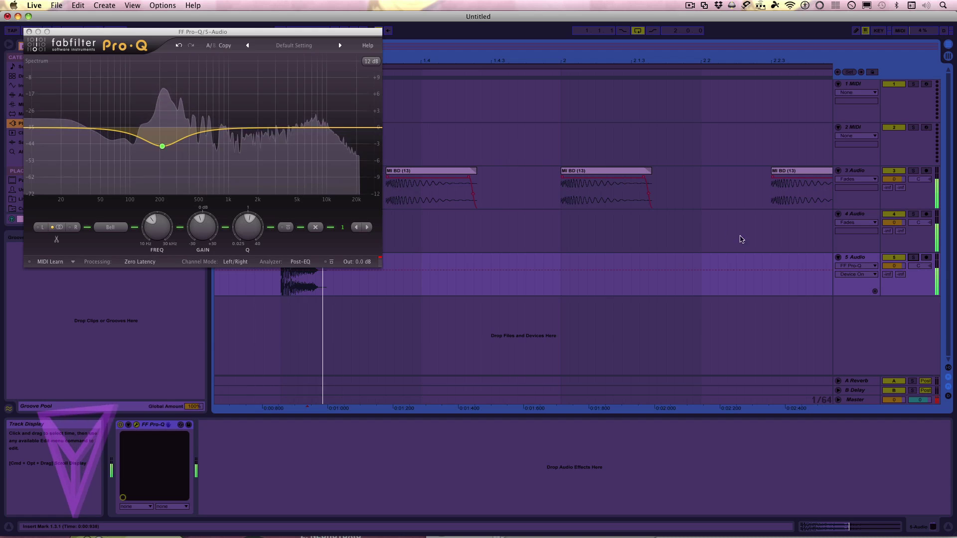
{"action": "left_click", "coordinate": [895, 180]}
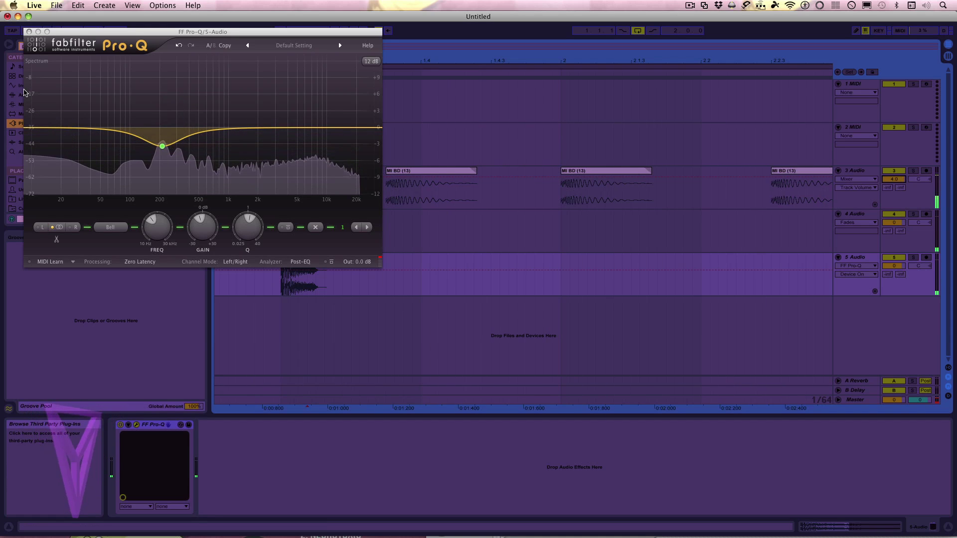
{"action": "left_click", "coordinate": [28, 32]}
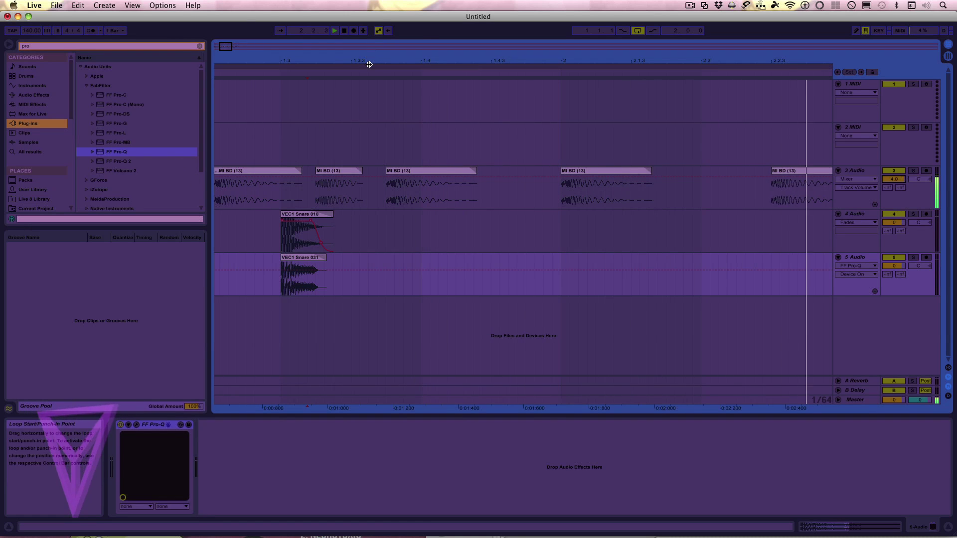
Step: Listen to the 5 Audio and 4 Audio snares soloed in turn, and compare the full beat with 5 Audio muted and unmuted
{"action": "left_click_drag", "start_coordinate": [316, 60], "coordinate": [316, 29]}
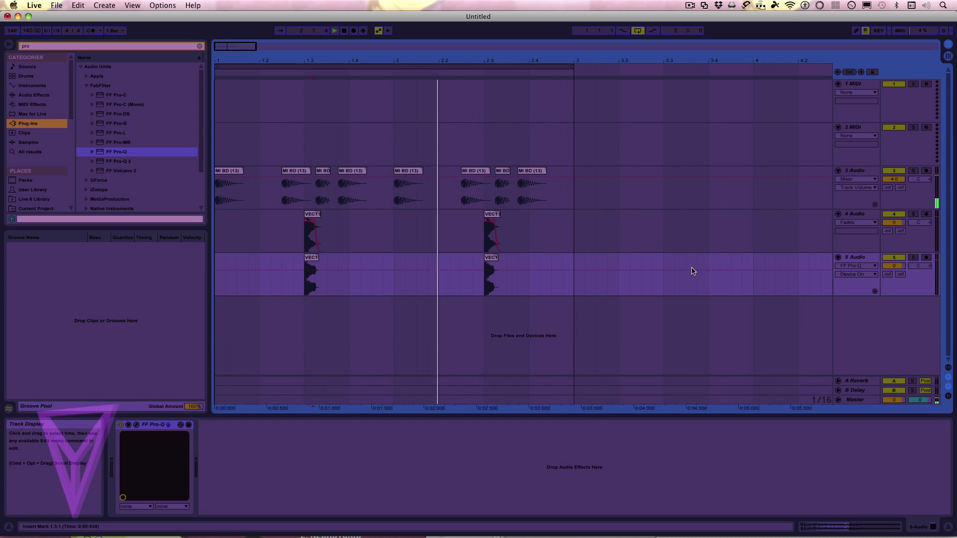
{"action": "left_click", "coordinate": [915, 258]}
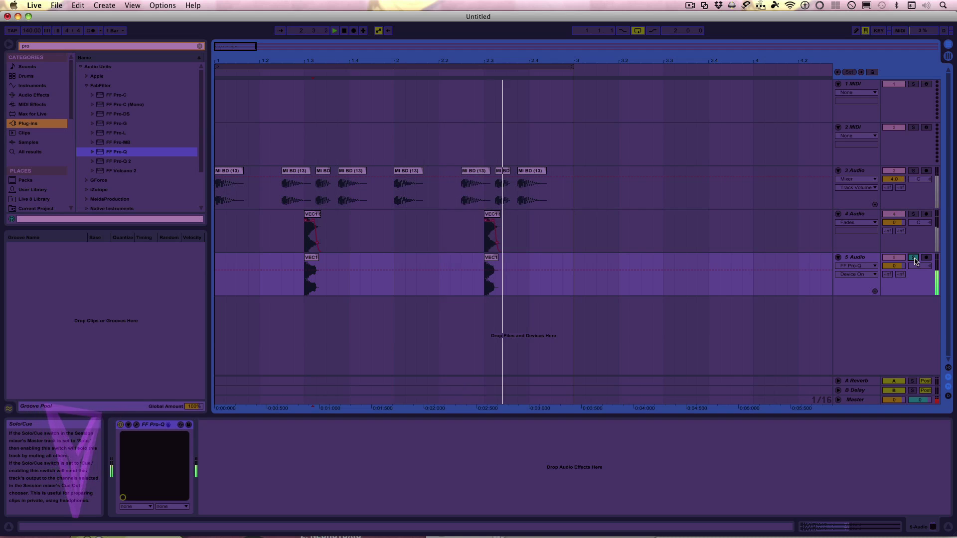
{"action": "left_click", "coordinate": [915, 215]}
{"action": "left_click", "coordinate": [914, 215]}
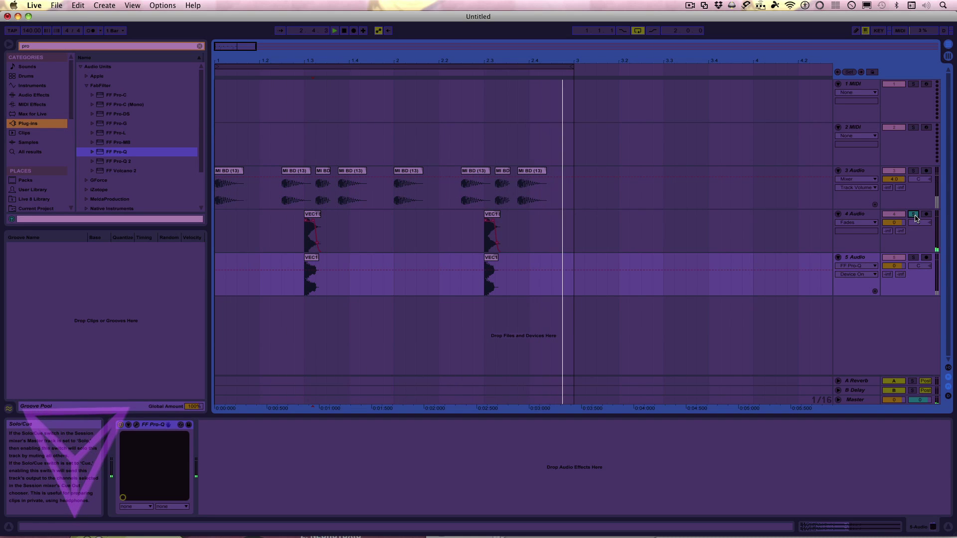
{"action": "left_click", "coordinate": [898, 260]}
{"action": "left_click", "coordinate": [899, 259]}
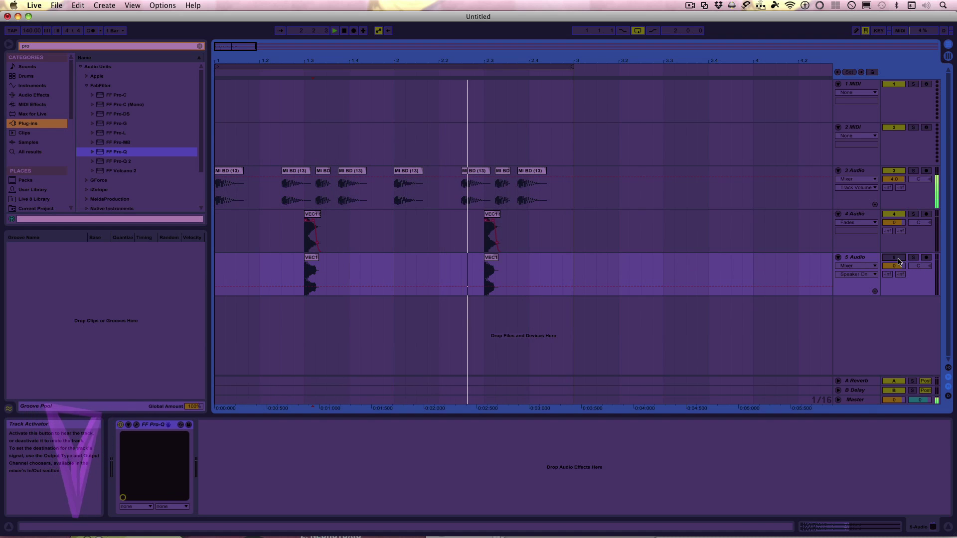
{"action": "left_click", "coordinate": [899, 259]}
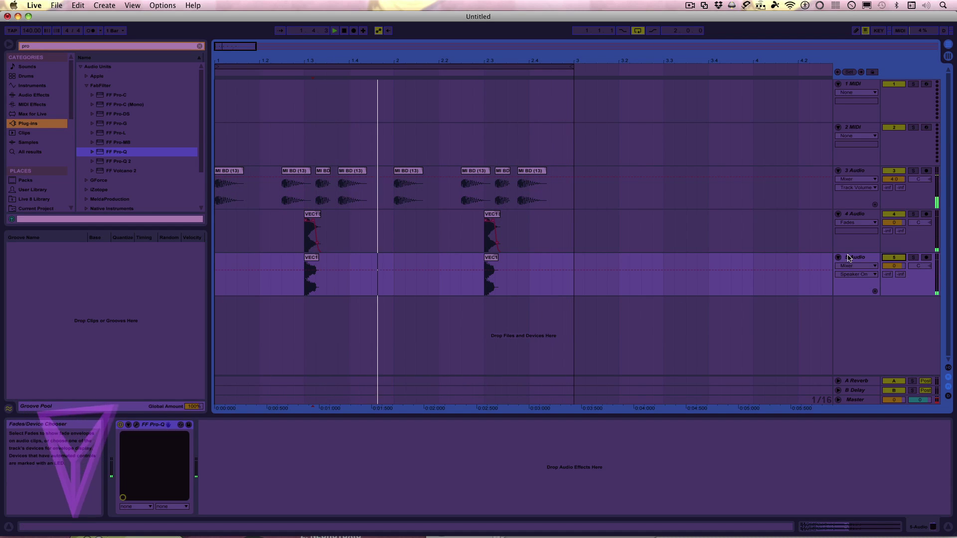
Step: Duplicate the 5 Audio track with its snares and Pro-Q, and solo the copy
{"action": "left_click", "coordinate": [913, 258]}
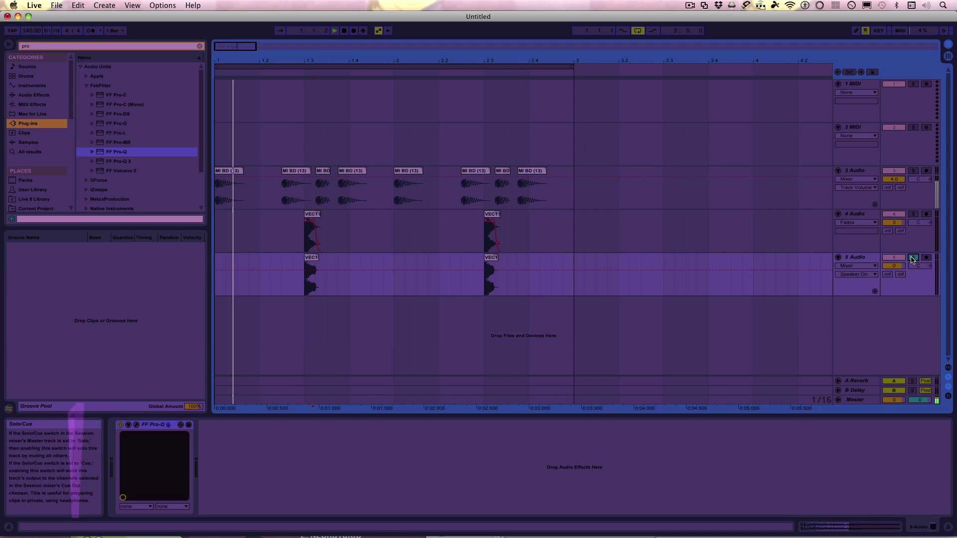
{"action": "left_click", "coordinate": [863, 259]}
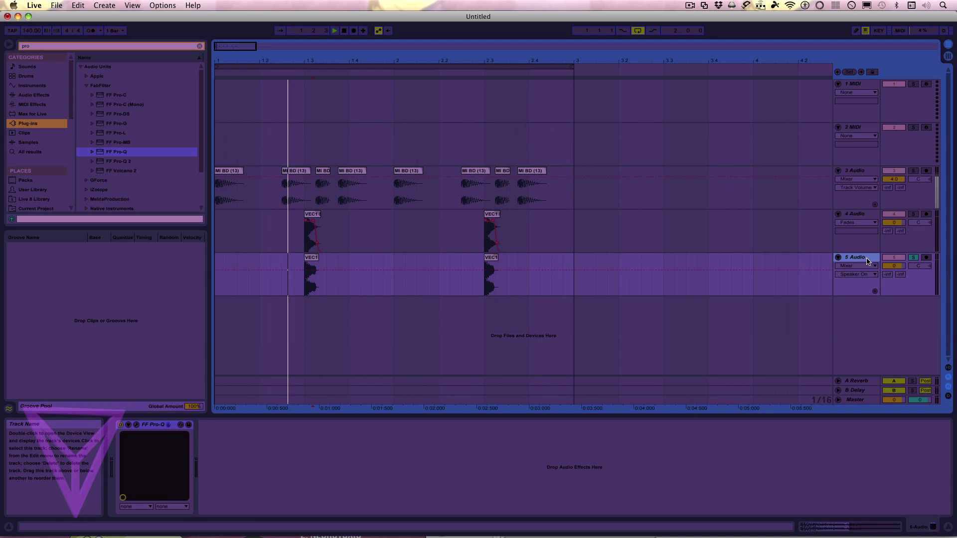
{"action": "right_click", "coordinate": [863, 260]}
{"action": "left_click", "coordinate": [814, 278]}
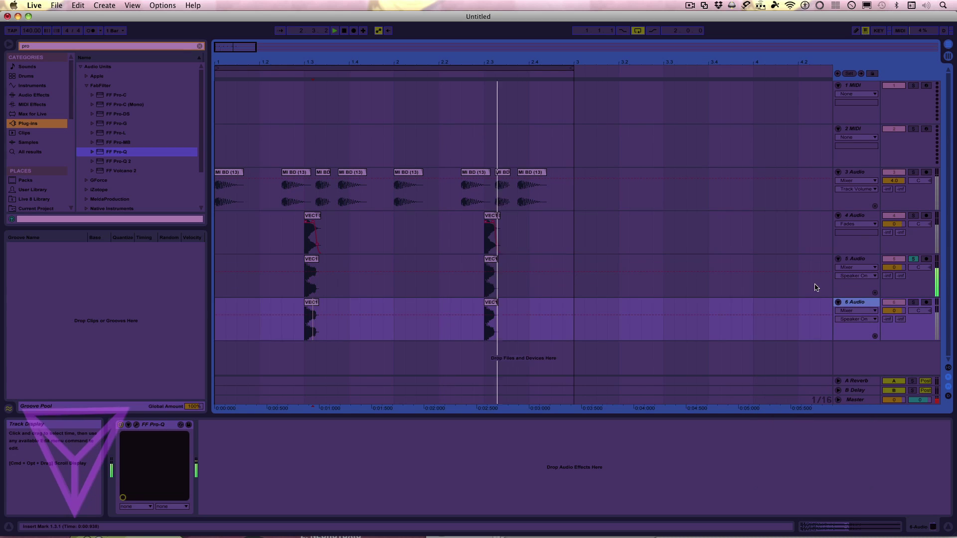
{"action": "left_click", "coordinate": [912, 304]}
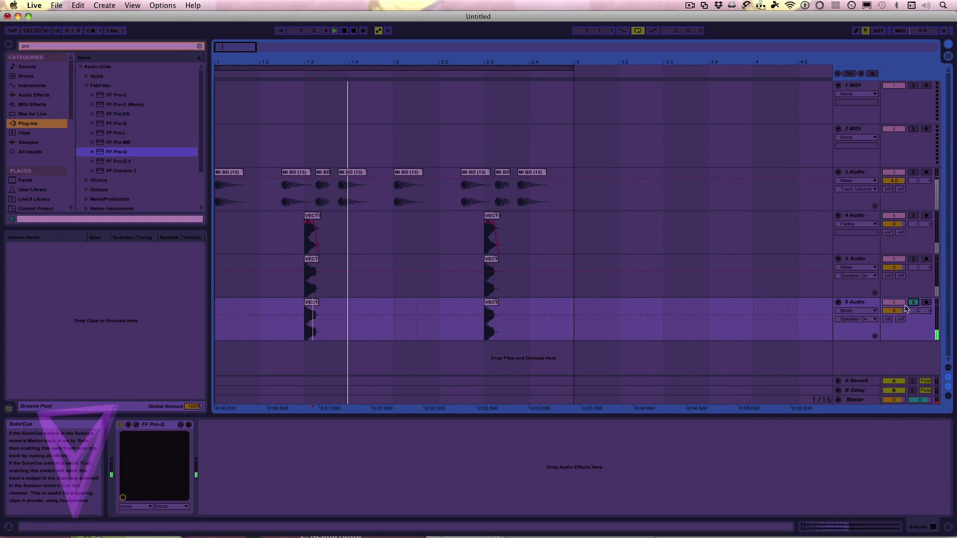
Step: In the 6 Audio track's Pro-Q, replace the 212 Hz bell with a -30 dB low shelf at about 1058 Hz
{"action": "left_click", "coordinate": [859, 303]}
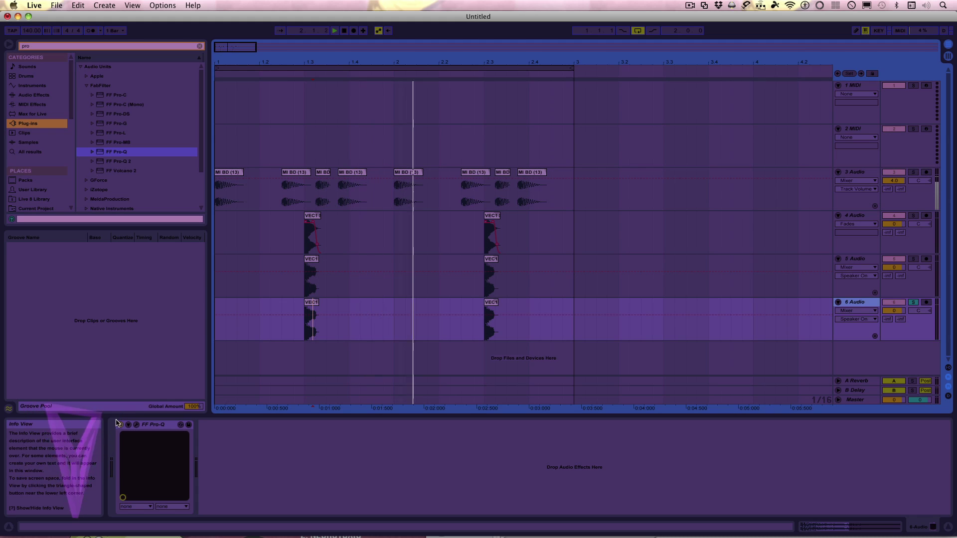
{"action": "left_click", "coordinate": [136, 425]}
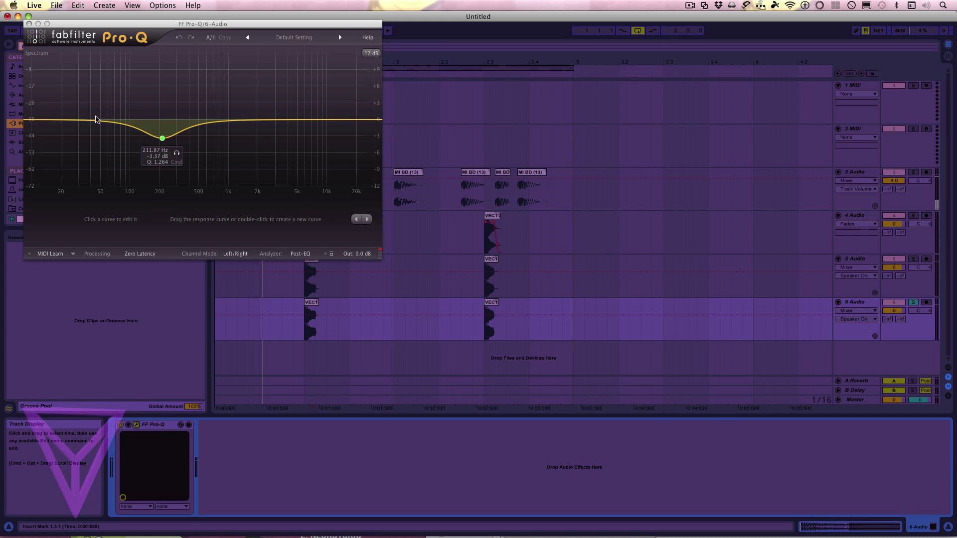
{"action": "left_click_drag", "start_coordinate": [45, 120], "coordinate": [218, 307]}
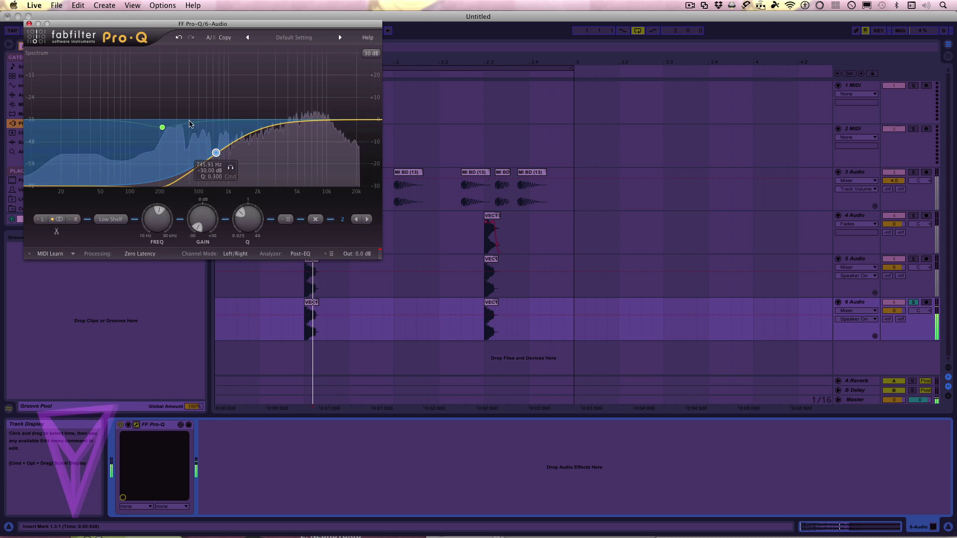
{"action": "right_click", "coordinate": [162, 127]}
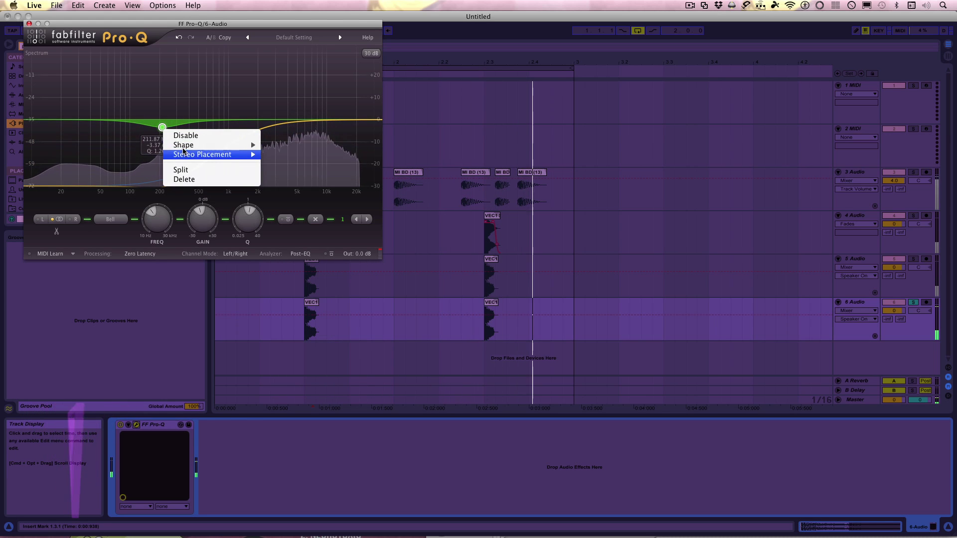
{"action": "left_click", "coordinate": [184, 180]}
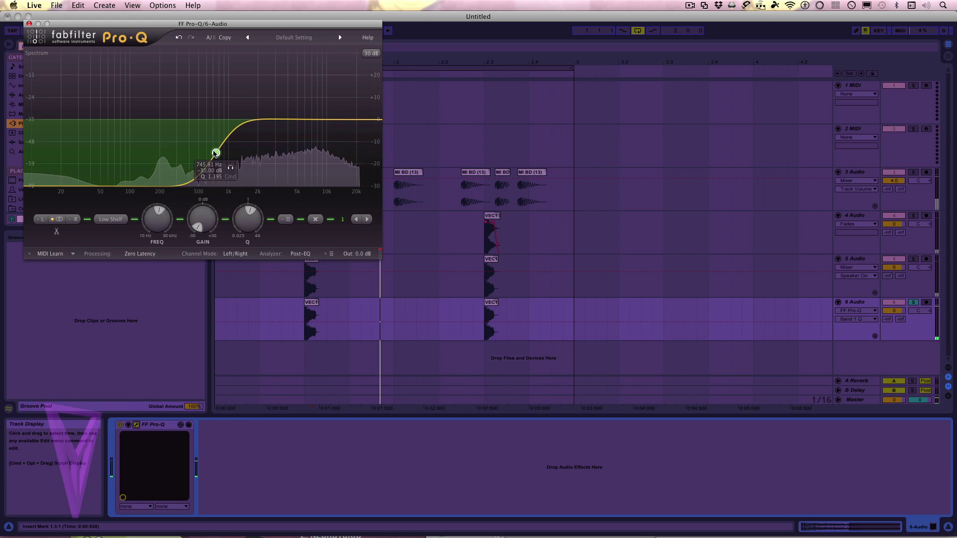
{"action": "left_click_drag", "start_coordinate": [215, 153], "coordinate": [229, 156]}
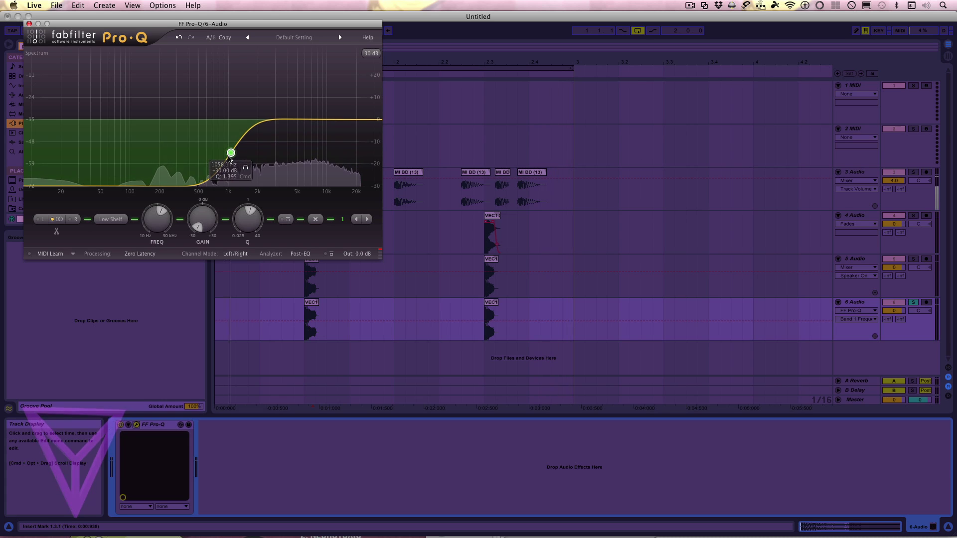
{"action": "left_click", "coordinate": [29, 24]}
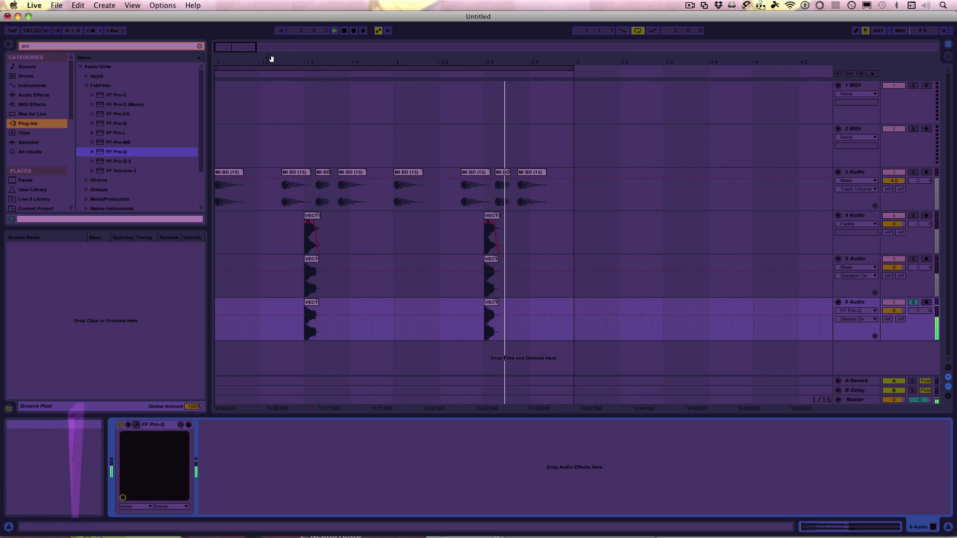
Step: Lower the frequency of the low shelf in 6 Audio's Pro-Q to about 462 Hz and close the plug-in window
{"action": "left_click_drag", "start_coordinate": [203, 82], "coordinate": [201, 92]}
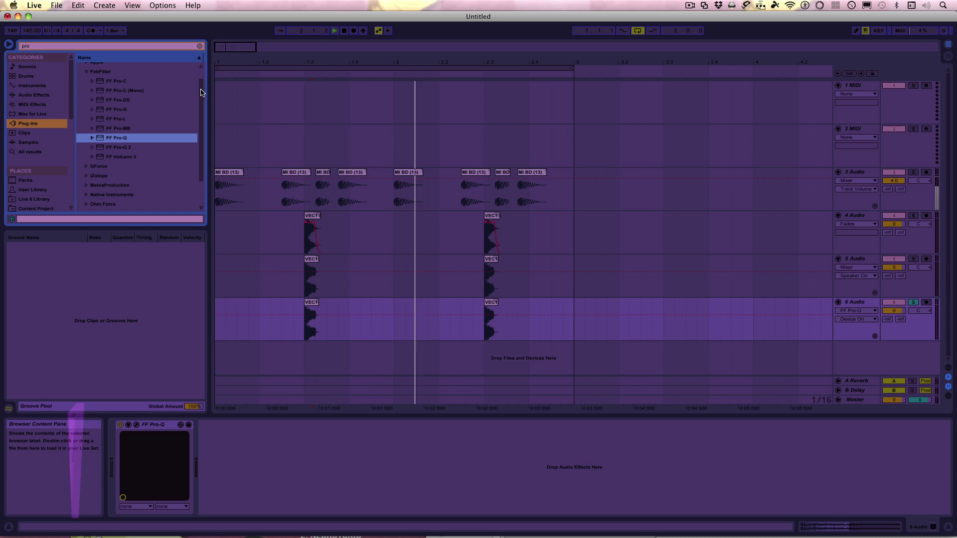
{"action": "left_click", "coordinate": [868, 308]}
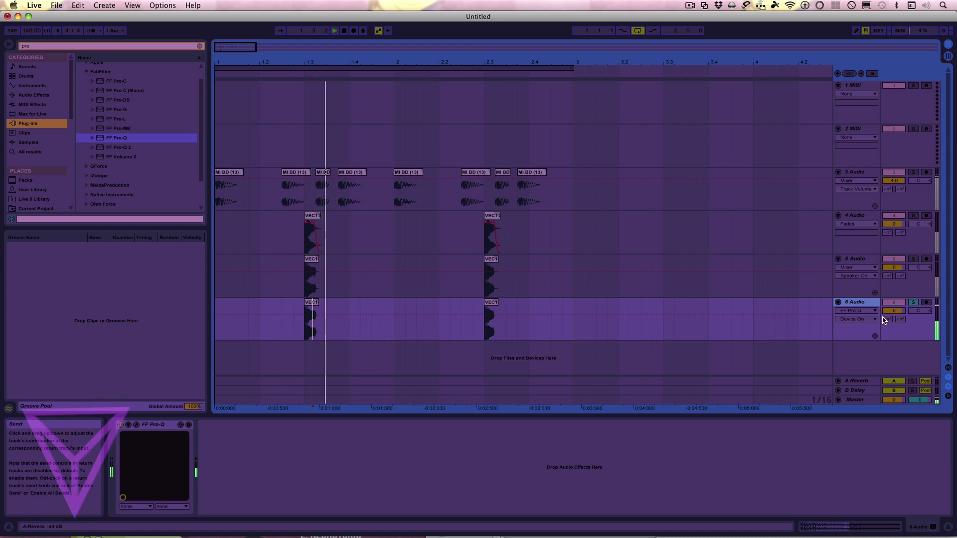
{"action": "left_click", "coordinate": [136, 425]}
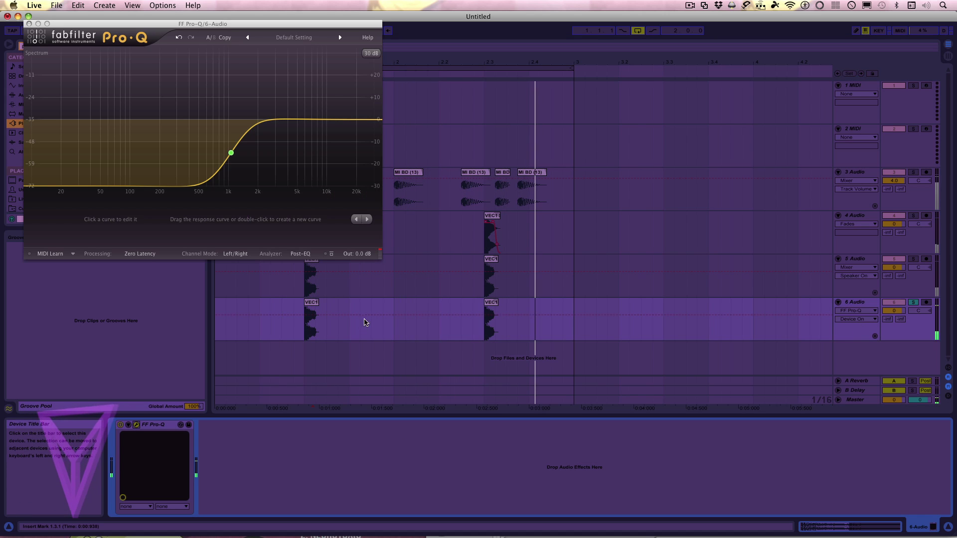
{"action": "left_click_drag", "start_coordinate": [231, 155], "coordinate": [194, 154]}
{"action": "left_click_drag", "start_coordinate": [192, 228], "coordinate": [194, 227]}
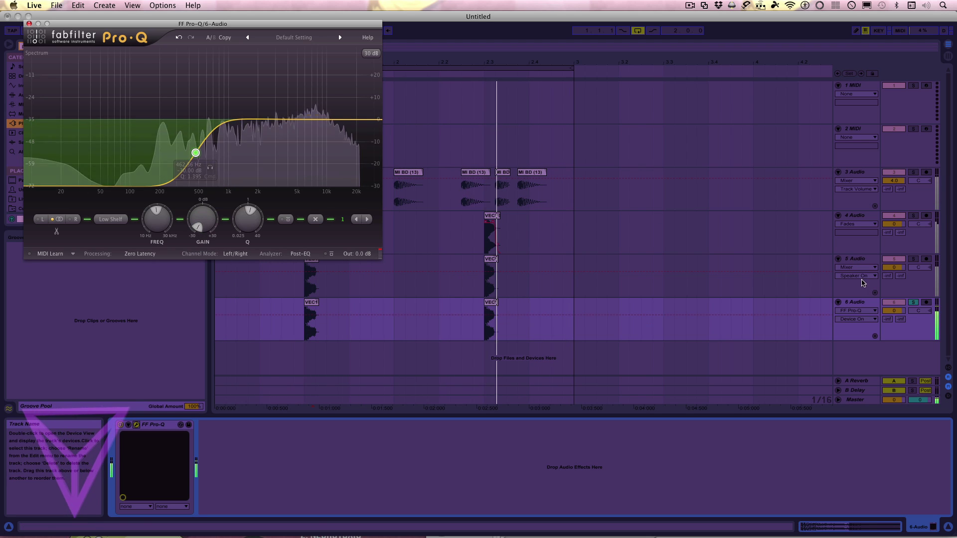
{"action": "left_click", "coordinate": [29, 23]}
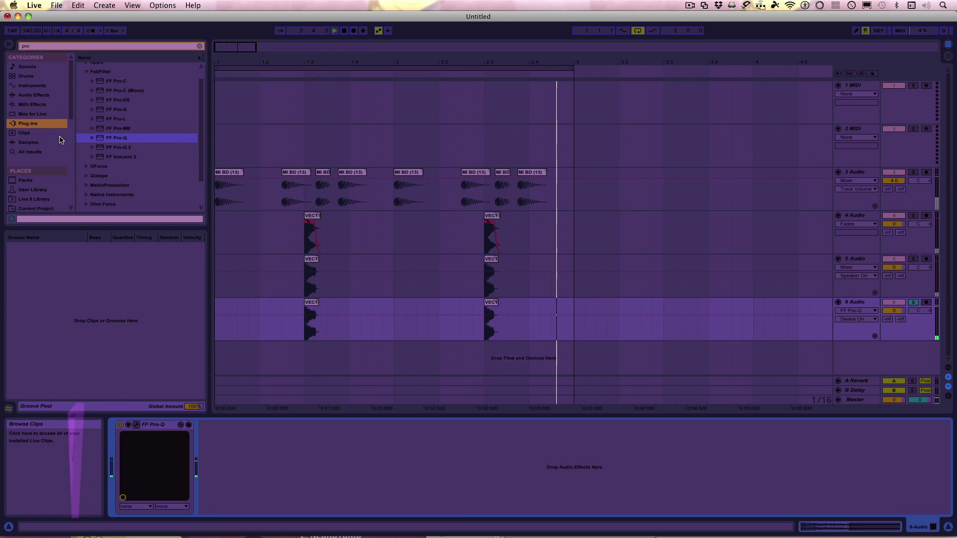
Step: Show the Audio Effects category in the browser and clear the search text to list every built-in effect
{"action": "left_click", "coordinate": [40, 134]}
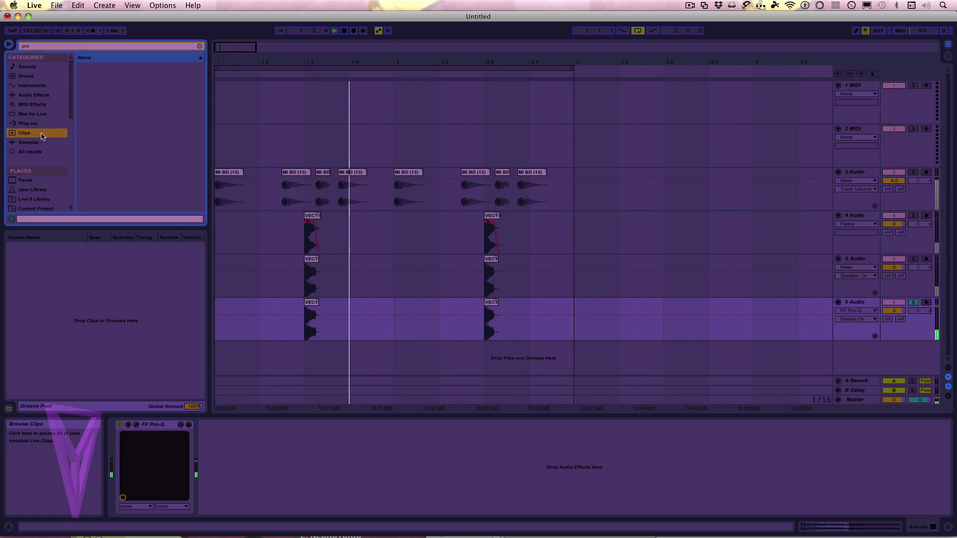
{"action": "left_click", "coordinate": [40, 95]}
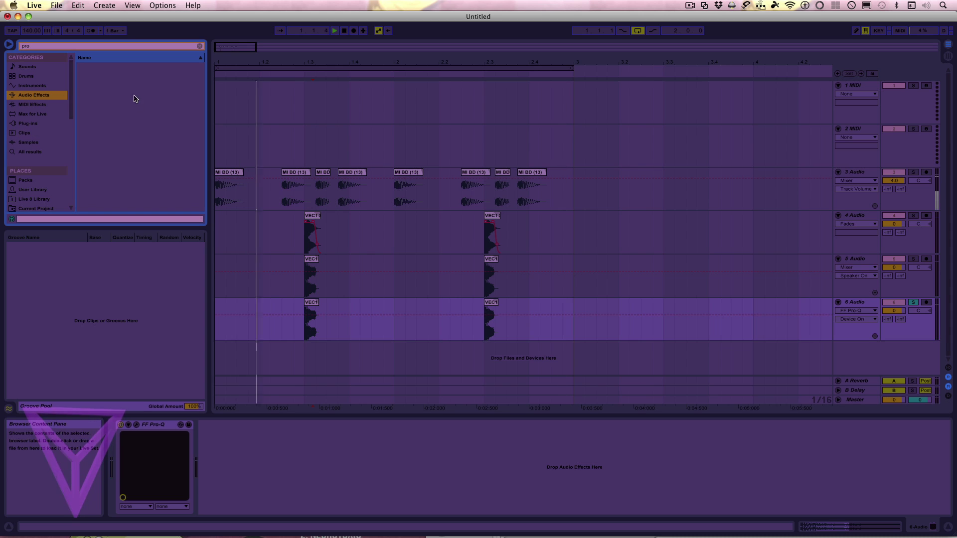
{"action": "left_click", "coordinate": [200, 48]}
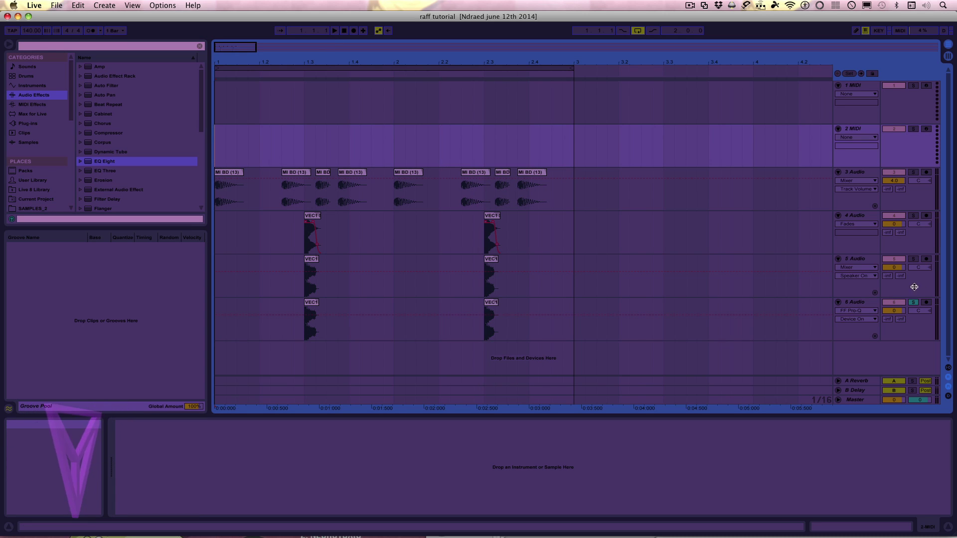
Step: Play the loop, display the fades on the 6 Audio track, and add a short fade-in to its first snare clip
{"action": "left_click", "coordinate": [872, 309]}
{"action": "key", "text": "space"}
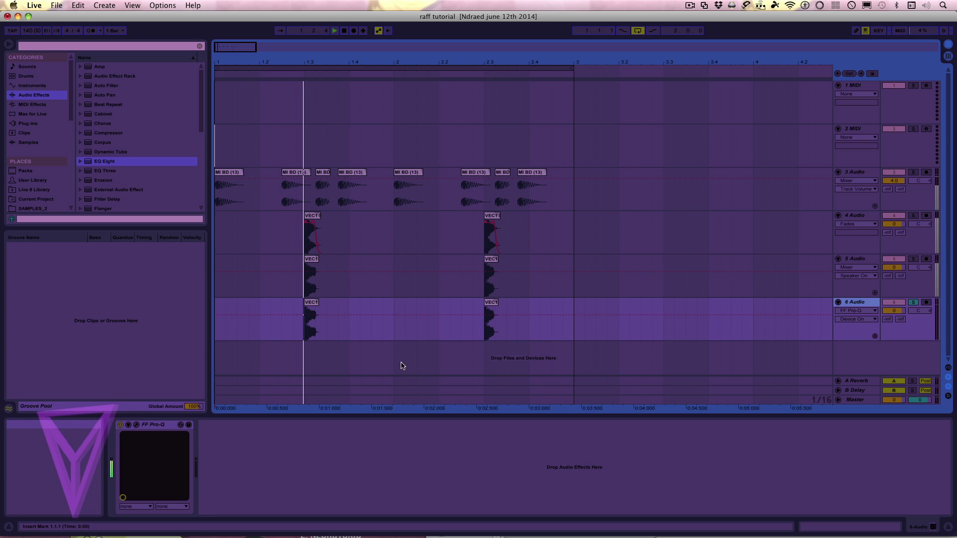
{"action": "left_click_drag", "start_coordinate": [307, 64], "coordinate": [641, 191]}
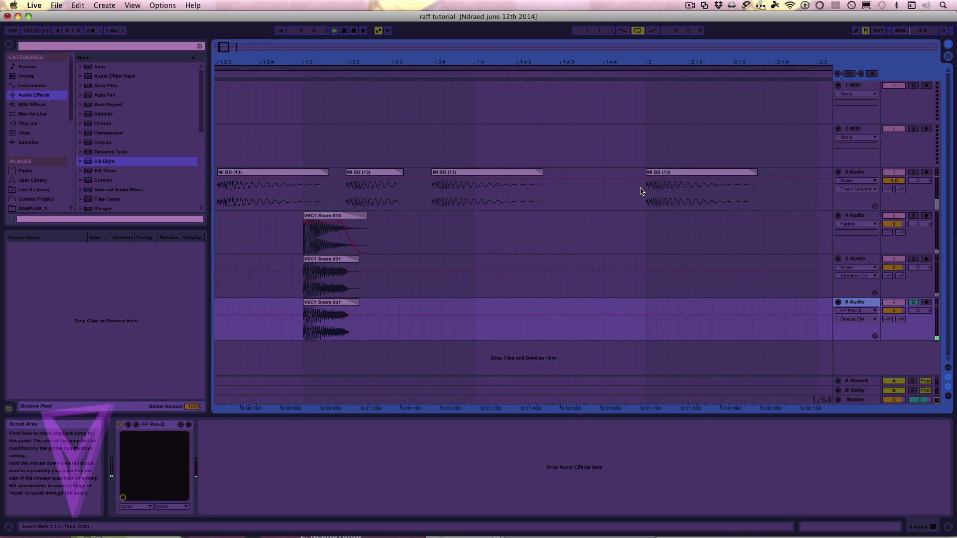
{"action": "left_click", "coordinate": [874, 311]}
{"action": "left_click", "coordinate": [869, 327]}
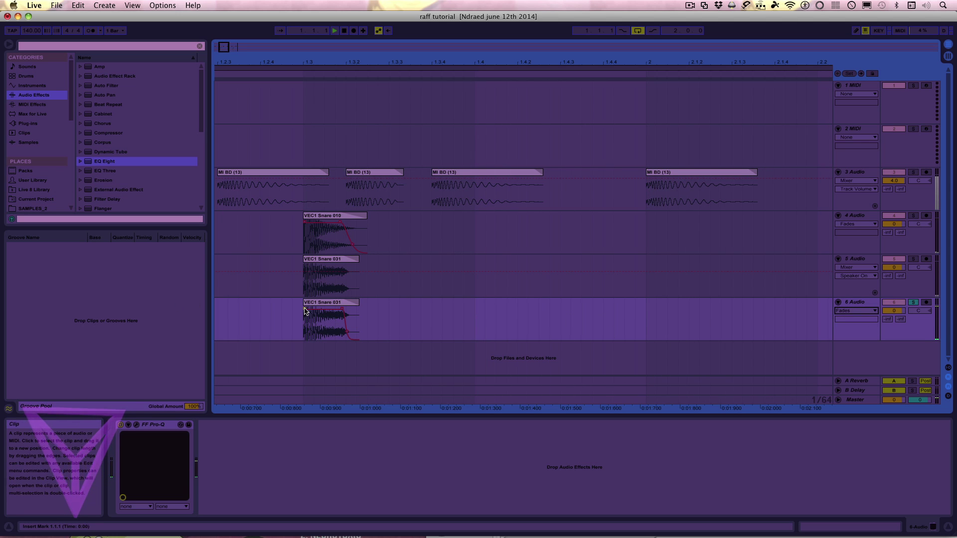
{"action": "left_click_drag", "start_coordinate": [310, 313], "coordinate": [327, 314]}
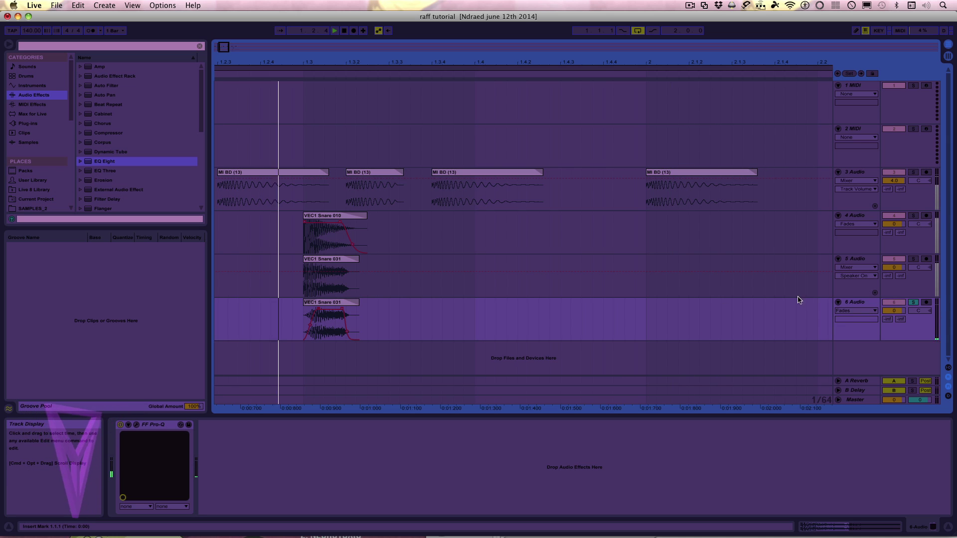
Step: Load the Snare Room preset from the Reverb effect's Room presets onto the 6 Audio track
{"action": "left_click", "coordinate": [857, 306]}
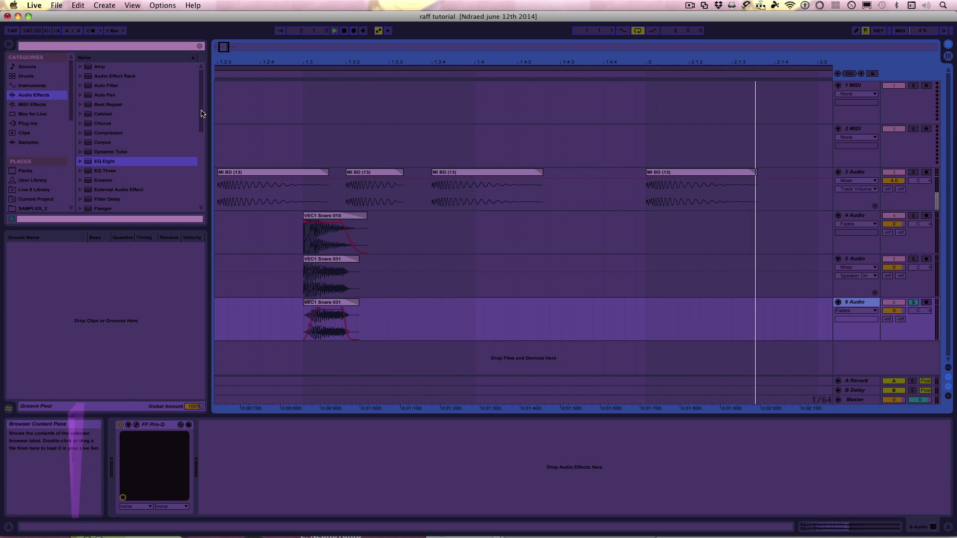
{"action": "left_click_drag", "start_coordinate": [202, 91], "coordinate": [210, 174]}
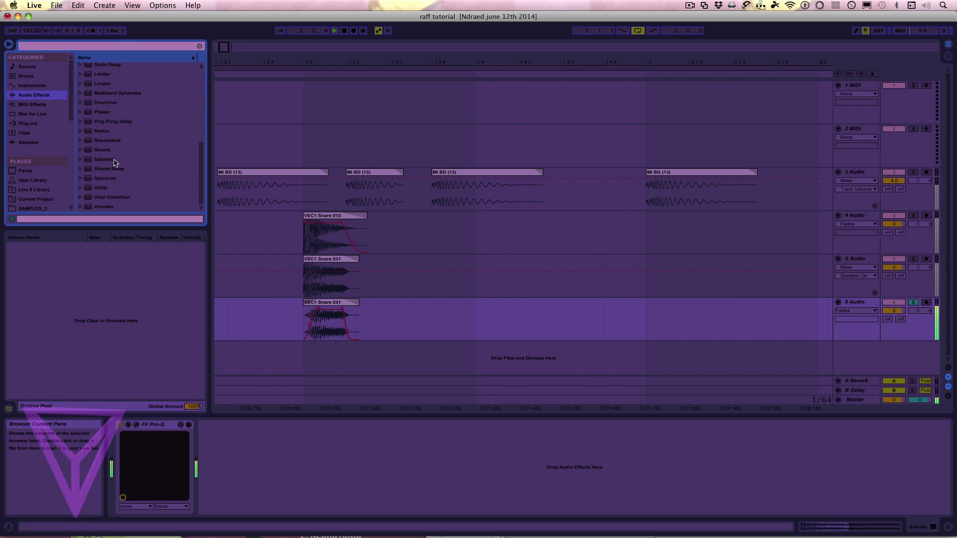
{"action": "left_click", "coordinate": [80, 150]}
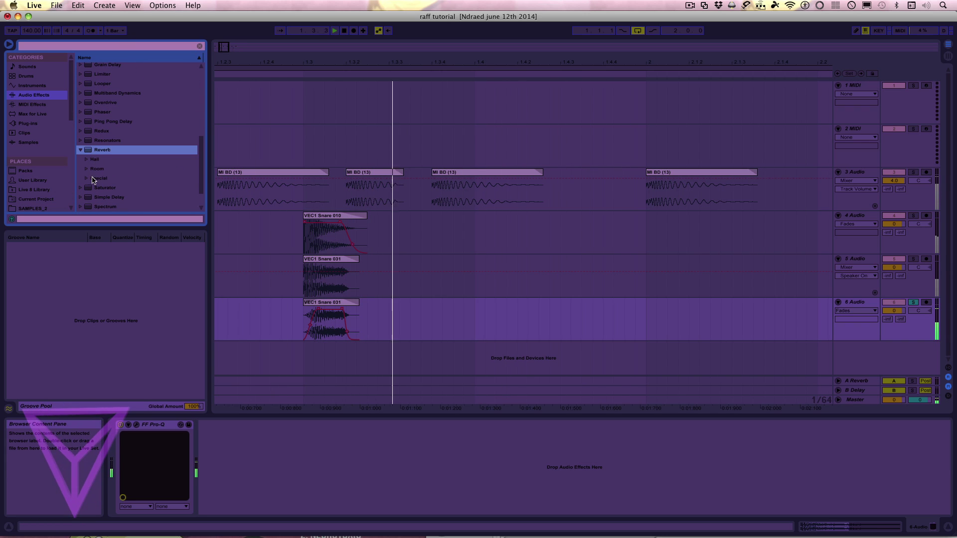
{"action": "left_click", "coordinate": [87, 170]}
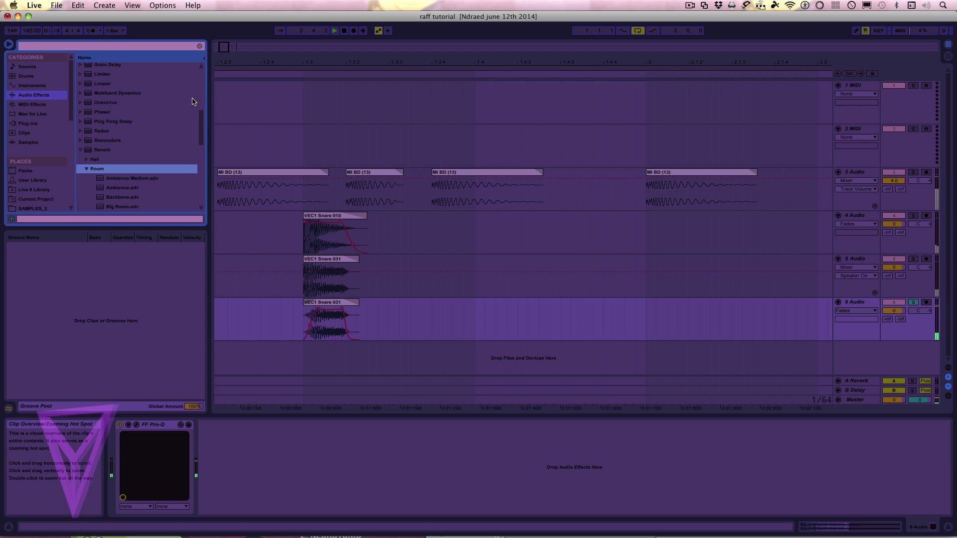
{"action": "scroll", "coordinate": [162, 158], "scroll_direction": "down", "scroll_amount": 8}
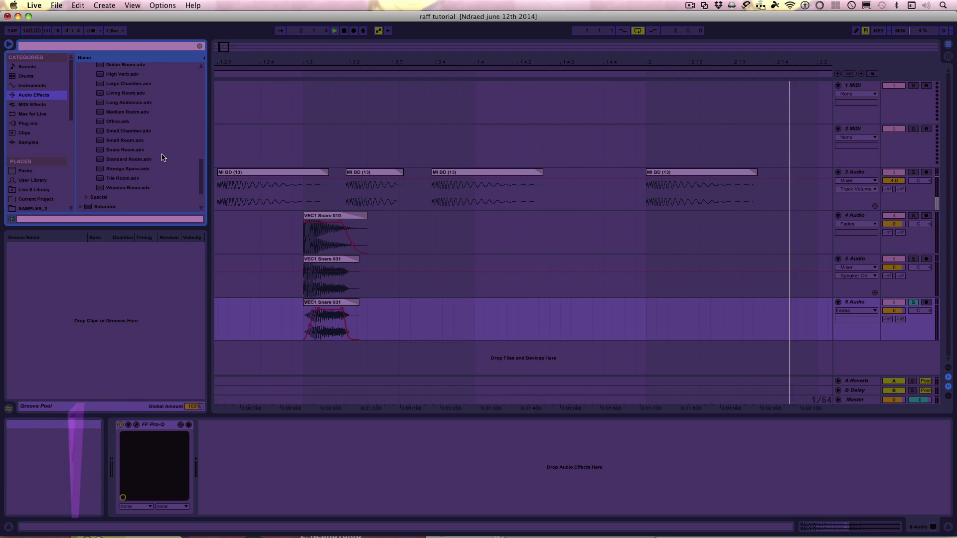
{"action": "double_click", "coordinate": [137, 150]}
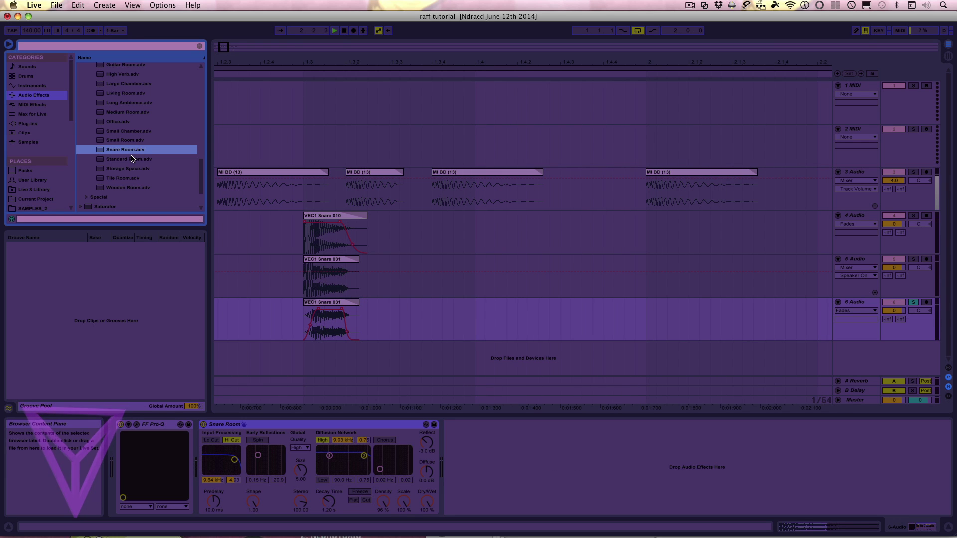
Step: Lower the Snare Room reverb's Dry/Wet, pull down its Diffusion Network high shelf, and unsolo the 6 Audio track
{"action": "left_click_drag", "start_coordinate": [432, 514], "coordinate": [432, 536]}
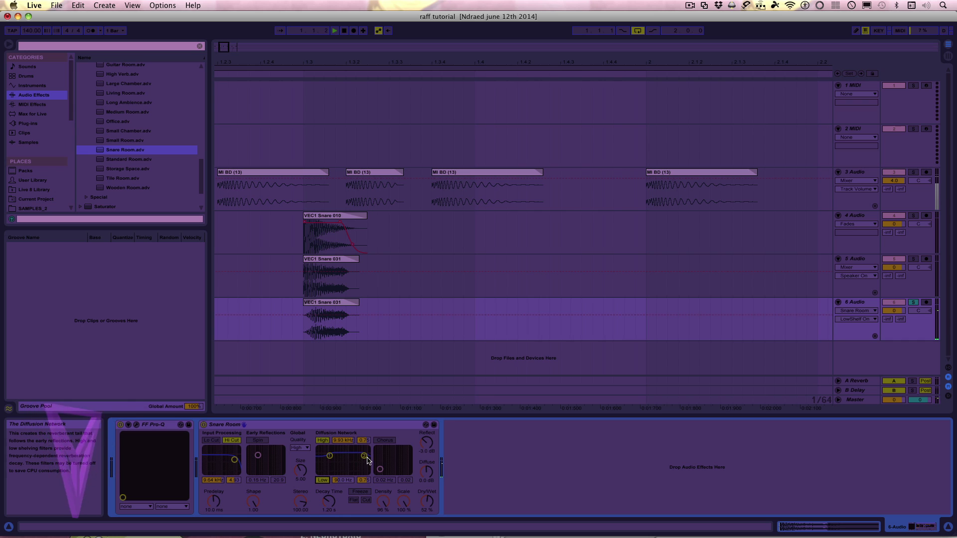
{"action": "left_click_drag", "start_coordinate": [365, 456], "coordinate": [357, 471]}
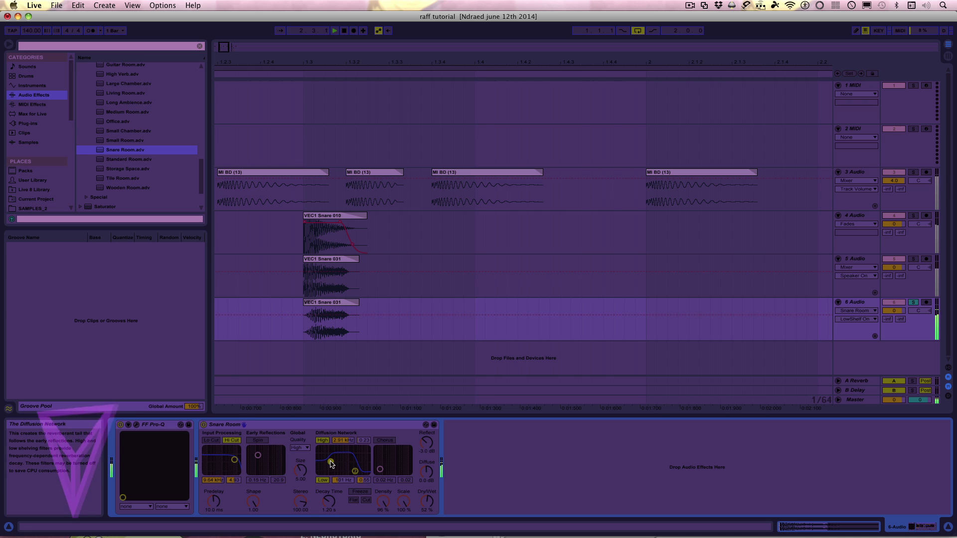
{"action": "left_click", "coordinate": [913, 303]}
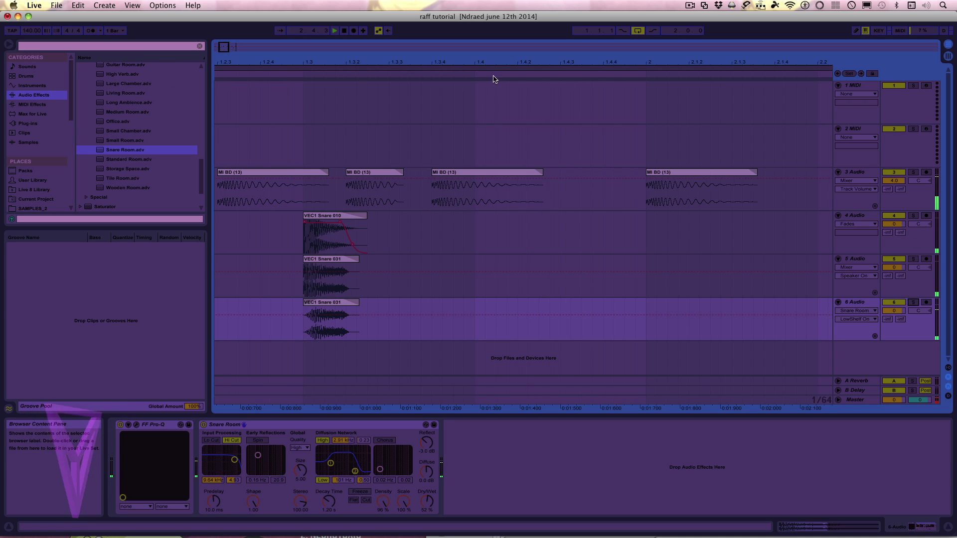
Step: Open the second snare clip on the 6 Audio track and lower its clip gain slightly
{"action": "left_click_drag", "start_coordinate": [513, 62], "coordinate": [513, 30]}
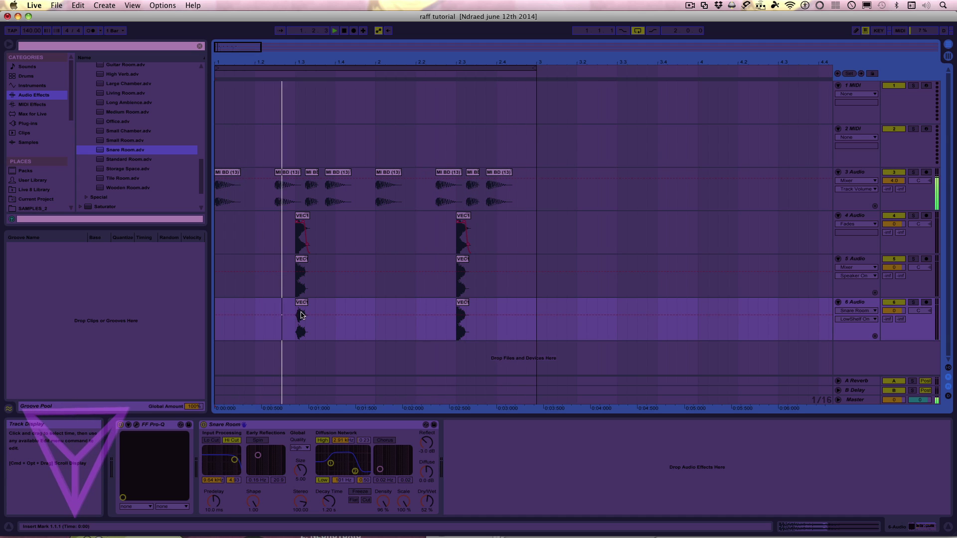
{"action": "double_click", "coordinate": [461, 303]}
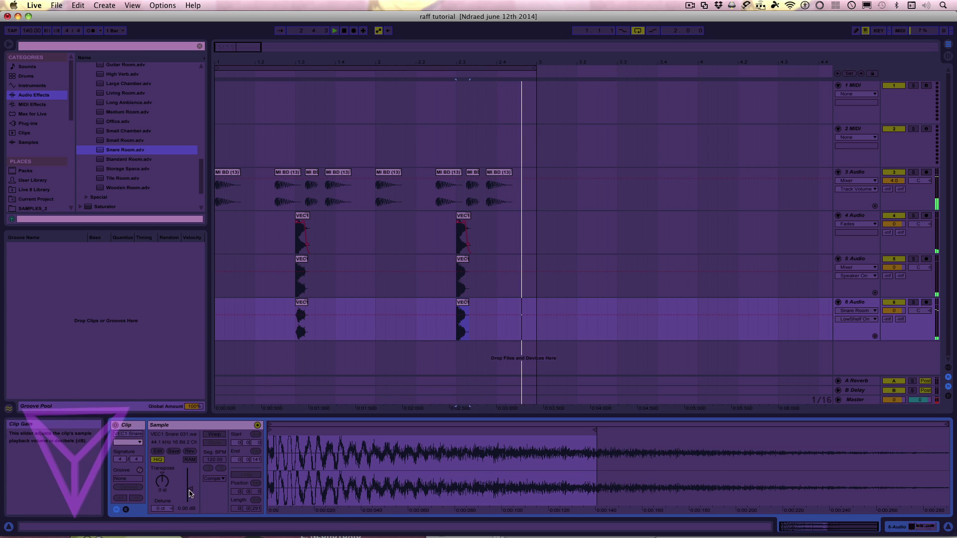
{"action": "left_click_drag", "start_coordinate": [190, 489], "coordinate": [190, 491]}
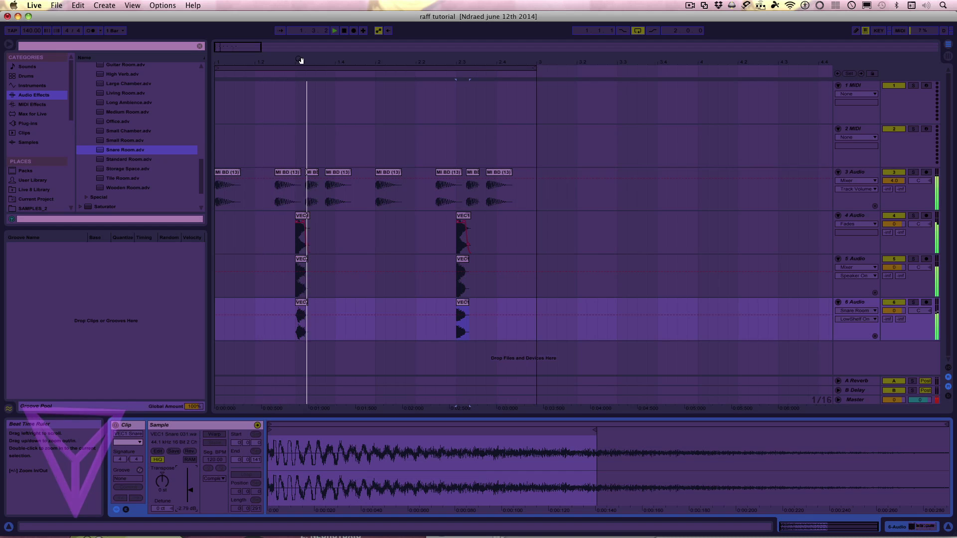
Step: Listen to the full two-bar loop with the kick and all three snare layers and check the clips in the arrangement
{"action": "left_click_drag", "start_coordinate": [300, 61], "coordinate": [299, 356]}
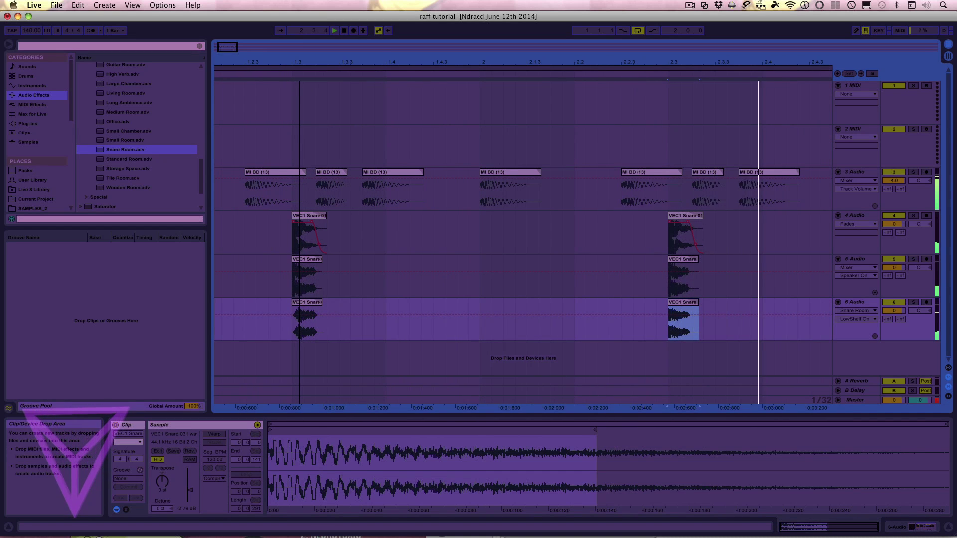
{"action": "key", "text": "minus"}
{"action": "key", "text": "minus"}
{"action": "key", "text": "minus"}
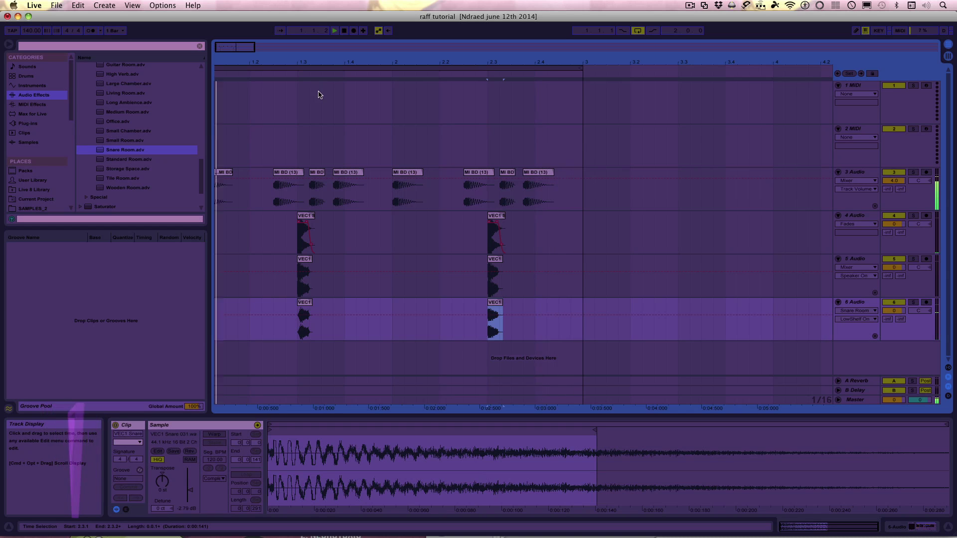
{"action": "left_click_drag", "start_coordinate": [434, 60], "coordinate": [334, 68]}
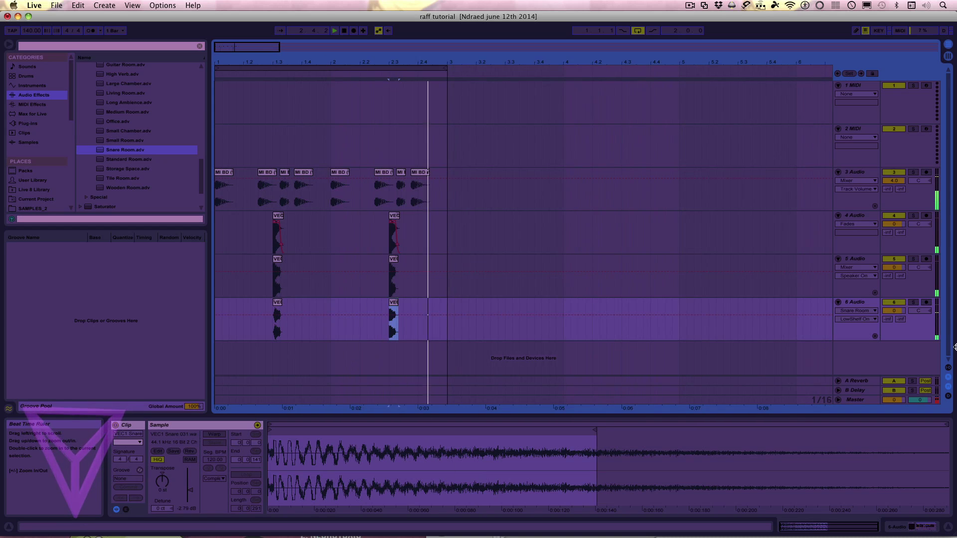
{"action": "left_click", "coordinate": [863, 303]}
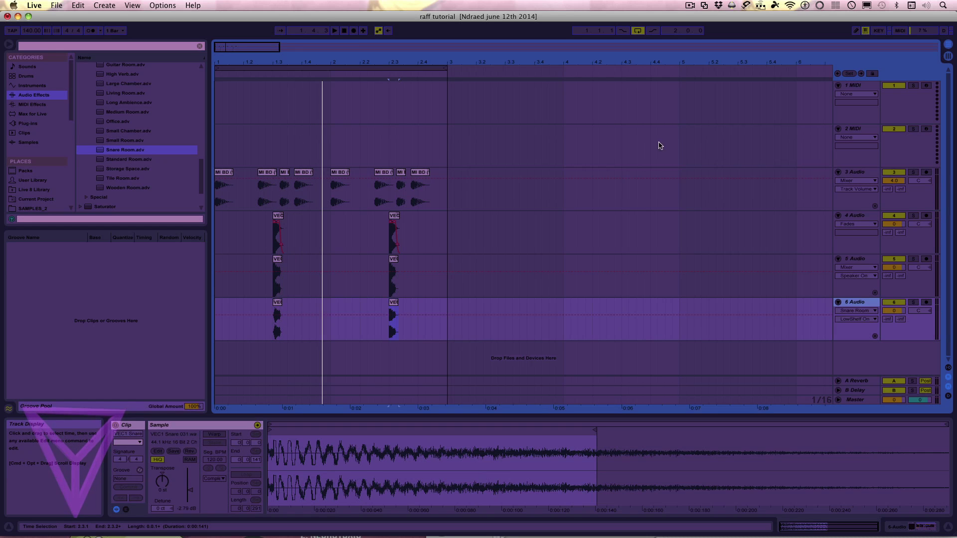
Step: Group the three snare tracks, 4 Audio, 5 Audio and 6 Audio, into one group track
{"action": "left_click_drag", "start_coordinate": [274, 63], "coordinate": [347, 64]}
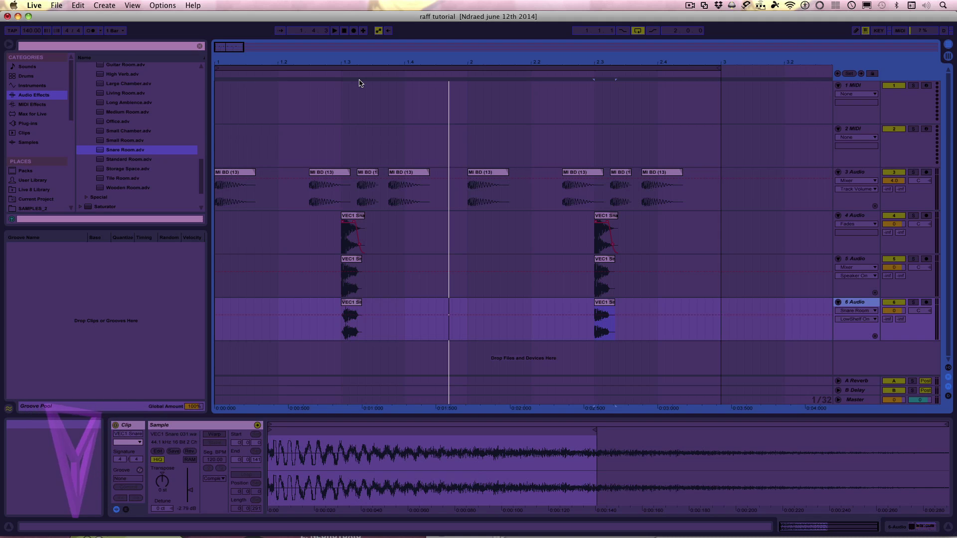
{"action": "left_click", "coordinate": [867, 220]}
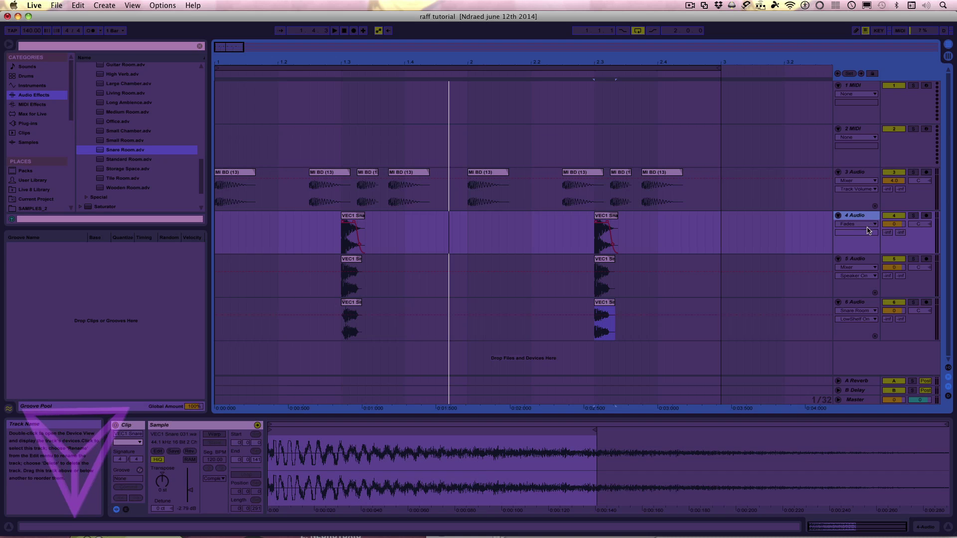
{"action": "left_click", "coordinate": [866, 261]}
{"action": "left_click", "coordinate": [855, 305]}
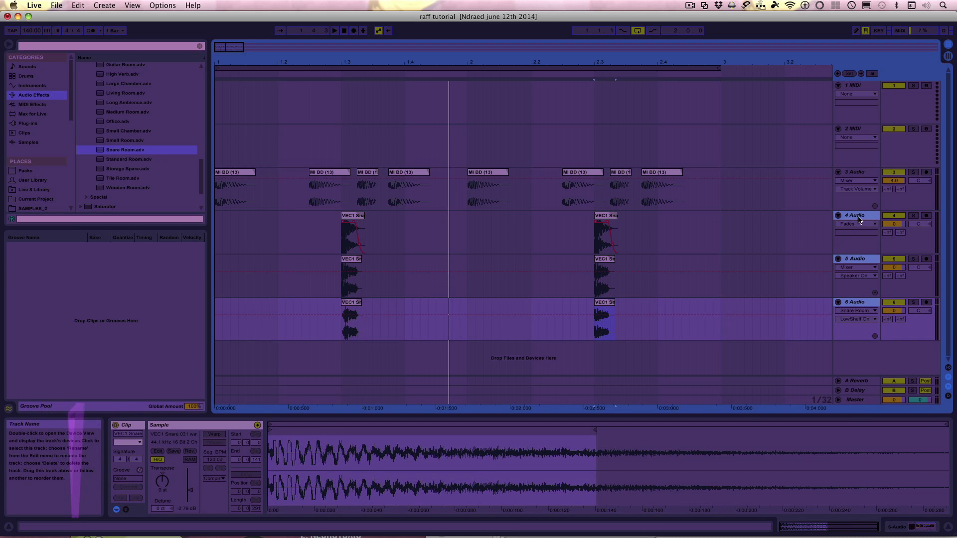
{"action": "right_click", "coordinate": [860, 220]}
{"action": "left_click", "coordinate": [799, 296]}
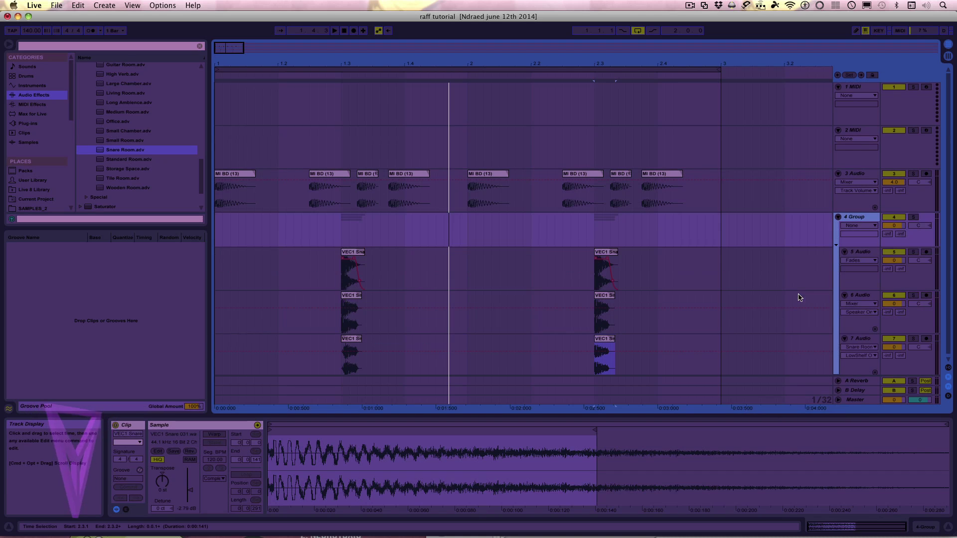
Step: Solo the snare group and load a Saturator onto it with the Soft Sine curve type
{"action": "left_click", "coordinate": [839, 218]}
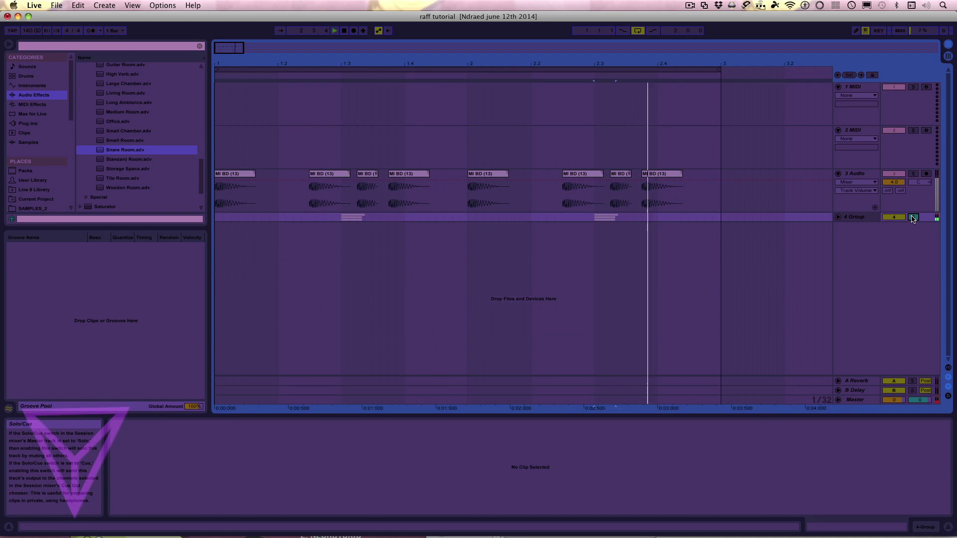
{"action": "left_click", "coordinate": [839, 218]}
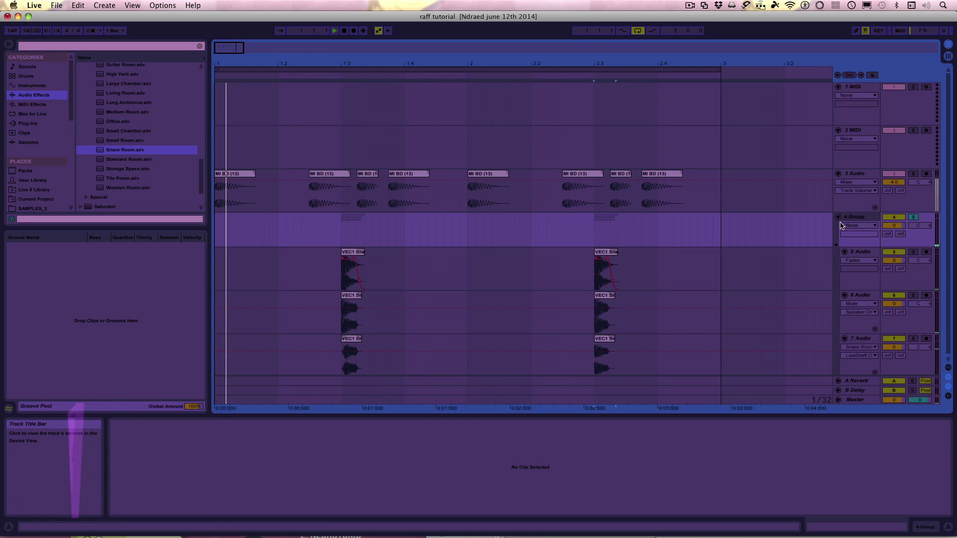
{"action": "scroll", "coordinate": [200, 172], "scroll_direction": "down", "scroll_amount": 3}
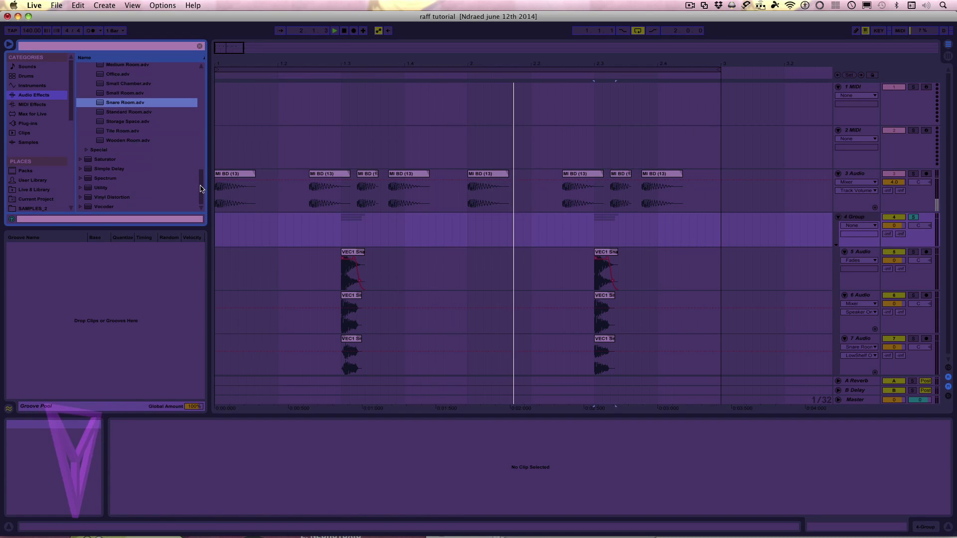
{"action": "double_click", "coordinate": [106, 161]}
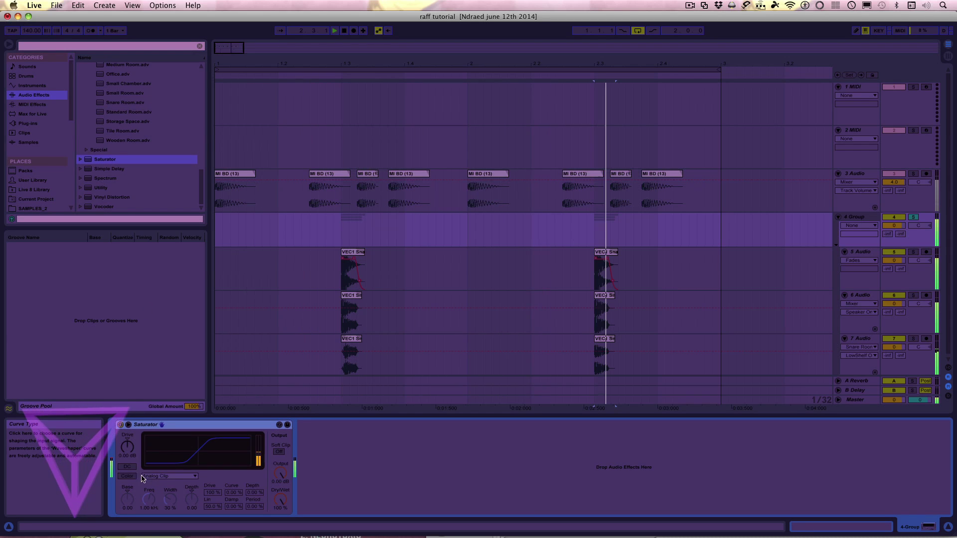
{"action": "left_click", "coordinate": [182, 479]}
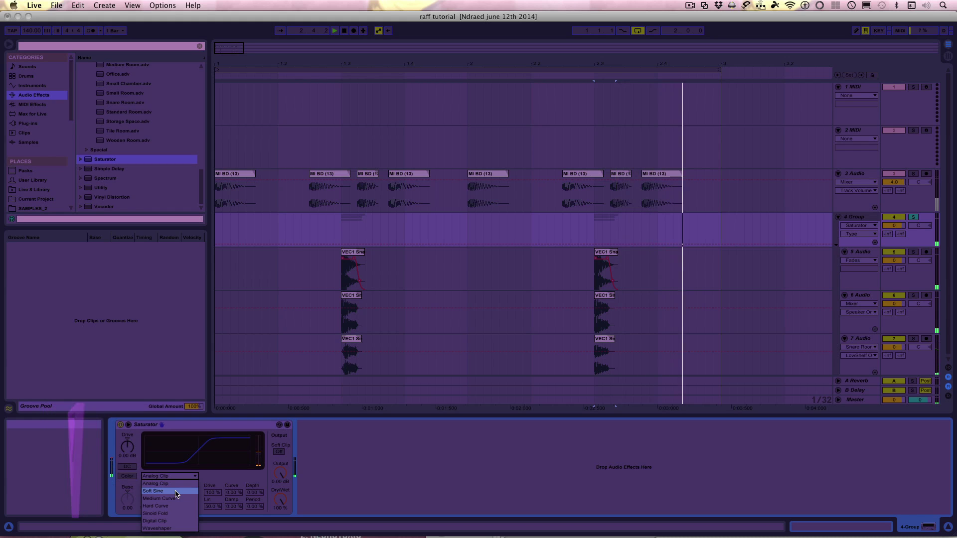
{"action": "left_click", "coordinate": [175, 493]}
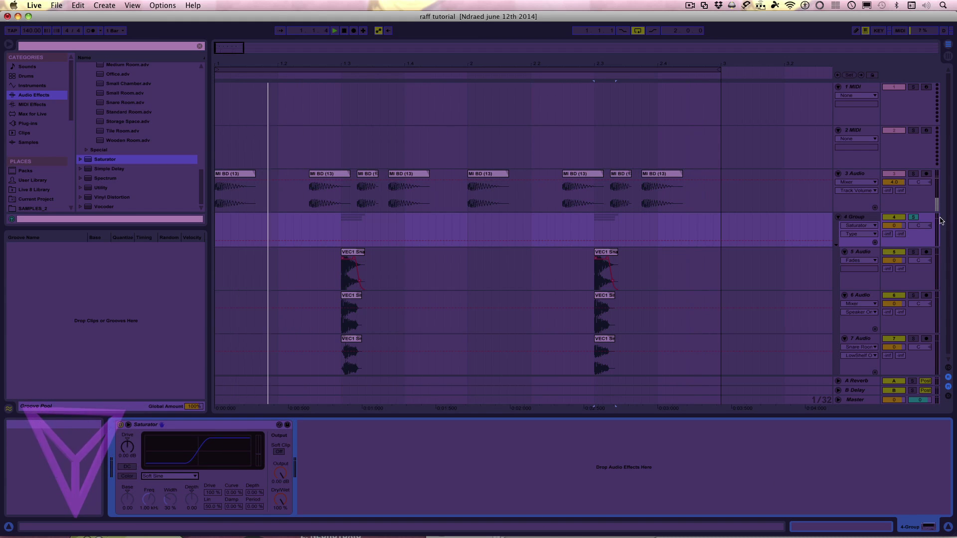
Step: Compare the snare group with the Saturator off and on, leave it on, and unsolo and fold the group
{"action": "left_click", "coordinate": [120, 427]}
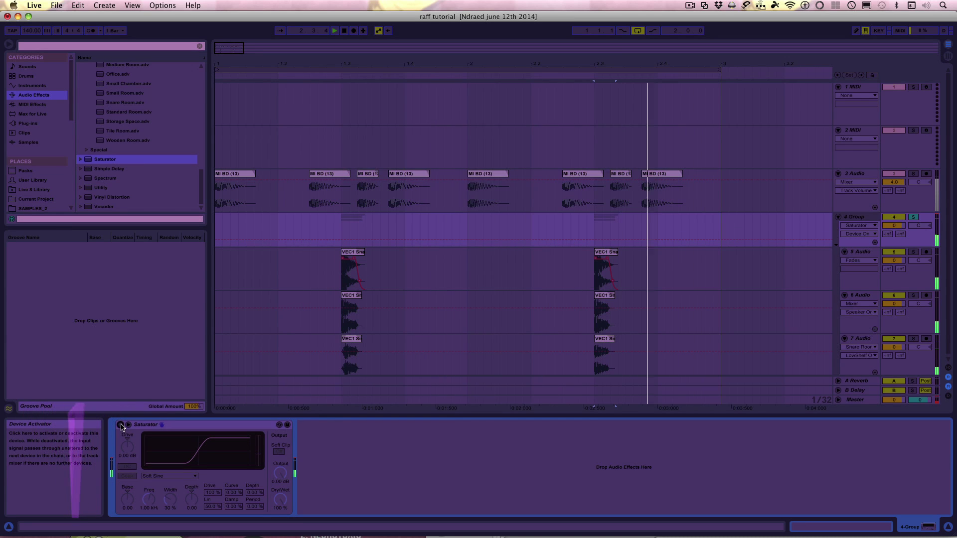
{"action": "left_click", "coordinate": [121, 426]}
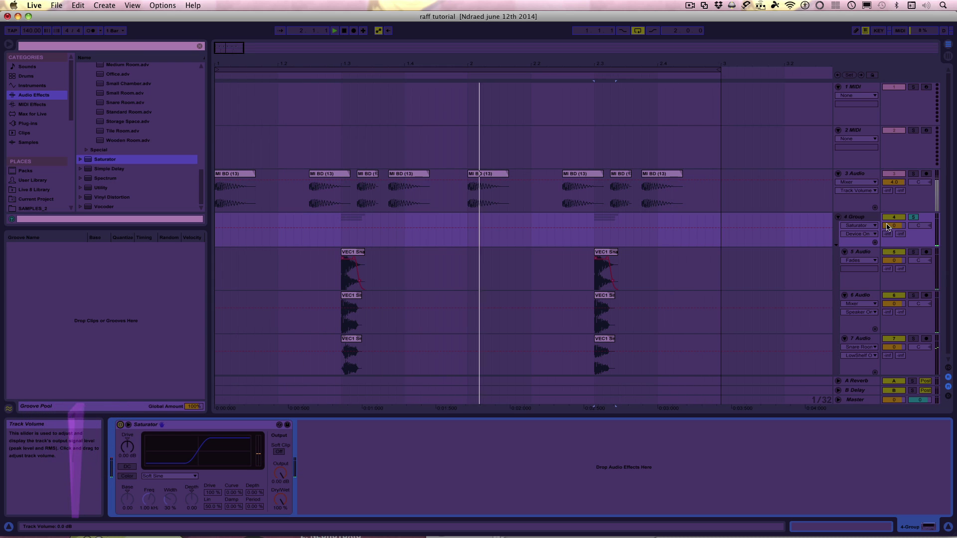
{"action": "left_click", "coordinate": [913, 218]}
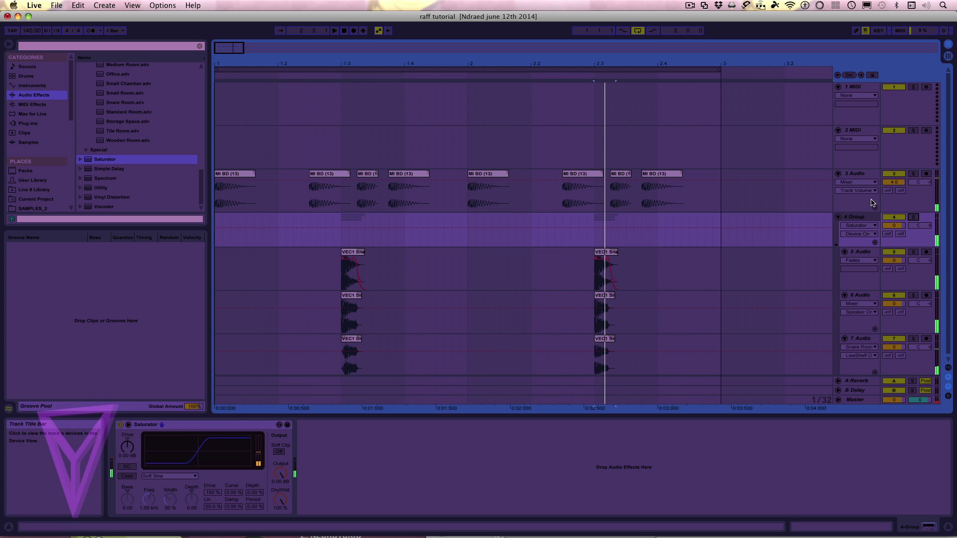
{"action": "left_click", "coordinate": [838, 217]}
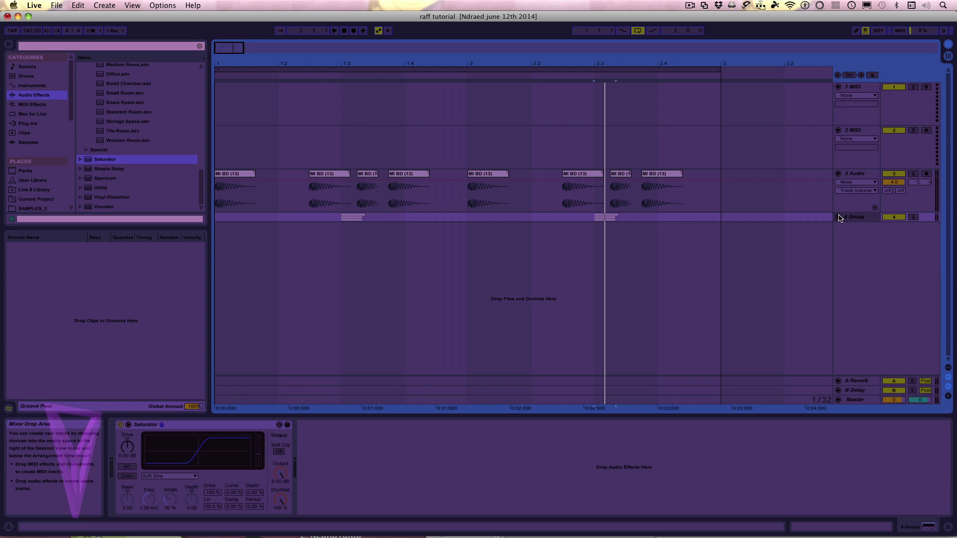
Step: Insert an audio track below the snare group and place MUT_CH_18.wav from Finder's Hats folder on it at beat 1.2
{"action": "right_click", "coordinate": [850, 233]}
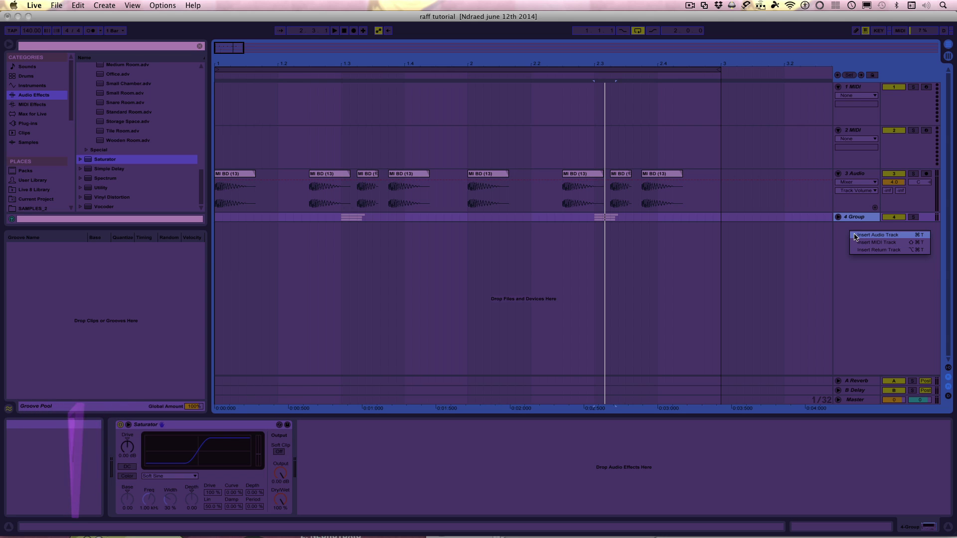
{"action": "left_click", "coordinate": [878, 235]}
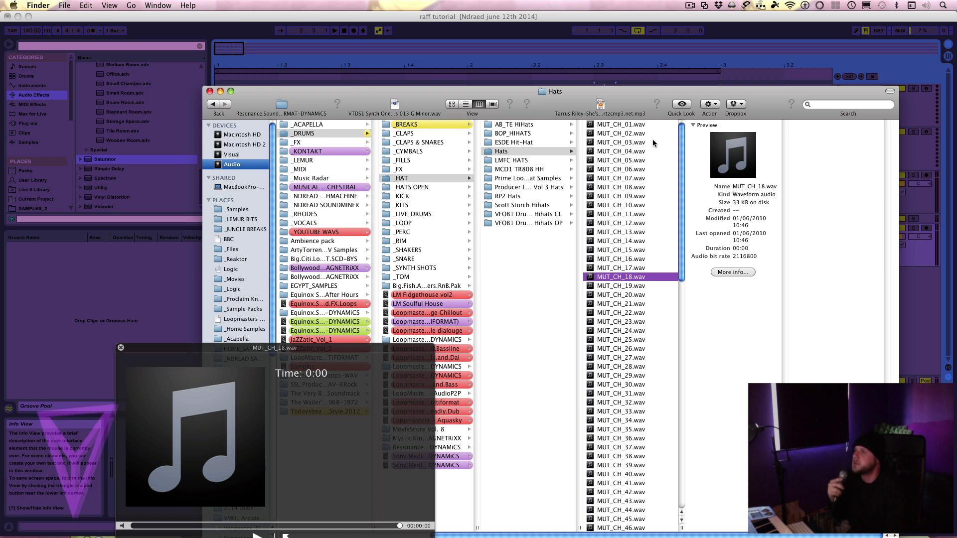
{"action": "left_click_drag", "start_coordinate": [344, 65], "coordinate": [289, 92]}
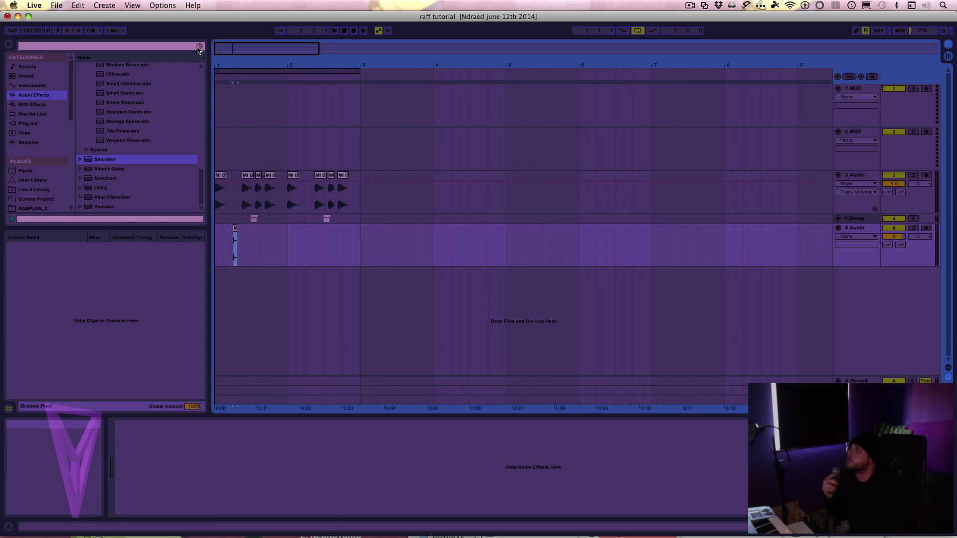
{"action": "left_click_drag", "start_coordinate": [219, 66], "coordinate": [242, 67]}
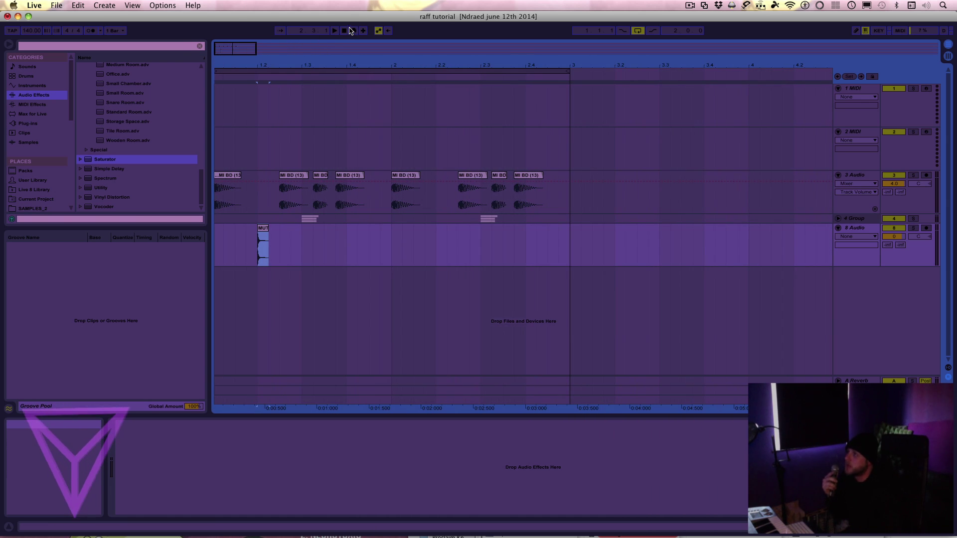
Step: Play the loop and move the MUT_CH_18 hi-hat clip to the start of bar 1
{"action": "key", "text": "space"}
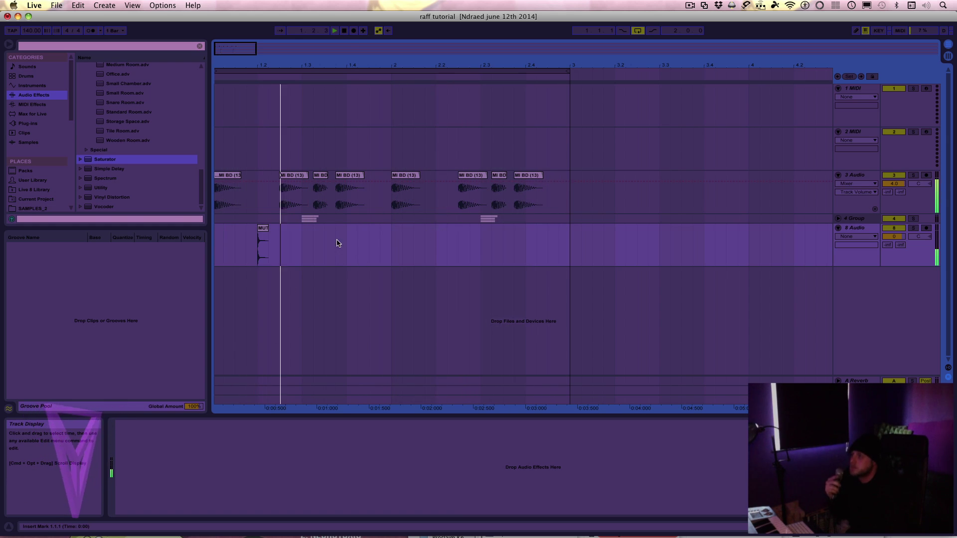
{"action": "left_click_drag", "start_coordinate": [389, 234], "coordinate": [216, 267]}
{"action": "left_click", "coordinate": [299, 244]}
{"action": "left_click_drag", "start_coordinate": [272, 229], "coordinate": [229, 229]}
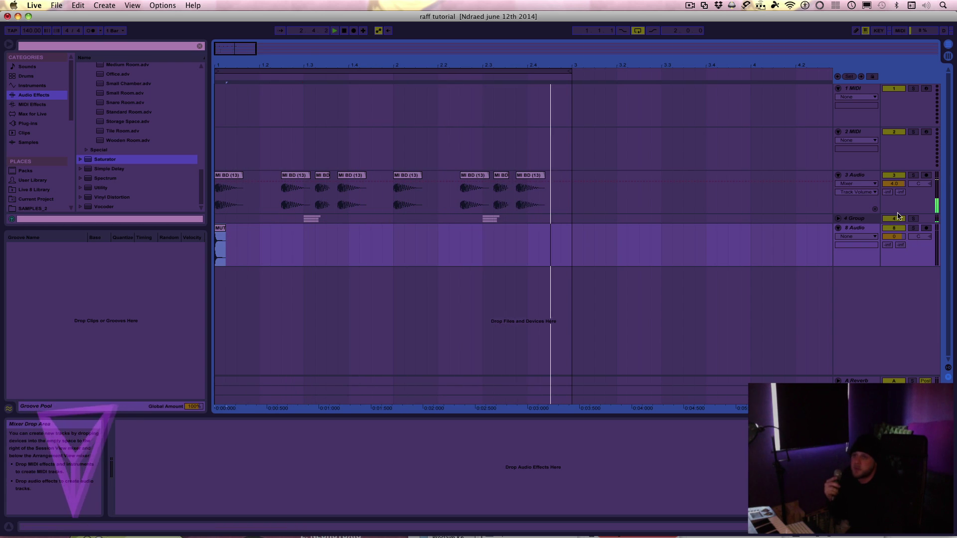
Step: Show fades on the 8 Audio track and shape a curved fade-out on the hi-hat clip
{"action": "left_click", "coordinate": [857, 236]}
{"action": "left_click", "coordinate": [861, 252]}
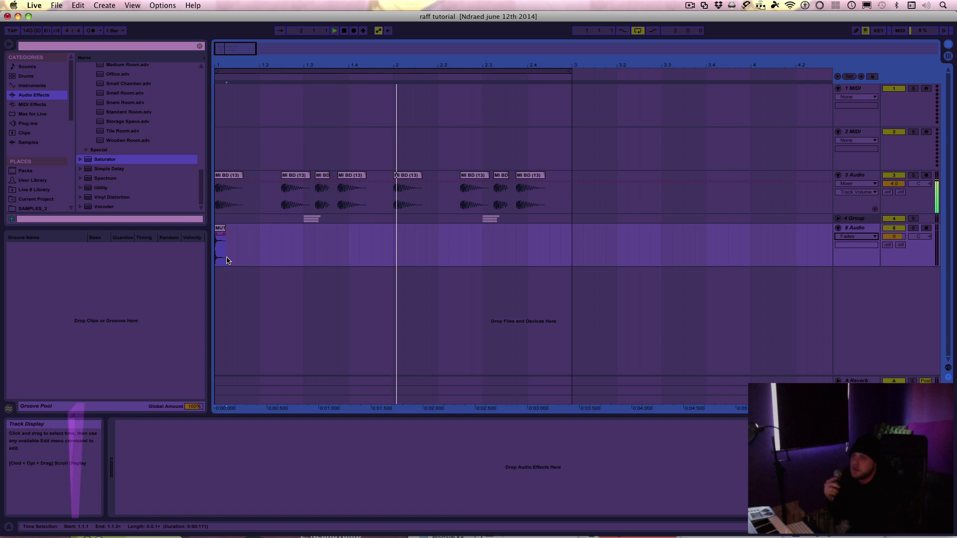
{"action": "left_click_drag", "start_coordinate": [220, 248], "coordinate": [220, 253]}
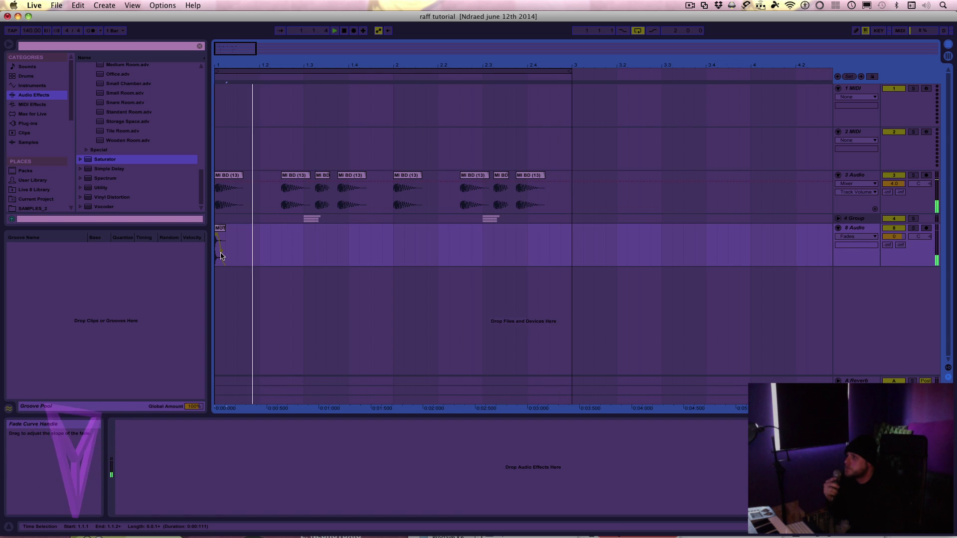
Step: Trim the gap before the hi-hat's attack so the sound starts exactly on bar 1, and check its fade-out curve
{"action": "left_click_drag", "start_coordinate": [220, 63], "coordinate": [220, 140]}
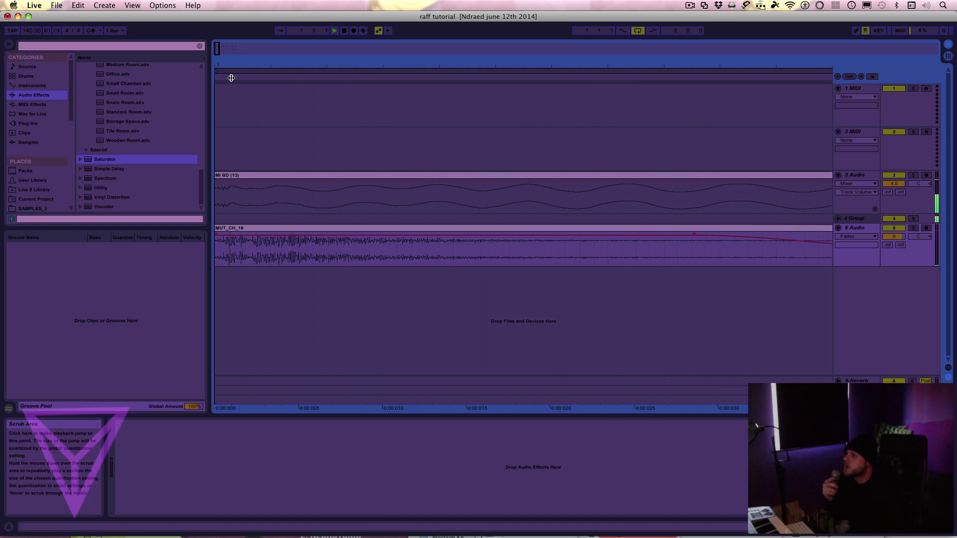
{"action": "left_click_drag", "start_coordinate": [219, 230], "coordinate": [271, 229]}
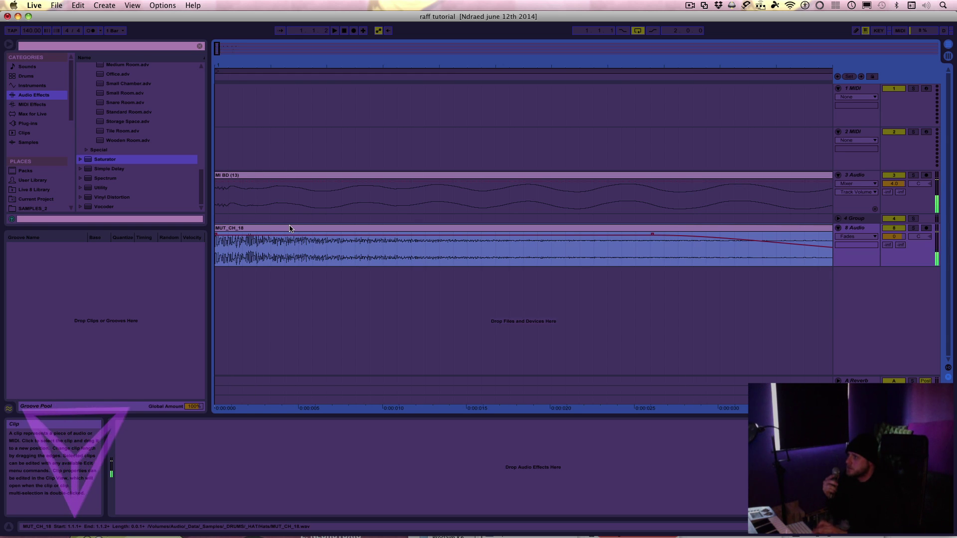
{"action": "left_click_drag", "start_coordinate": [414, 60], "coordinate": [246, 255]}
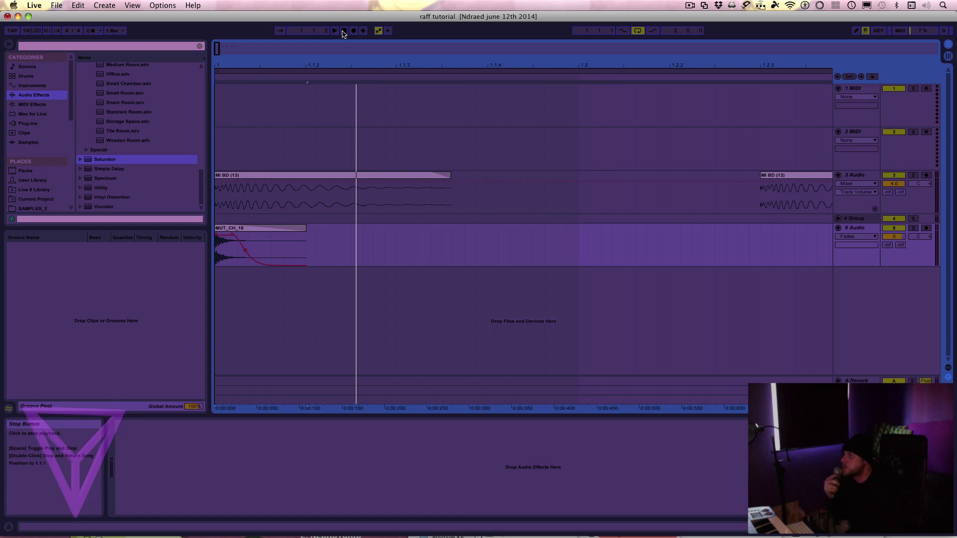
Step: Copy the hi-hat clip onto the first, second and fourth kicks of both bars, and lower the 8 Audio track's volume
{"action": "left_click_drag", "start_coordinate": [474, 63], "coordinate": [236, 64]}
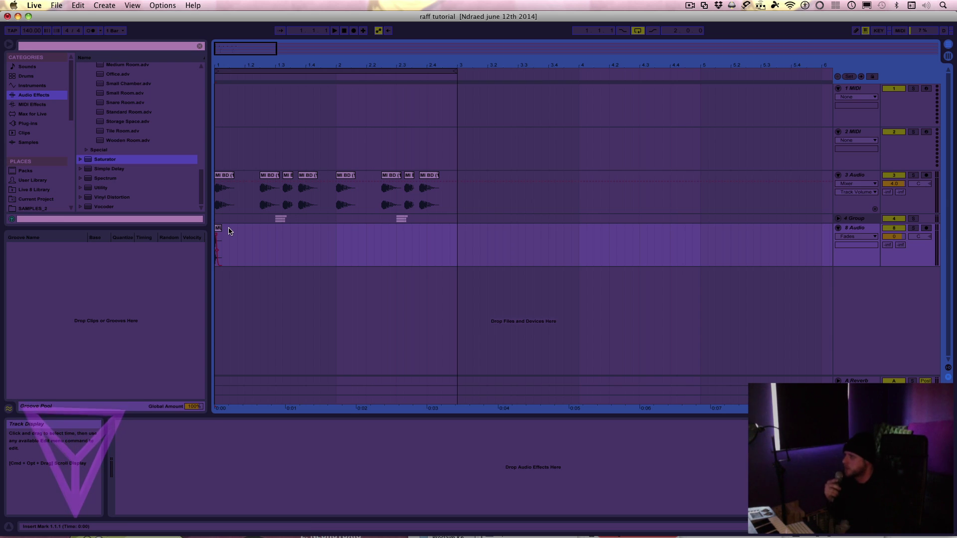
{"action": "left_click_drag", "start_coordinate": [217, 231], "coordinate": [265, 234]}
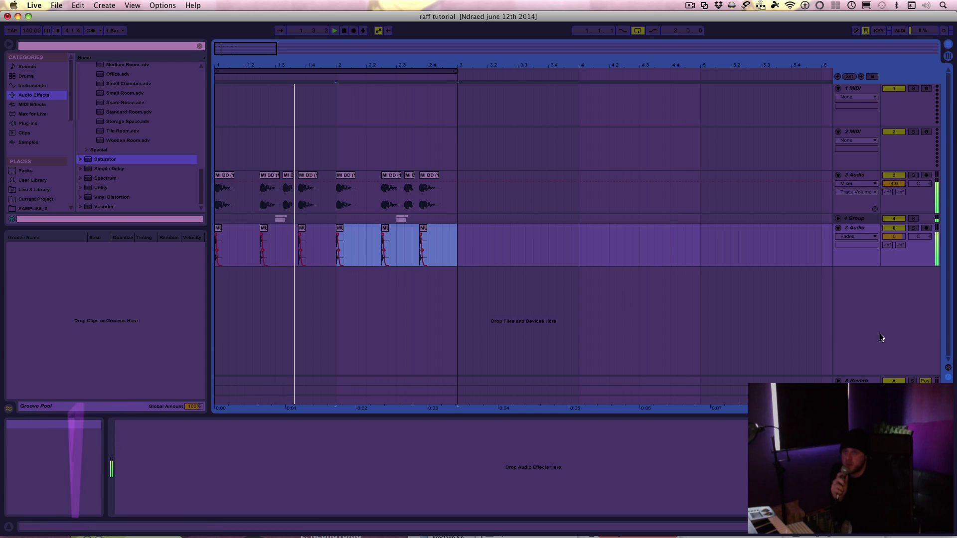
{"action": "left_click", "coordinate": [896, 237]}
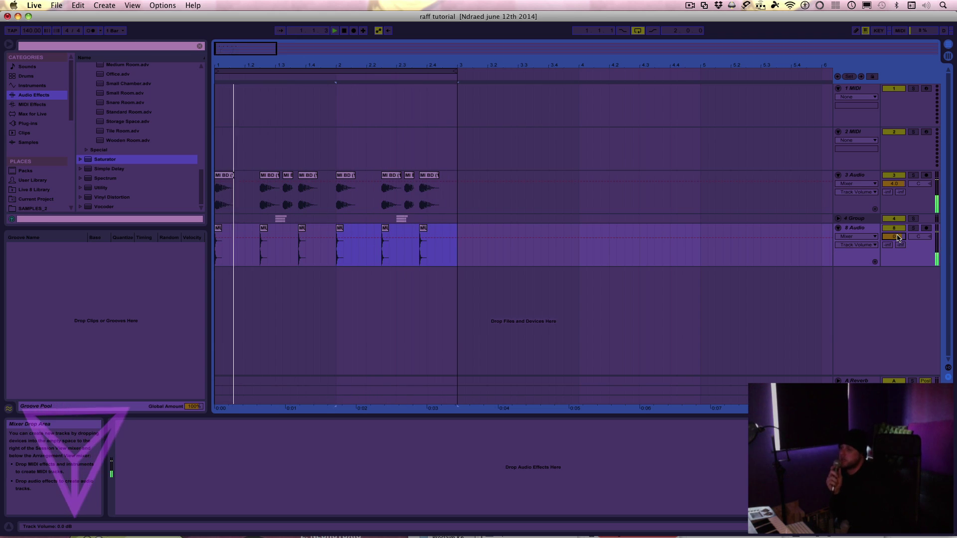
{"action": "scroll", "coordinate": [898, 238], "scroll_direction": "down", "scroll_amount": 4}
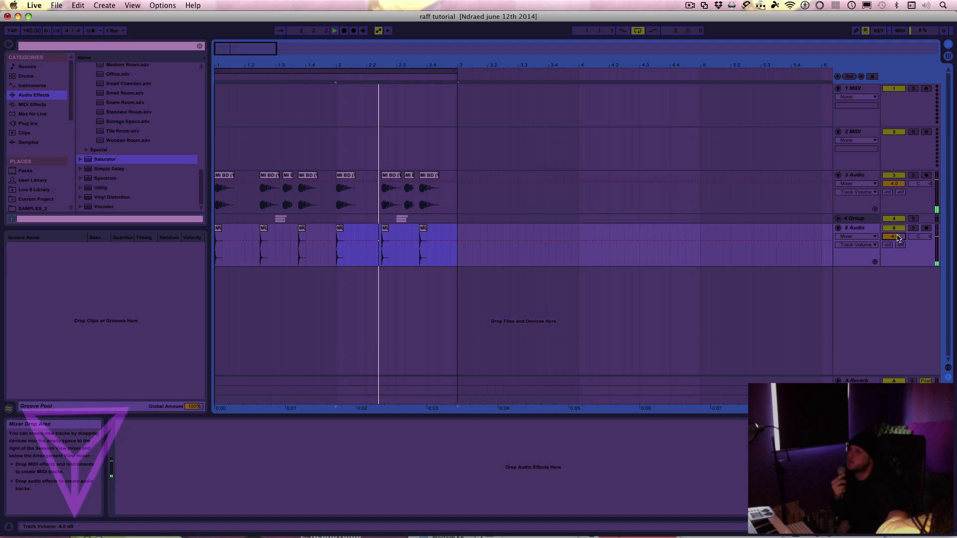
Step: Insert another audio track and place MUT_CH_28.wav from Finder's Hats folder on it at beat 1.2
{"action": "key", "text": "super+t"}
{"action": "key", "text": "space"}
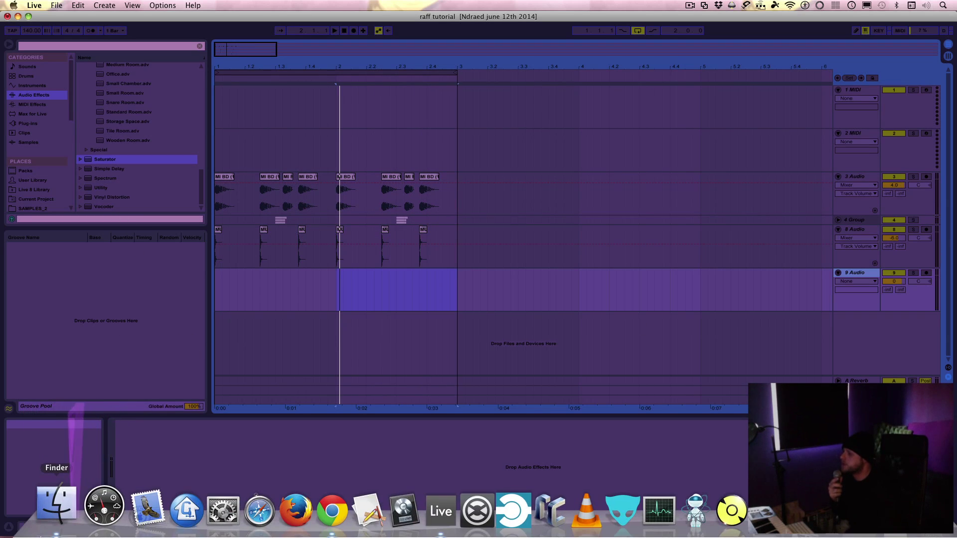
{"action": "left_click", "coordinate": [48, 503]}
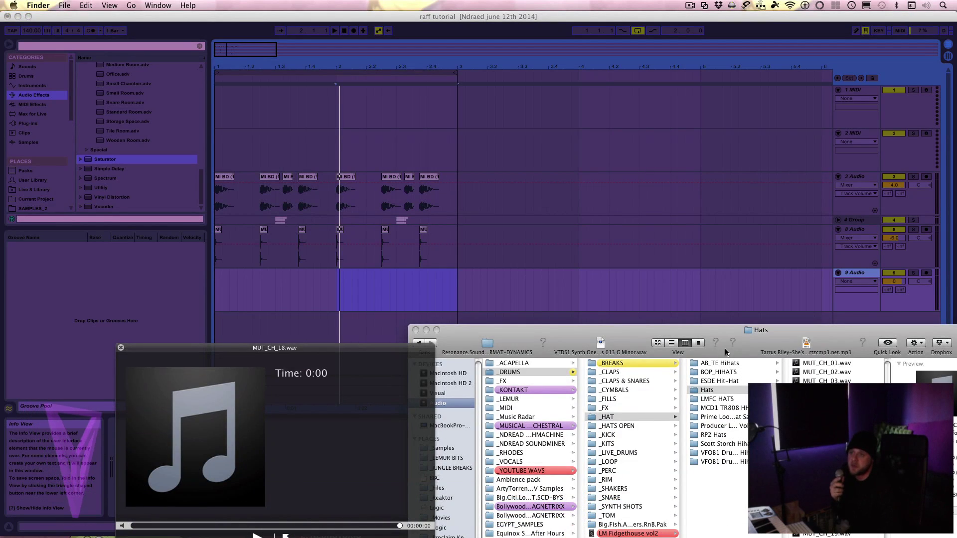
{"action": "left_click_drag", "start_coordinate": [713, 330], "coordinate": [570, 246]}
{"action": "left_click", "coordinate": [688, 532]}
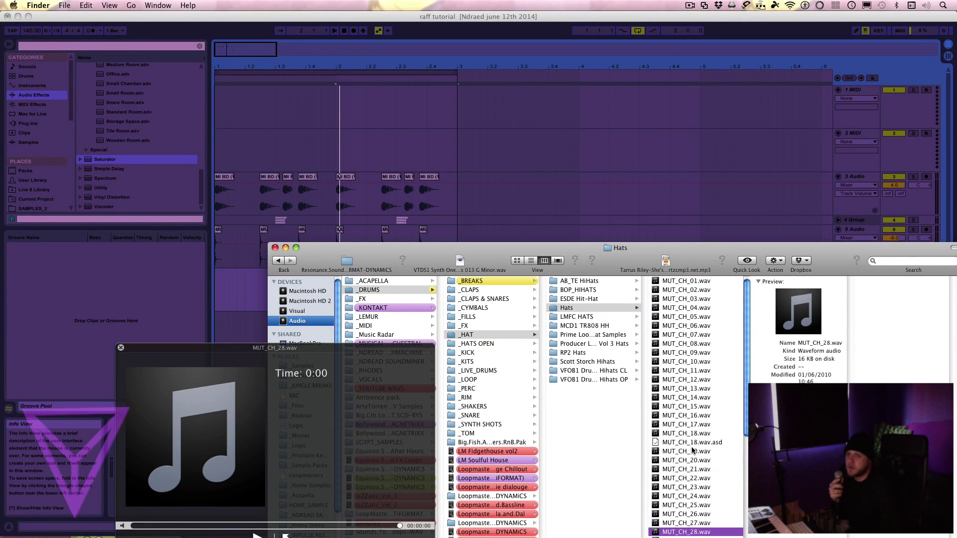
{"action": "mouse_move", "coordinate": [676, 527]}
{"action": "left_mouse_down"}
{"action": "mouse_move", "coordinate": [163, 206]}
{"action": "mouse_move", "coordinate": [248, 284]}
{"action": "left_mouse_up"}
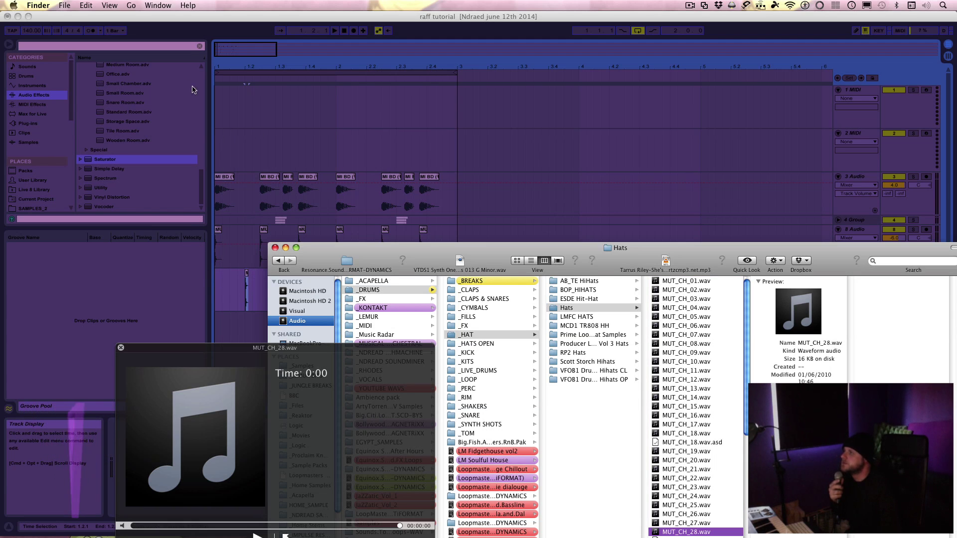
Step: Move the MUT_CH_28 clip on the 9 Audio track to 1.2.4, just before the first snare
{"action": "left_click", "coordinate": [237, 66]}
{"action": "left_click_drag", "start_coordinate": [237, 65], "coordinate": [237, 97]}
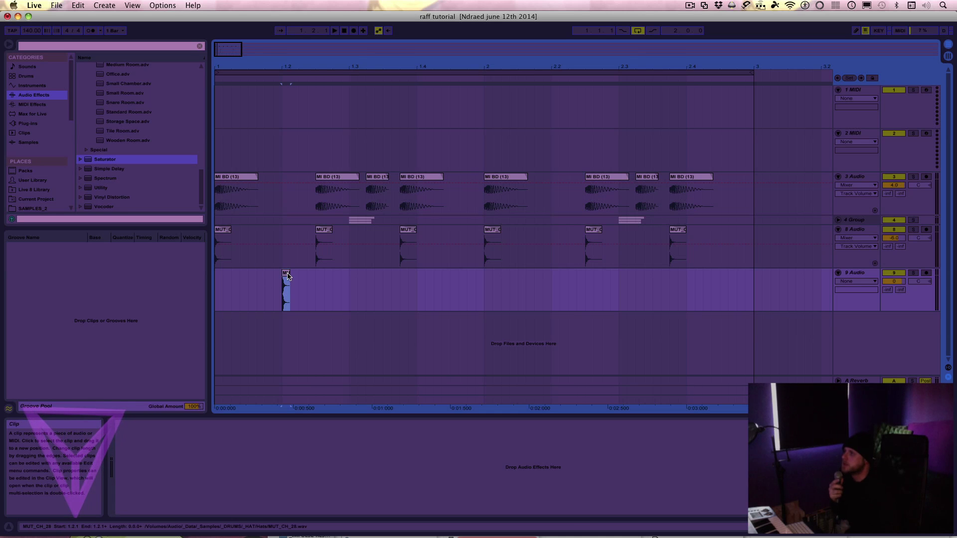
{"action": "left_click_drag", "start_coordinate": [286, 275], "coordinate": [338, 279]}
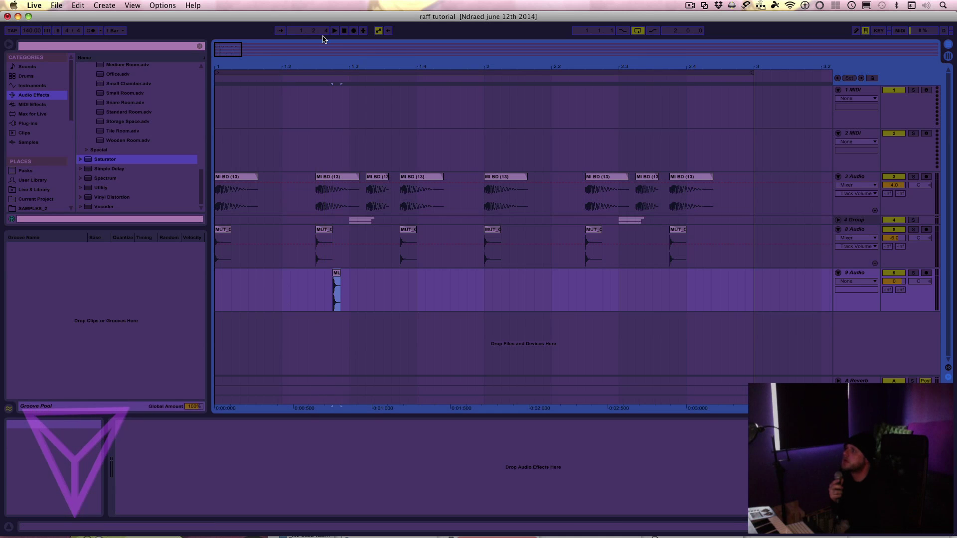
Step: Inspect the MUT_CH_28 clip's attack at 1.2.4, and lower the 9 Audio track's volume to about -22 dB during playback
{"action": "left_click_drag", "start_coordinate": [332, 65], "coordinate": [332, 140]}
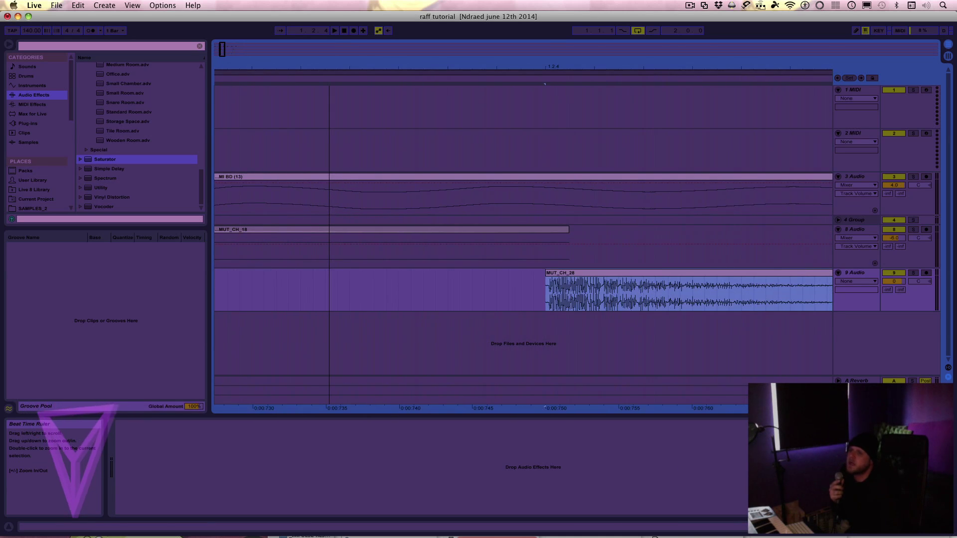
{"action": "mouse_move", "coordinate": [550, 62]}
{"action": "left_mouse_down"}
{"action": "mouse_move", "coordinate": [547, 110]}
{"action": "mouse_move", "coordinate": [545, 55]}
{"action": "left_mouse_up"}
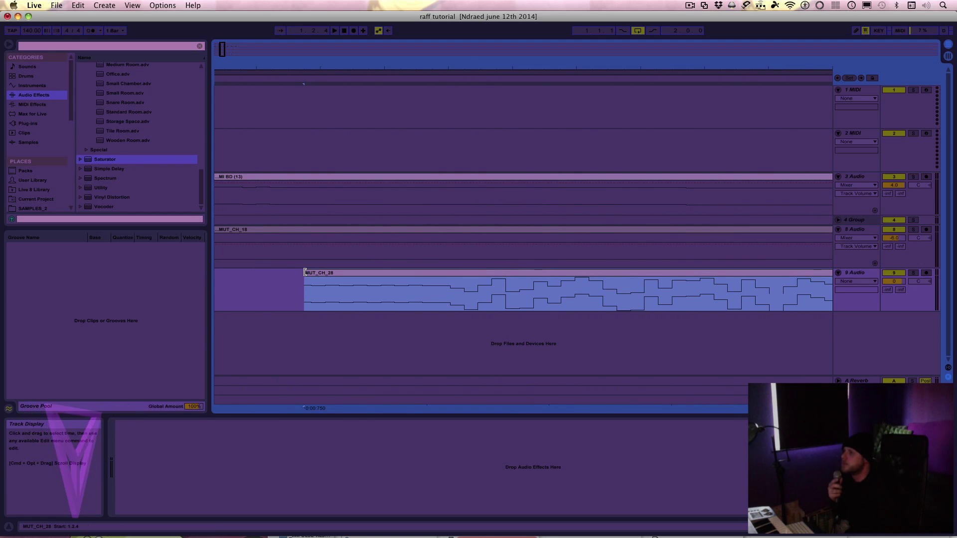
{"action": "left_click_drag", "start_coordinate": [321, 276], "coordinate": [450, 312]}
{"action": "left_click_drag", "start_coordinate": [445, 69], "coordinate": [462, 113]}
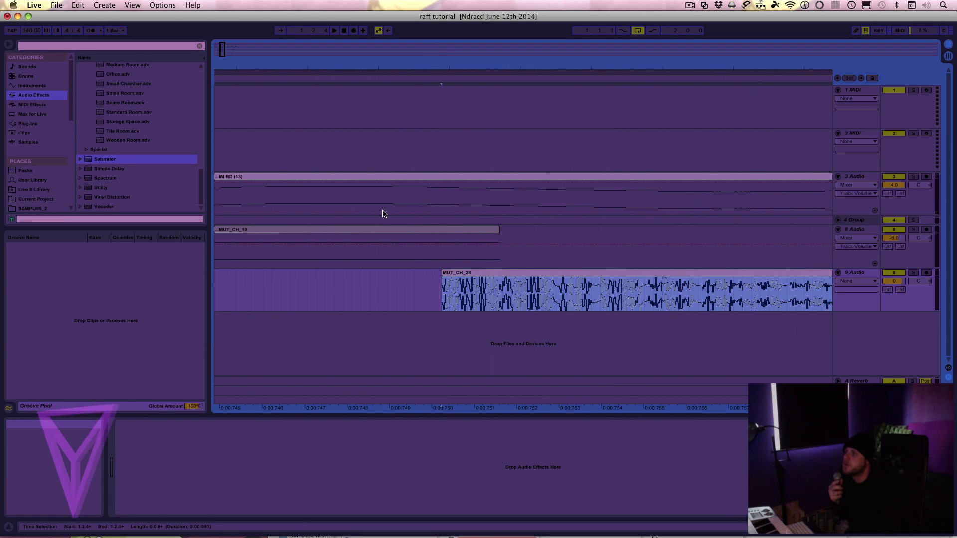
{"action": "left_click_drag", "start_coordinate": [444, 69], "coordinate": [350, 67]}
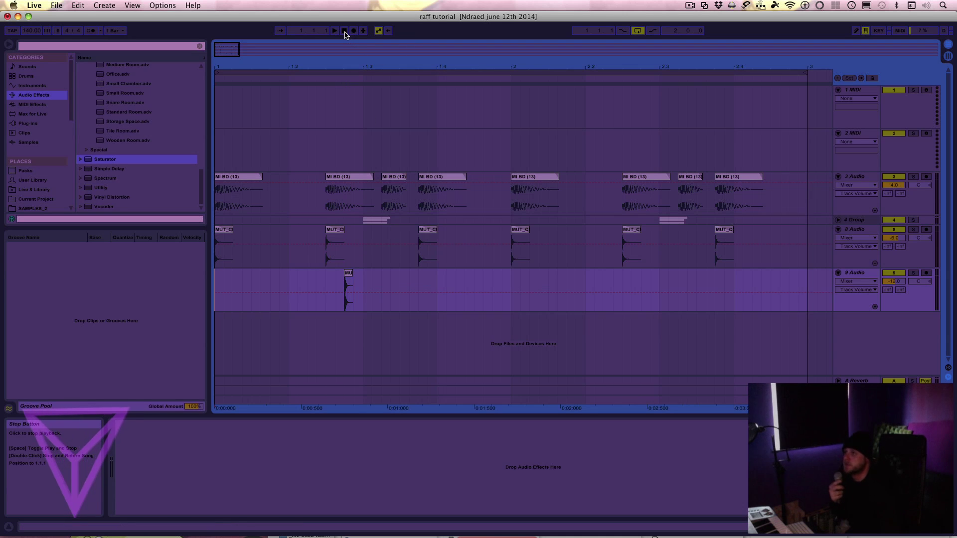
{"action": "key", "text": "space"}
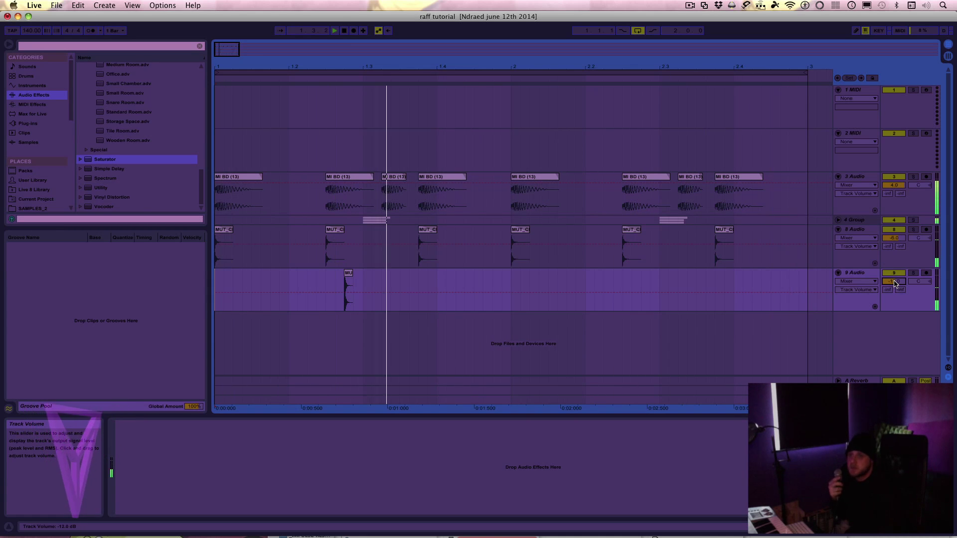
{"action": "left_click_drag", "start_coordinate": [894, 281], "coordinate": [895, 284]}
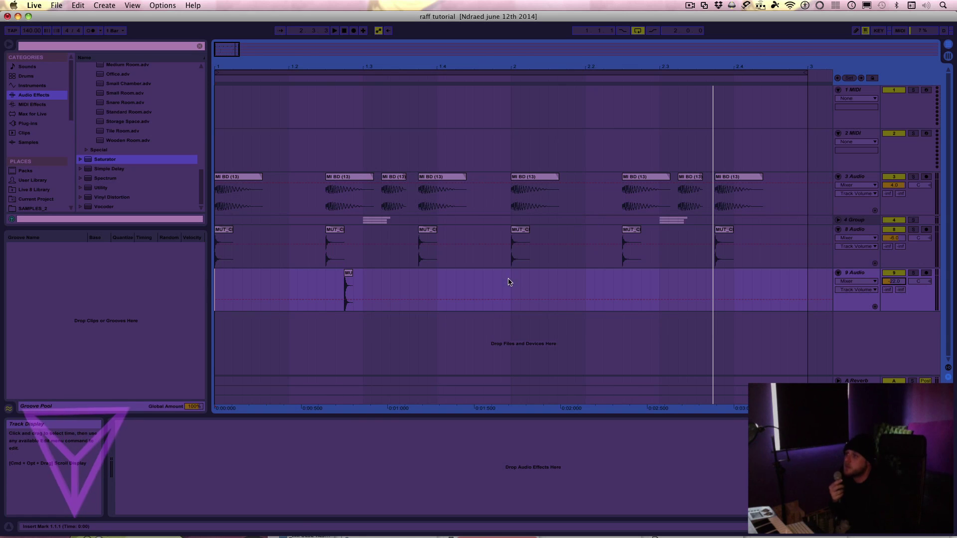
Step: Duplicate the whole first bar of the 9 Audio track into bar 2 and play the loop from the start
{"action": "left_click_drag", "start_coordinate": [510, 282], "coordinate": [177, 307]}
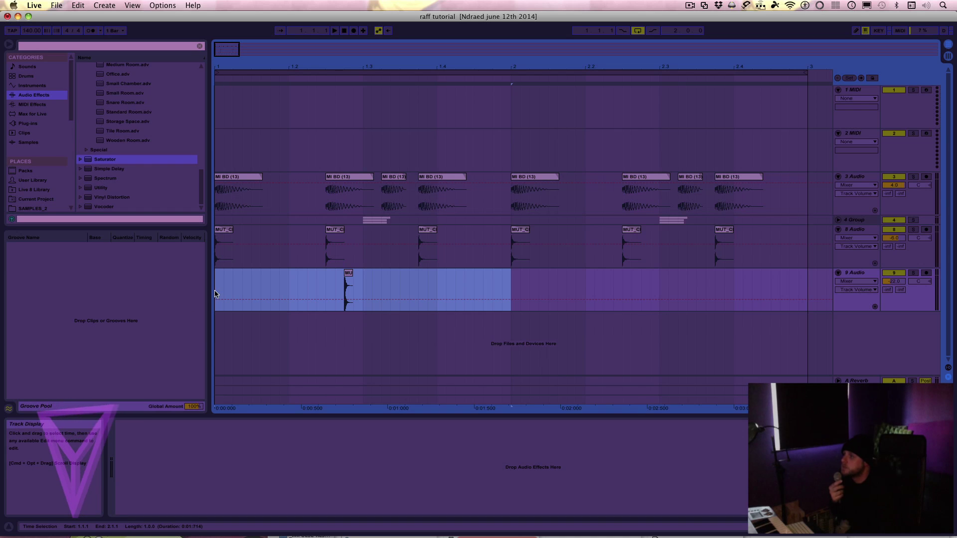
{"action": "key", "text": "super+d"}
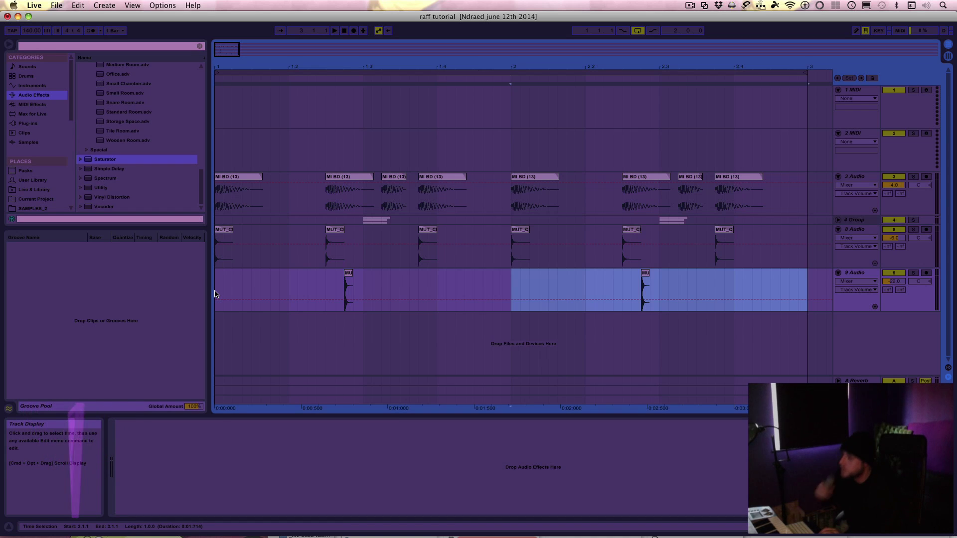
{"action": "left_click", "coordinate": [344, 32]}
{"action": "key", "text": "space"}
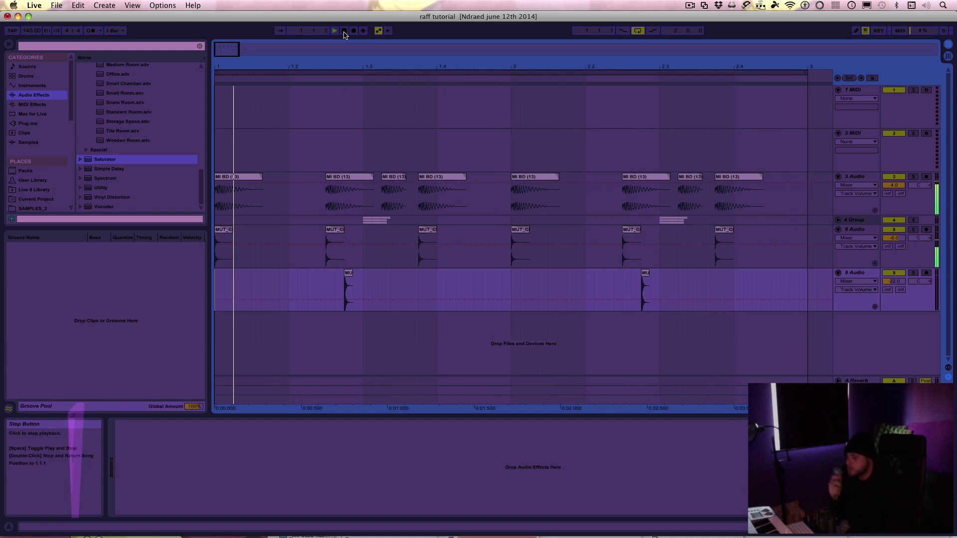
{"action": "left_click", "coordinate": [344, 31]}
Step: Insert a new audio track directly below the 9 Audio track
{"action": "left_click", "coordinate": [857, 273]}
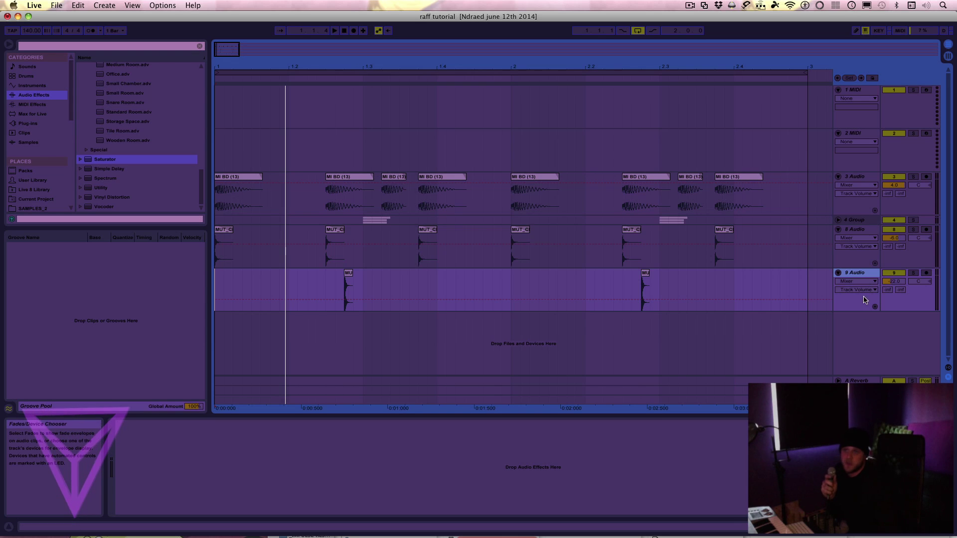
{"action": "right_click", "coordinate": [864, 327]}
{"action": "left_click", "coordinate": [866, 327]}
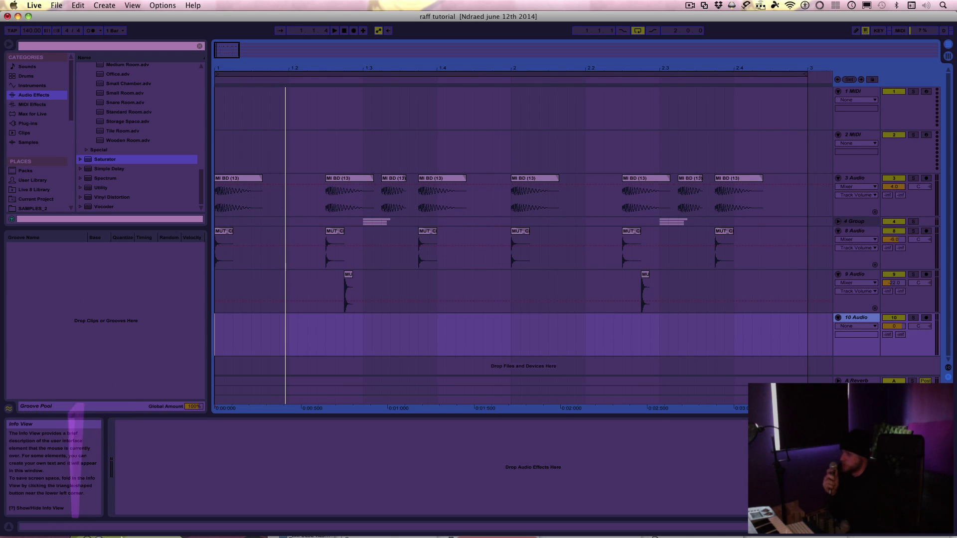
Step: Switch to Finder's Hats folder and audition the hi-hat samples from MUT_CH_29.wav through MUT_CH_38.wav
{"action": "mouse_move", "coordinate": [89, 528]}
{"action": "left_click", "coordinate": [59, 507]}
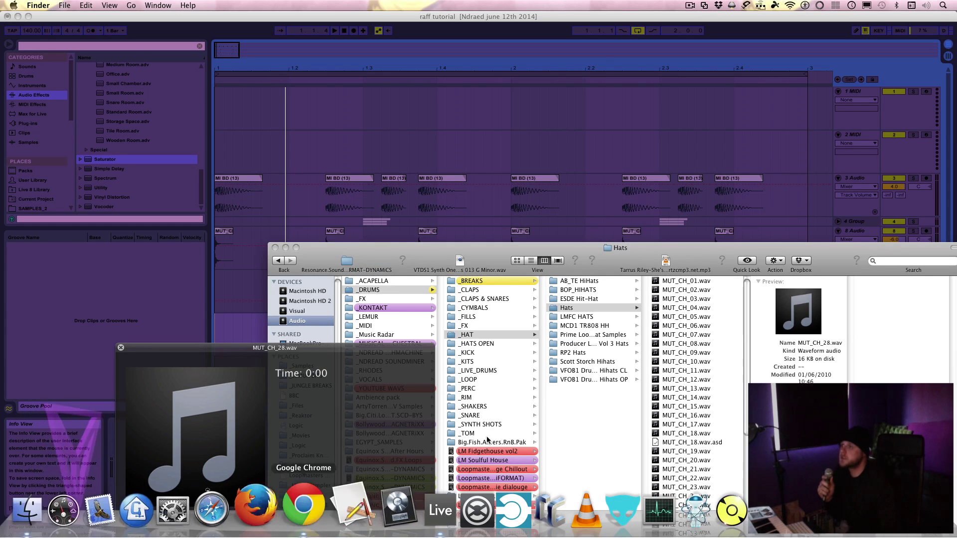
{"action": "scroll", "coordinate": [718, 449], "scroll_direction": "down", "scroll_amount": 3}
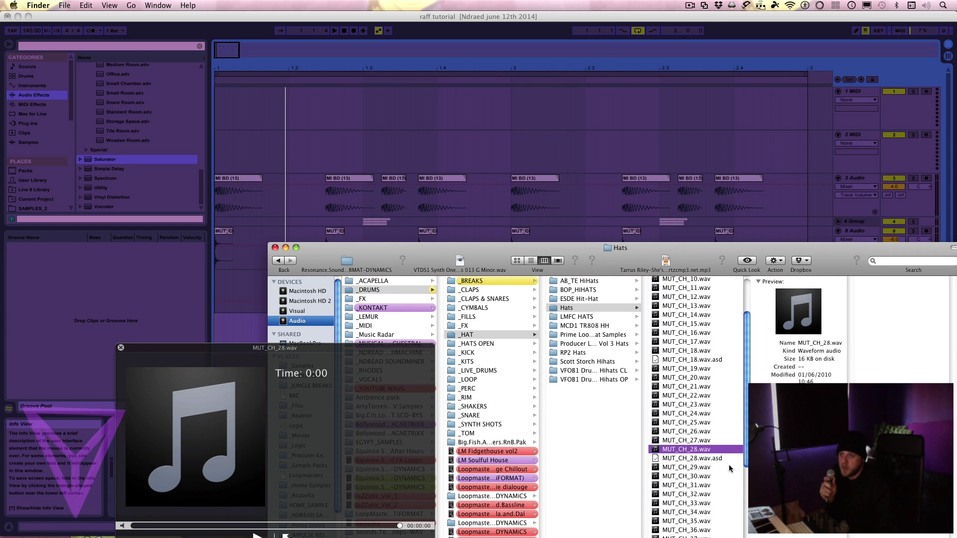
{"action": "left_click", "coordinate": [702, 469]}
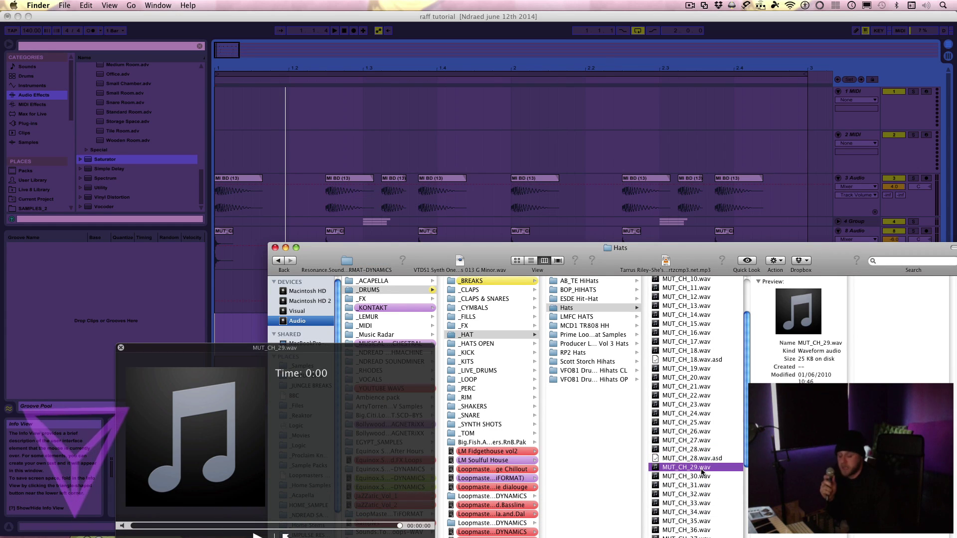
{"action": "key", "text": "Down"}
{"action": "key", "text": "Down"}
{"action": "key", "text": "Down"}
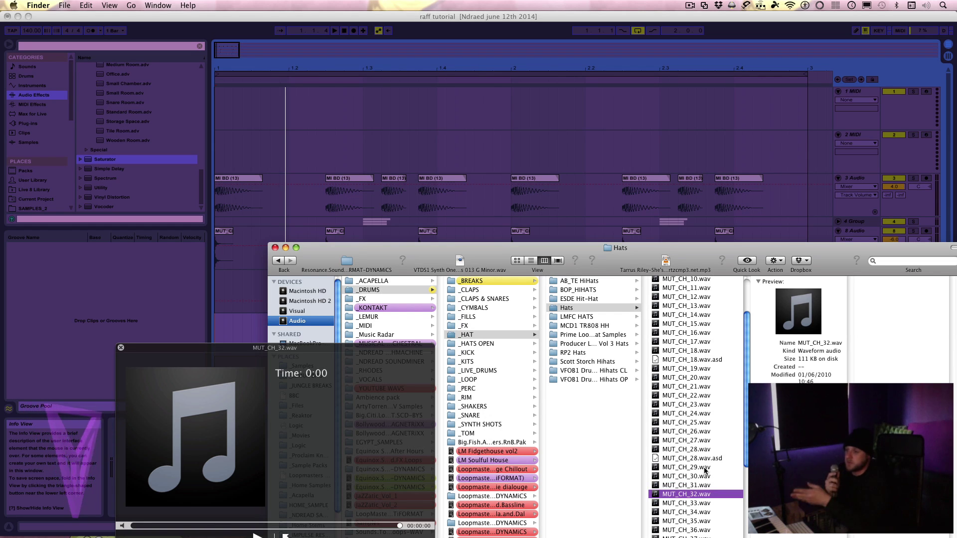
{"action": "key", "text": "Down"}
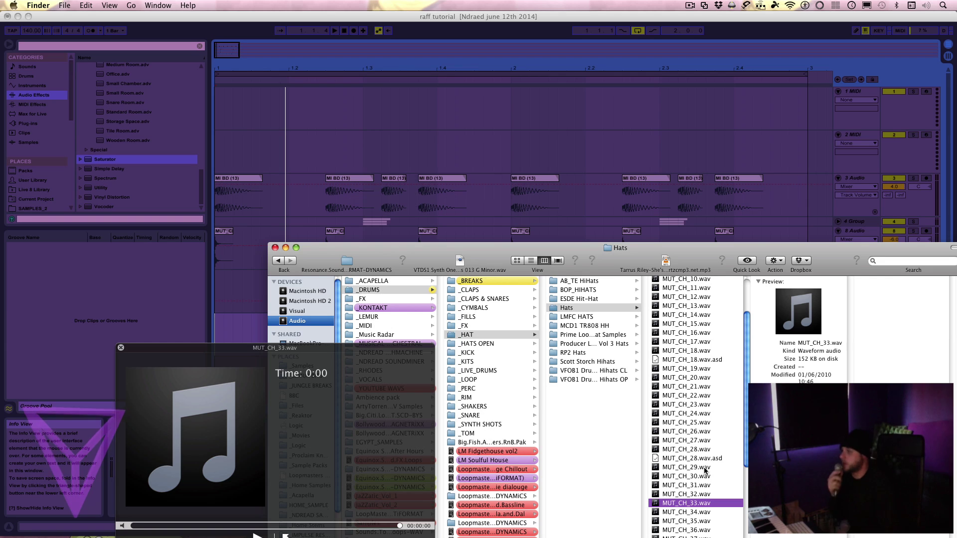
{"action": "key", "text": "Down"}
{"action": "key", "text": "Down"}
{"action": "key", "text": "Down"}
{"action": "key", "text": "Down"}
{"action": "key", "text": "Down"}
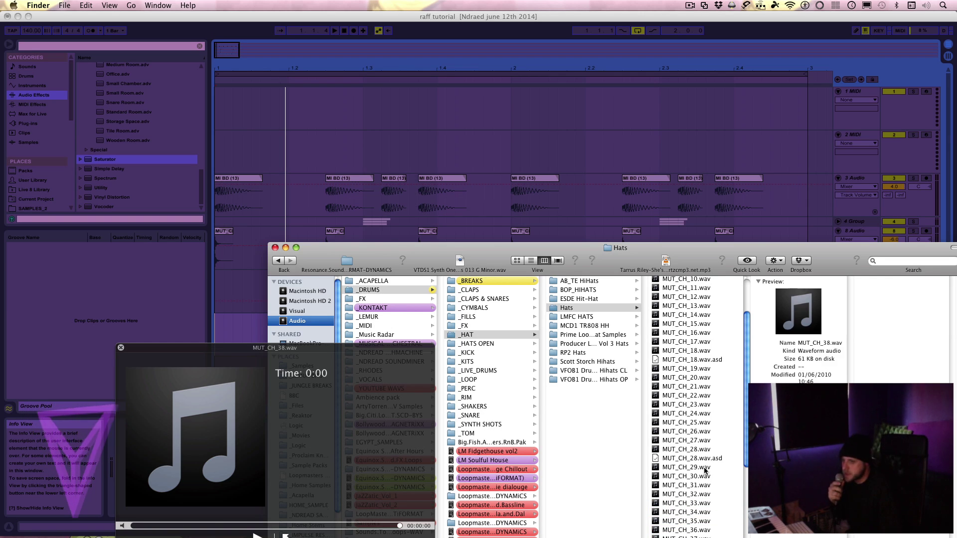
Step: Continue auditioning hi-hat samples from MUT_CH_39.wav onward and settle on MUT_CH_46.wav
{"action": "left_click_drag", "start_coordinate": [686, 244], "coordinate": [641, 167]}
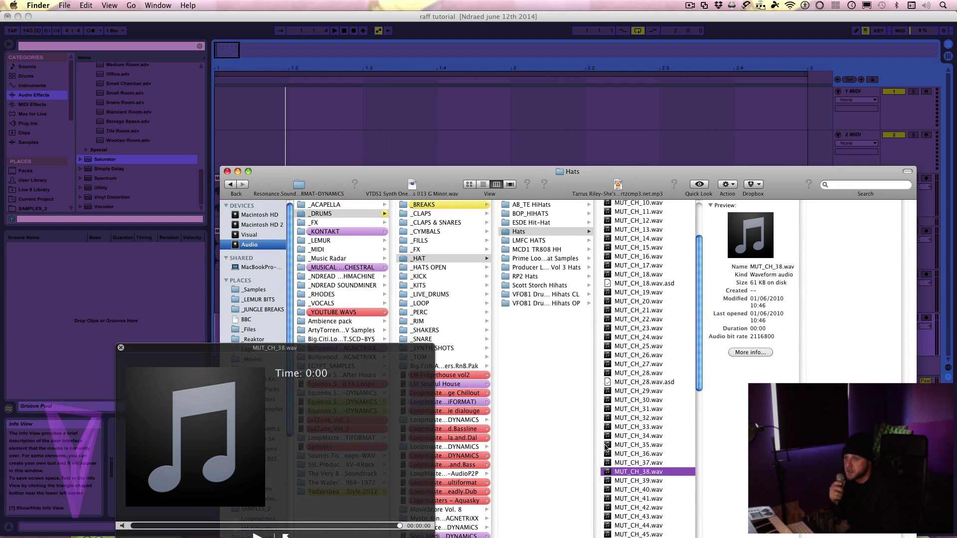
{"action": "left_click", "coordinate": [627, 481]}
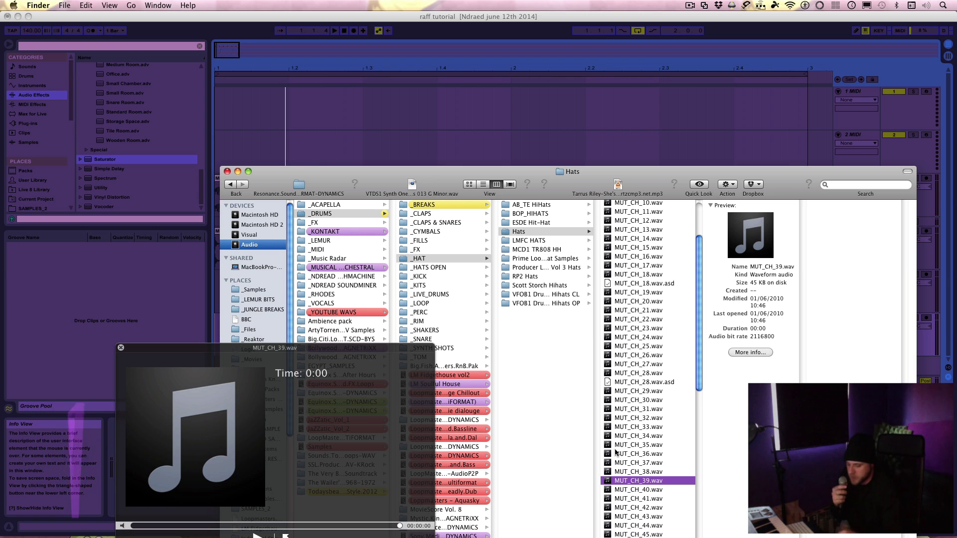
{"action": "key", "text": "Down"}
{"action": "key", "text": "Down"}
{"action": "key", "text": "Down"}
{"action": "key", "text": "Down"}
{"action": "key", "text": "Down"}
{"action": "key", "text": "Down"}
{"action": "key", "text": "Down"}
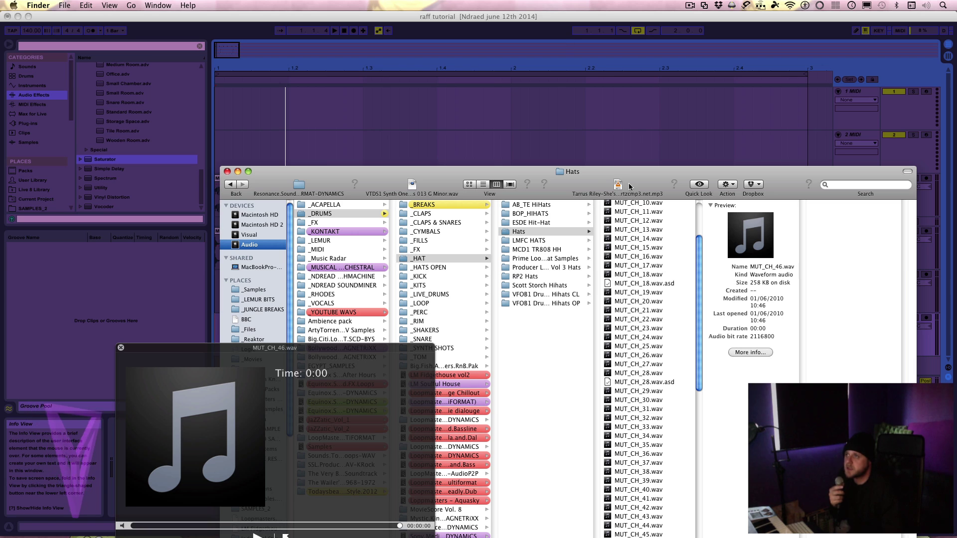
Step: Place MUT_CH_46.wav at the start of bar 1 on the 10 Audio track, and add FF Pro-Q to that track
{"action": "left_click_drag", "start_coordinate": [602, 177], "coordinate": [793, 75]}
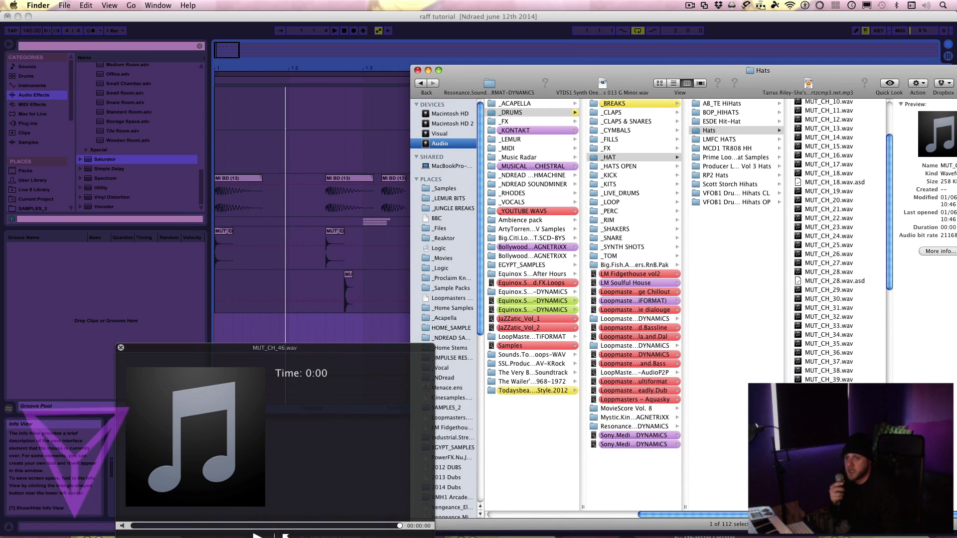
{"action": "left_click_drag", "start_coordinate": [521, 359], "coordinate": [218, 333]}
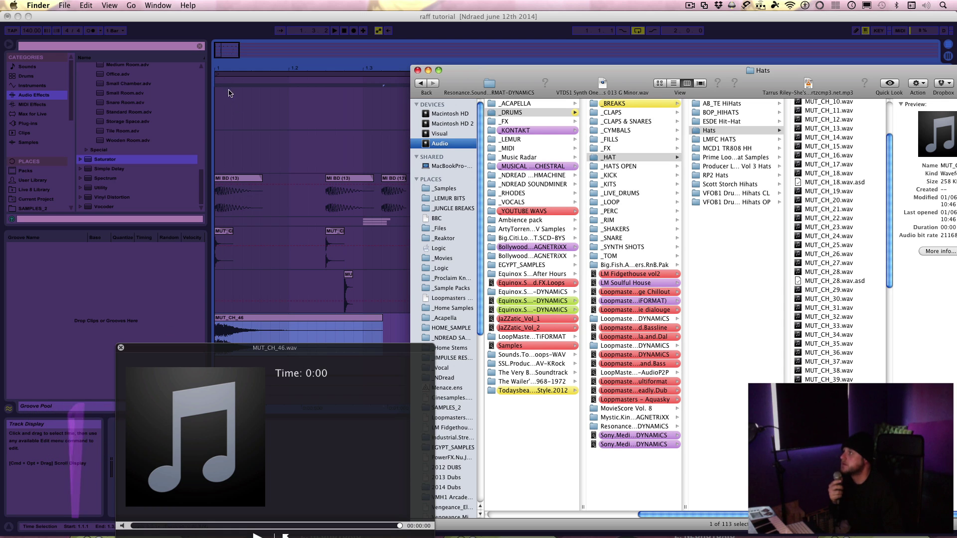
{"action": "left_click", "coordinate": [222, 74]}
{"action": "left_click_drag", "start_coordinate": [222, 74], "coordinate": [234, 91]}
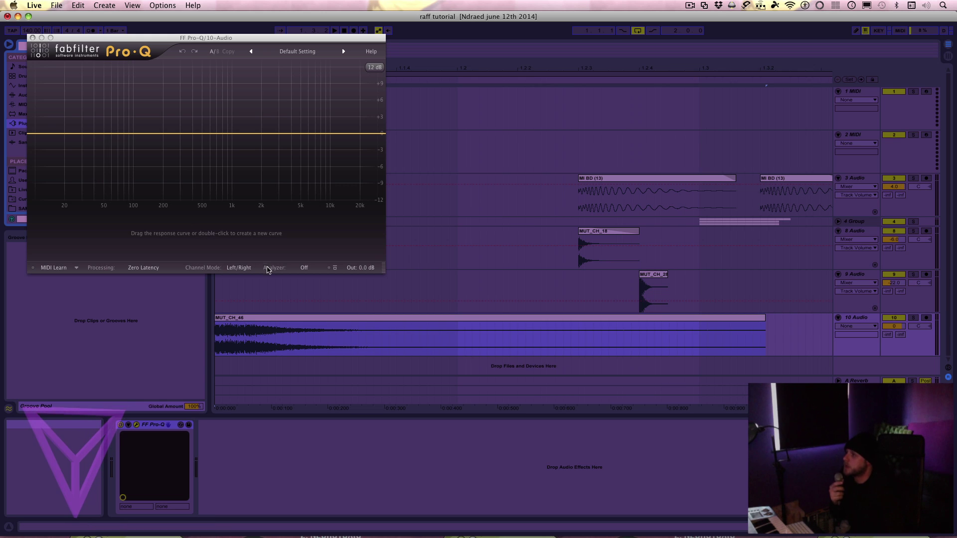
Step: Set Pro-Q's analyzer to Post-EQ and play the loop to view the hi-hat's spectrum
{"action": "left_click", "coordinate": [268, 270]}
{"action": "left_click", "coordinate": [296, 271]}
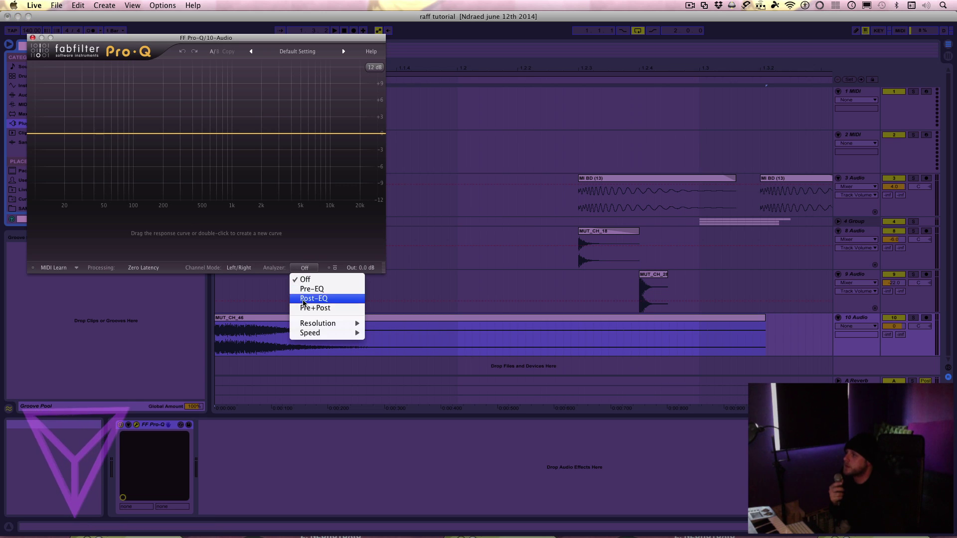
{"action": "left_click", "coordinate": [305, 297]}
{"action": "key", "text": "space"}
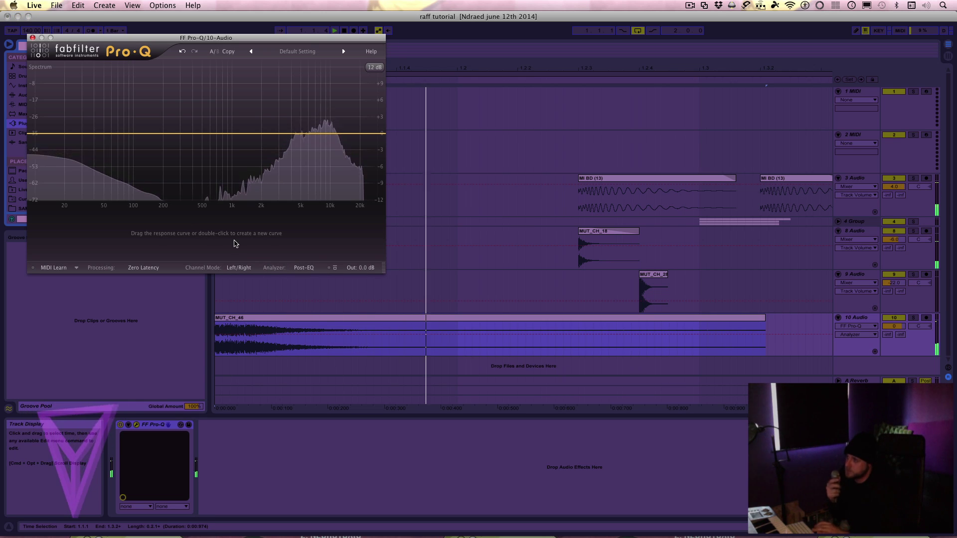
Step: Add a low shelf band at about 3.6 kHz with -30 dB gain and a Q of 1.333, checking it during playback
{"action": "left_click_drag", "start_coordinate": [35, 135], "coordinate": [259, 453]}
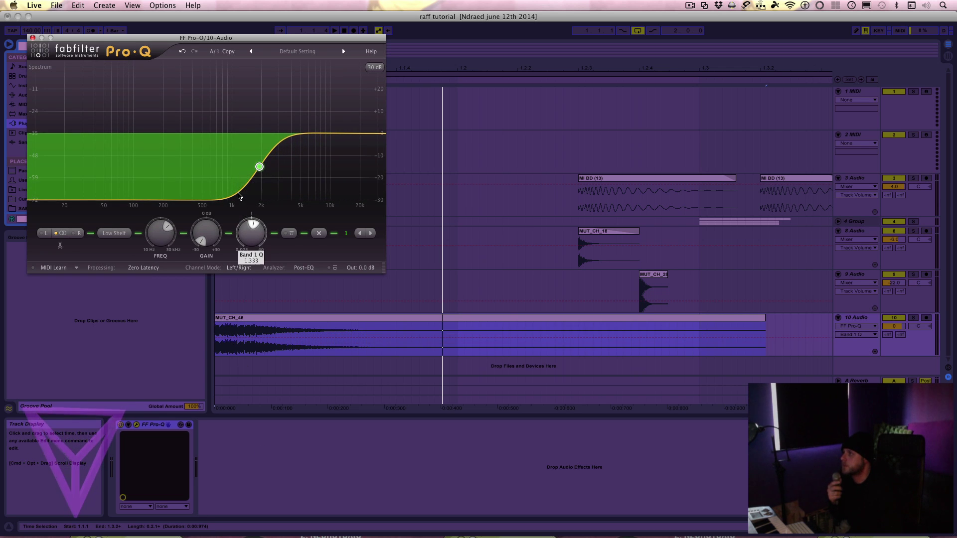
{"action": "left_click_drag", "start_coordinate": [247, 214], "coordinate": [240, 198]}
{"action": "key", "text": "space"}
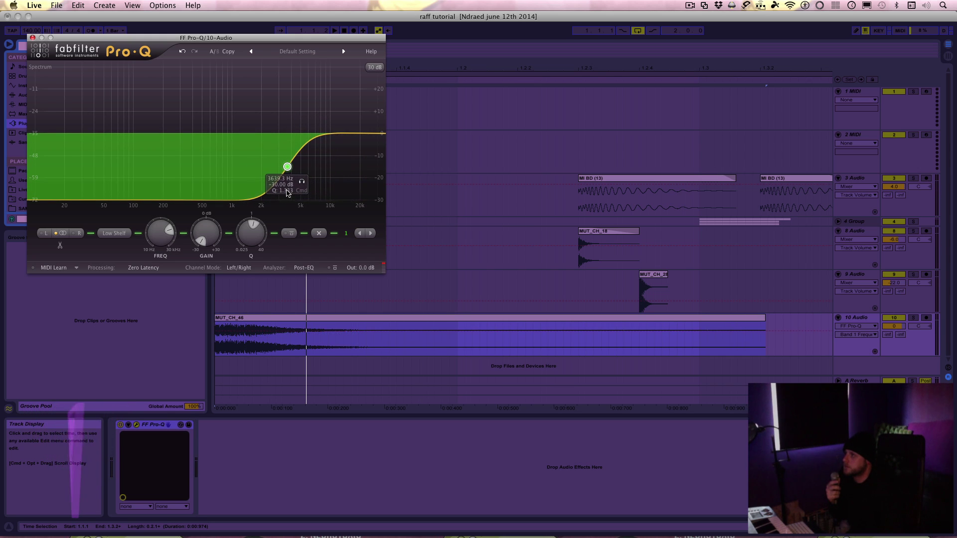
{"action": "key", "text": "space"}
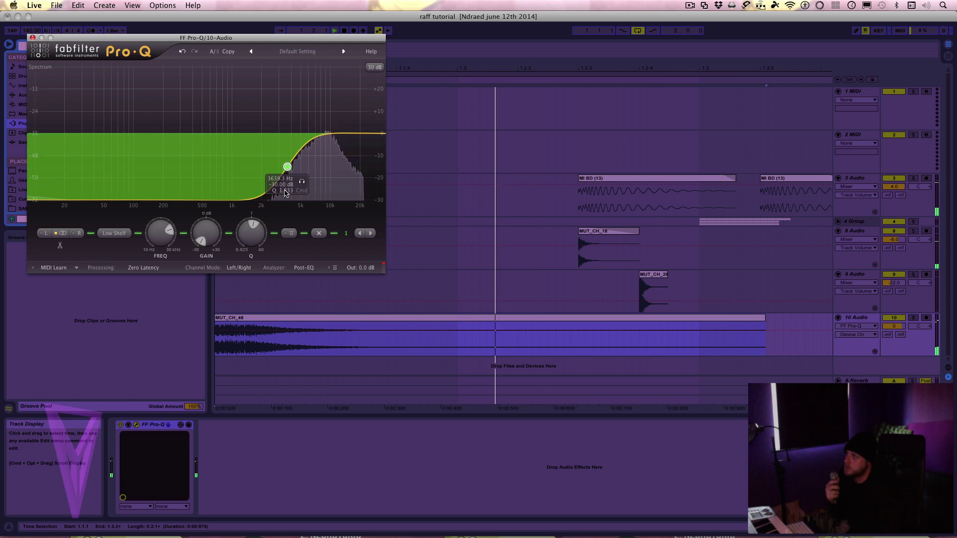
Step: Add a second band as a Bell at about 9 kHz with roughly -11 dB gain, and narrow its Q
{"action": "double_click", "coordinate": [329, 136]}
{"action": "left_click_drag", "start_coordinate": [329, 136], "coordinate": [327, 155]}
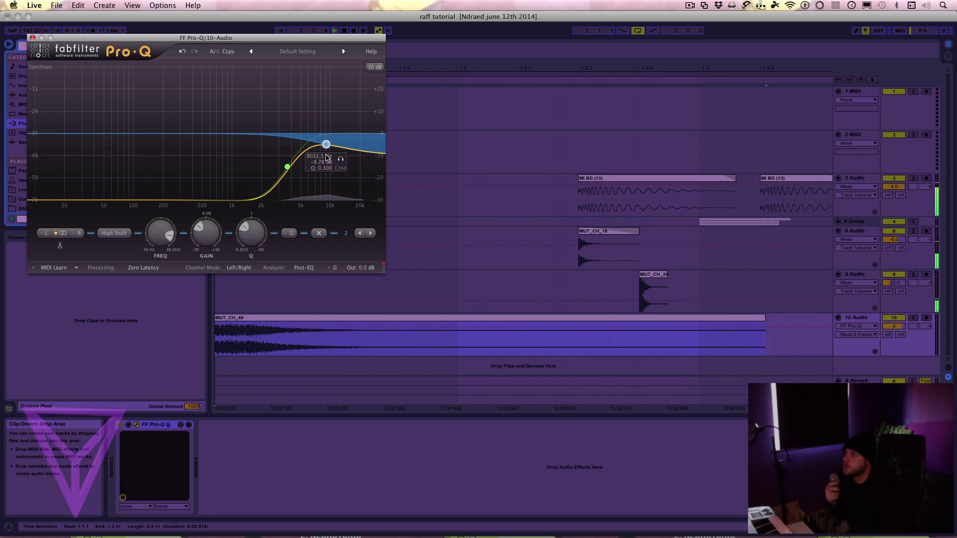
{"action": "left_click", "coordinate": [120, 232]}
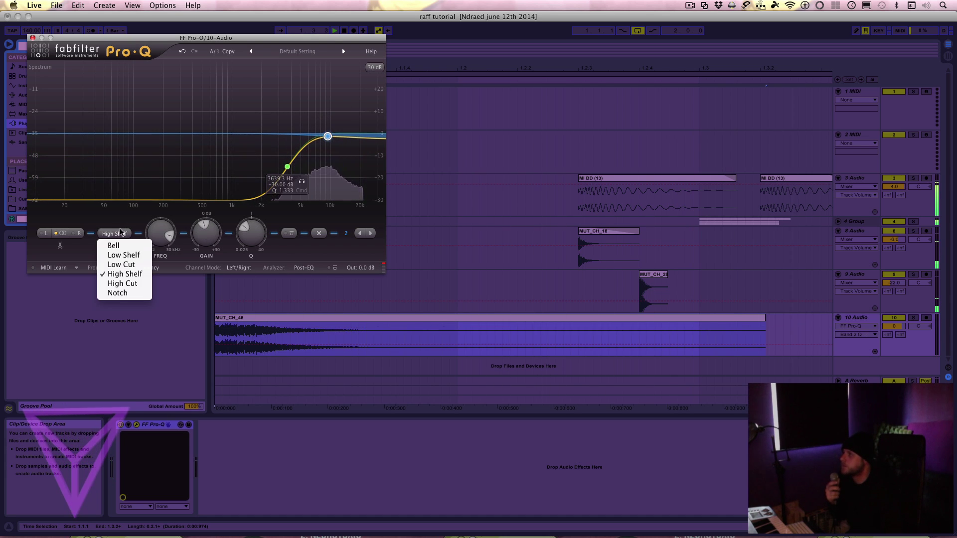
{"action": "left_click", "coordinate": [116, 246]}
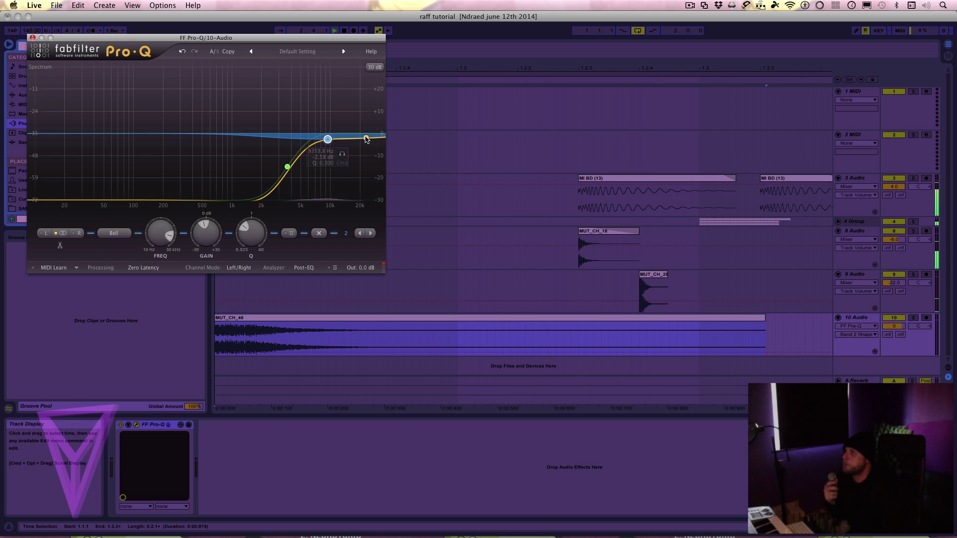
{"action": "left_click_drag", "start_coordinate": [327, 142], "coordinate": [325, 165]}
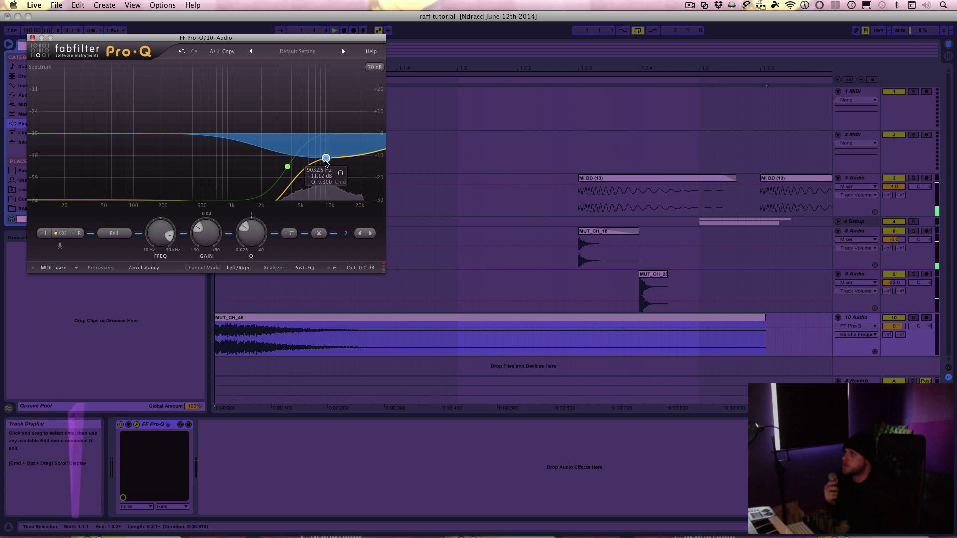
{"action": "mouse_move", "coordinate": [253, 235]}
{"action": "left_mouse_down"}
{"action": "mouse_move", "coordinate": [236, 196]}
{"action": "mouse_move", "coordinate": [249, 231]}
{"action": "left_mouse_up"}
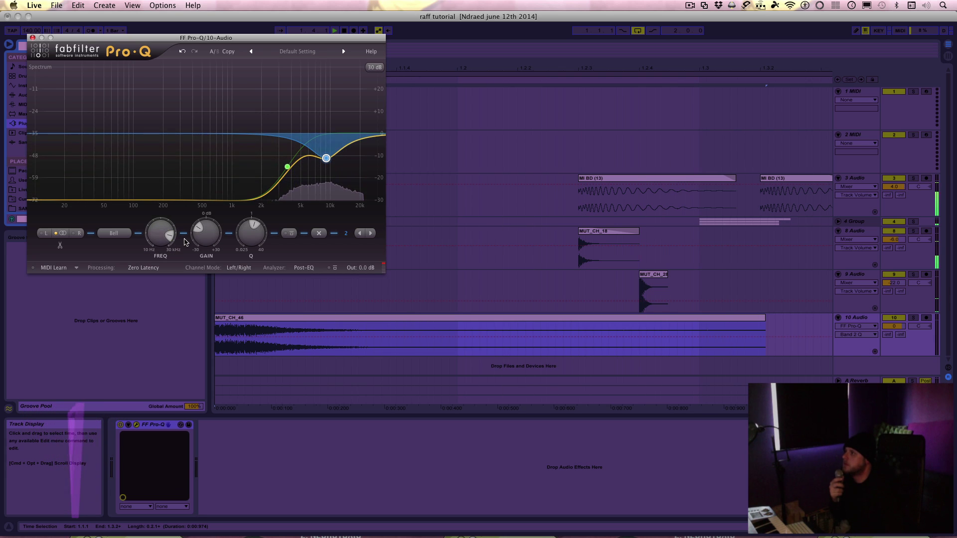
Step: Close the Pro-Q window and shorten the MUT_CH_46 clip so it ends at 1.1.3
{"action": "left_click", "coordinate": [33, 39]}
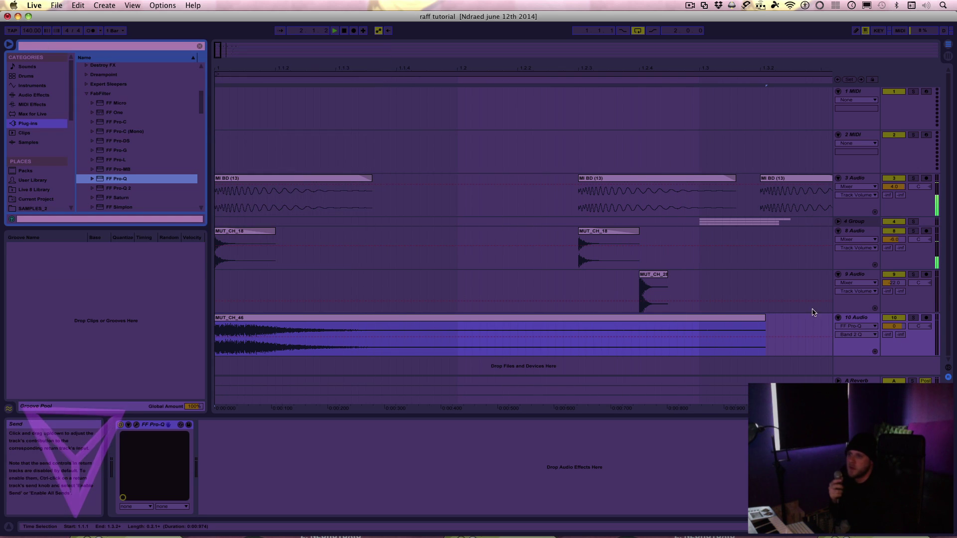
{"action": "left_click_drag", "start_coordinate": [764, 315], "coordinate": [327, 341]}
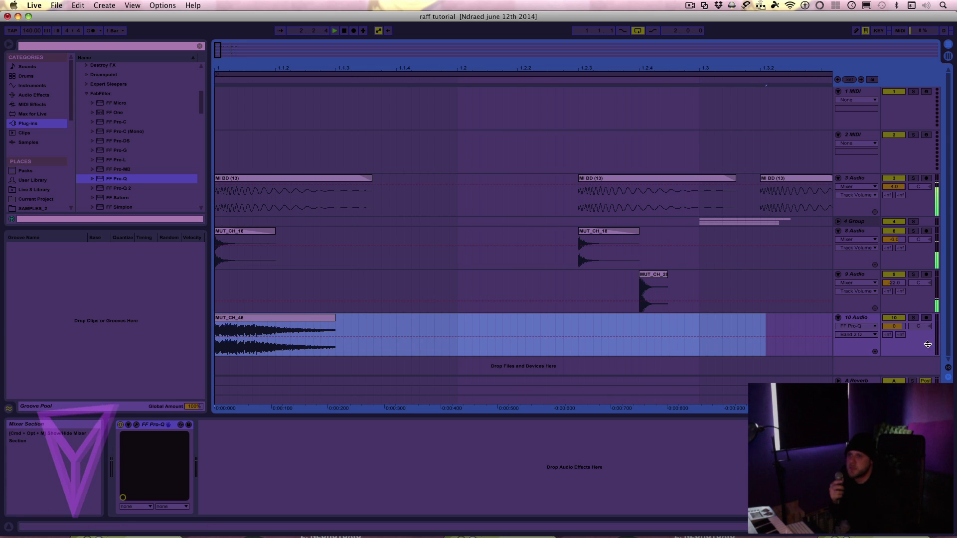
Step: Show the fades on track 10 and add a short fade-out to the end of the MUT_CH_46 clip
{"action": "left_click", "coordinate": [877, 326]}
{"action": "left_click", "coordinate": [857, 342]}
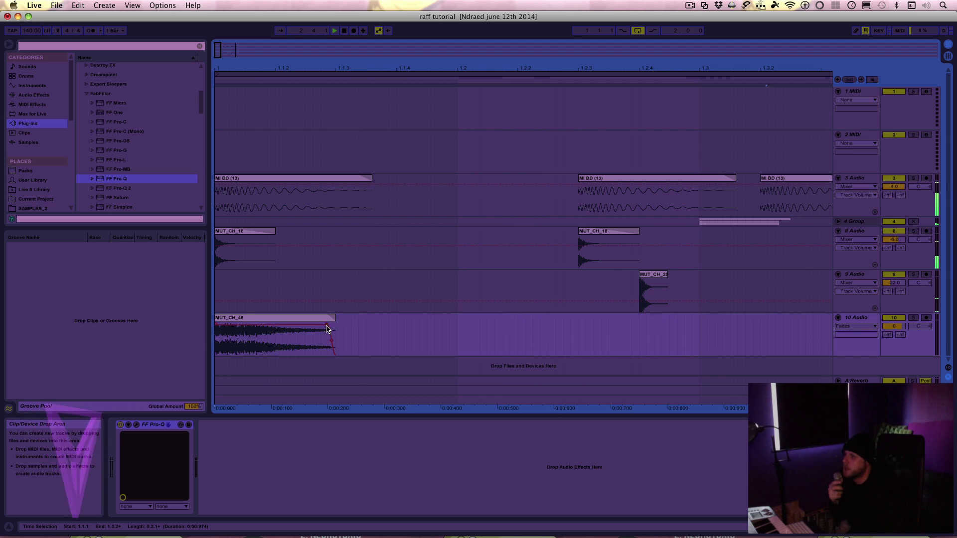
{"action": "left_click_drag", "start_coordinate": [331, 345], "coordinate": [329, 349]}
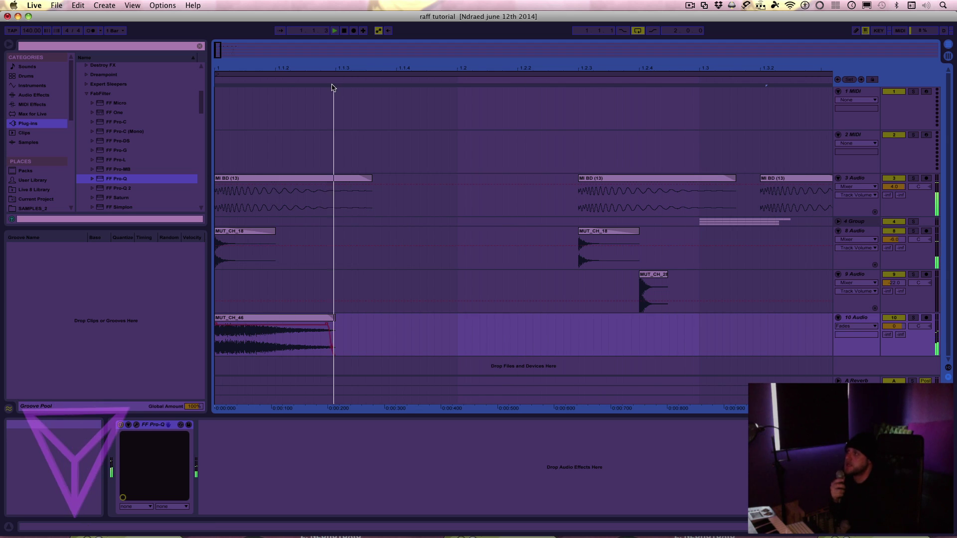
Step: Move the MUT_CH_46 clip to 1.3.2, shorten it to a sixteenth note, and shape its fade-in and fade-out
{"action": "left_click_drag", "start_coordinate": [339, 66], "coordinate": [264, 76]}
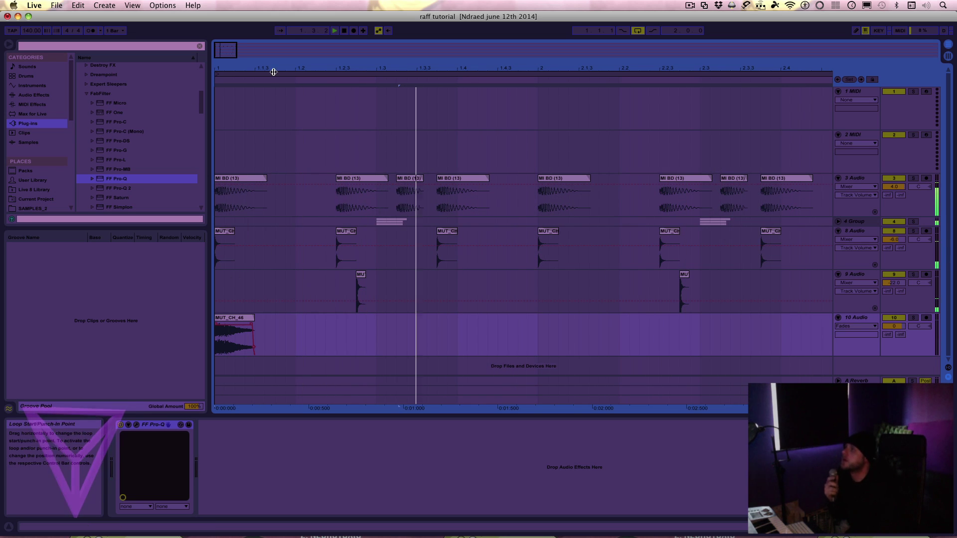
{"action": "left_click_drag", "start_coordinate": [245, 62], "coordinate": [246, 65]}
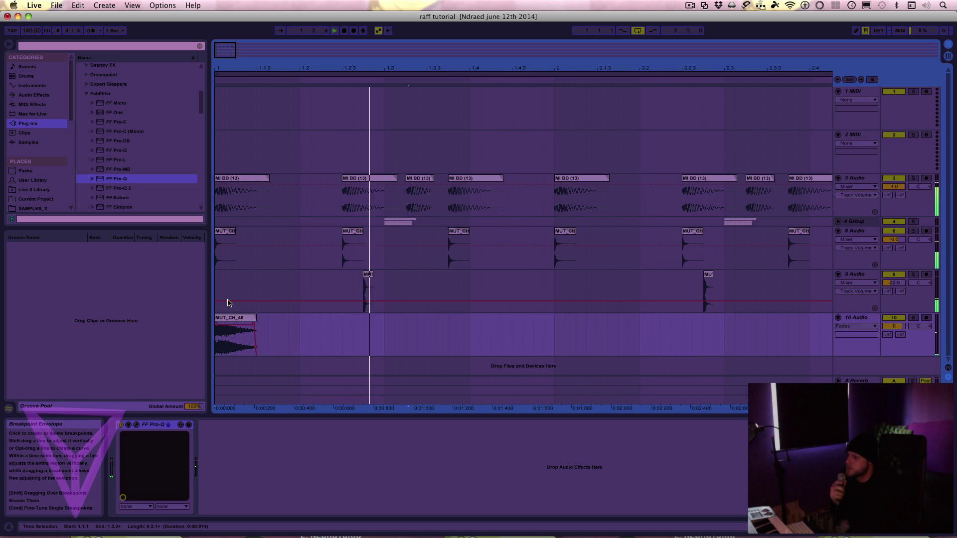
{"action": "left_click_drag", "start_coordinate": [238, 319], "coordinate": [320, 323]}
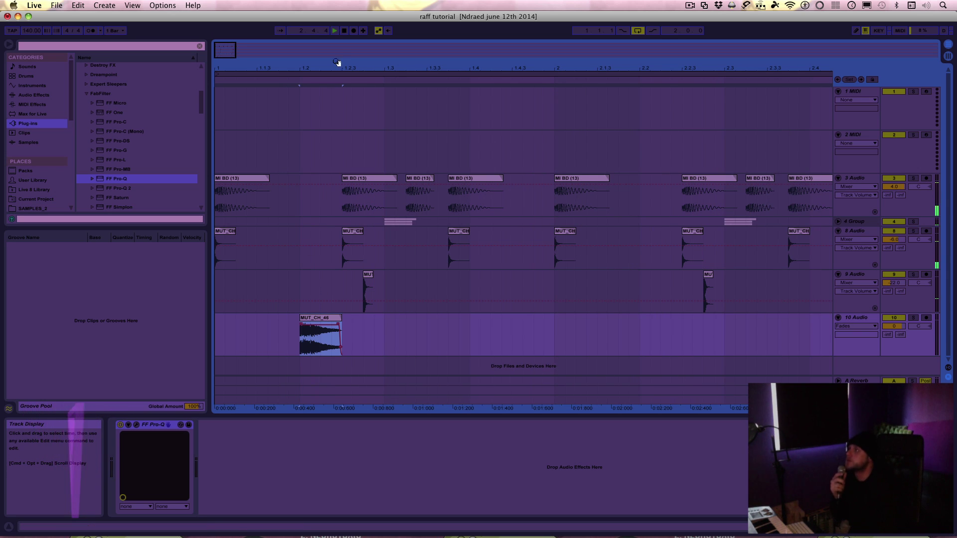
{"action": "left_click_drag", "start_coordinate": [339, 318], "coordinate": [326, 325]}
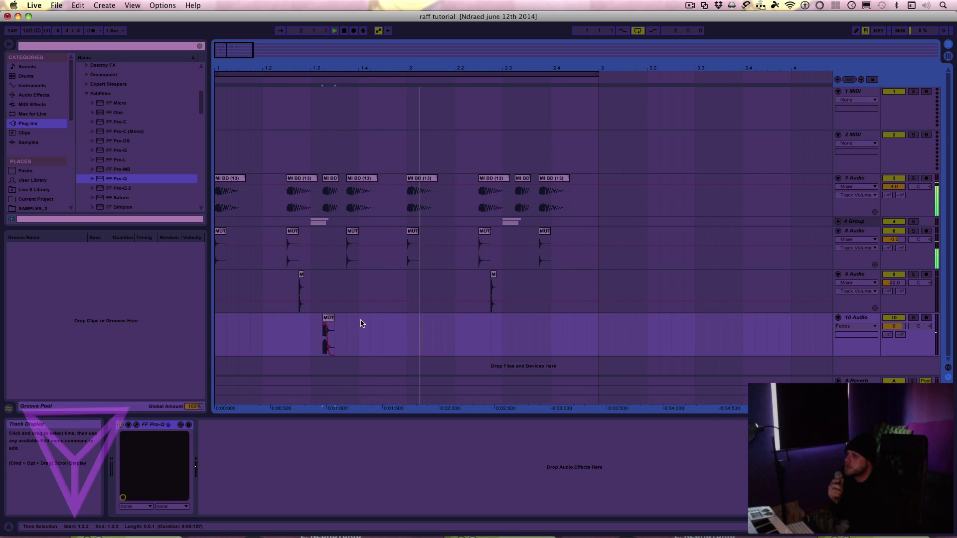
{"action": "left_click_drag", "start_coordinate": [324, 70], "coordinate": [325, 102]}
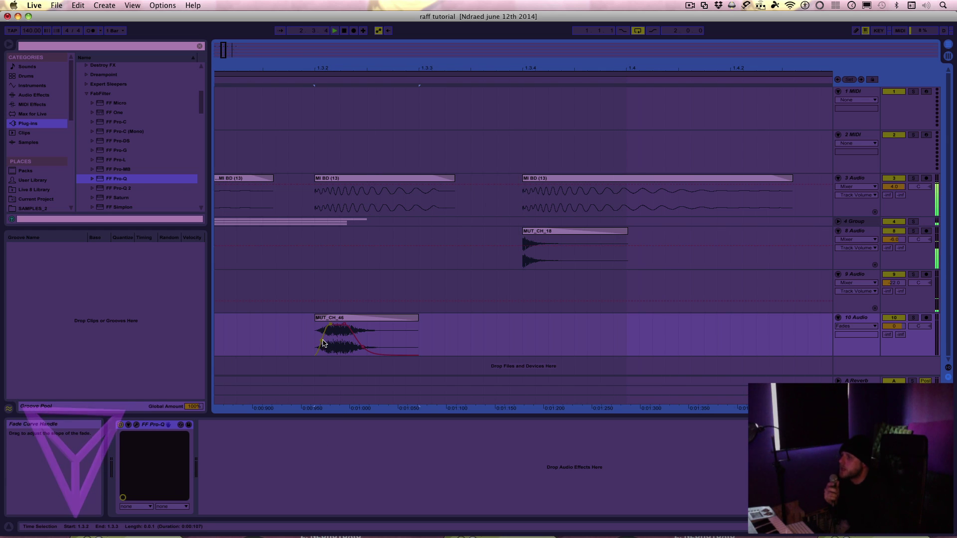
Step: Set track 10's volume to -6 dB and toggle the track off and on during playback to compare
{"action": "left_click_drag", "start_coordinate": [398, 70], "coordinate": [398, 37]}
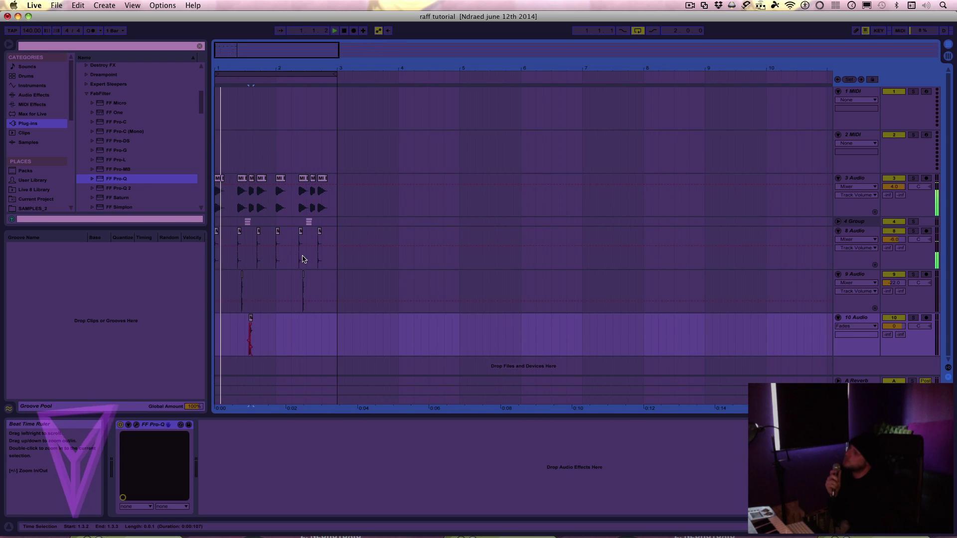
{"action": "left_click", "coordinate": [273, 323]}
{"action": "left_click_drag", "start_coordinate": [273, 323], "coordinate": [217, 330]}
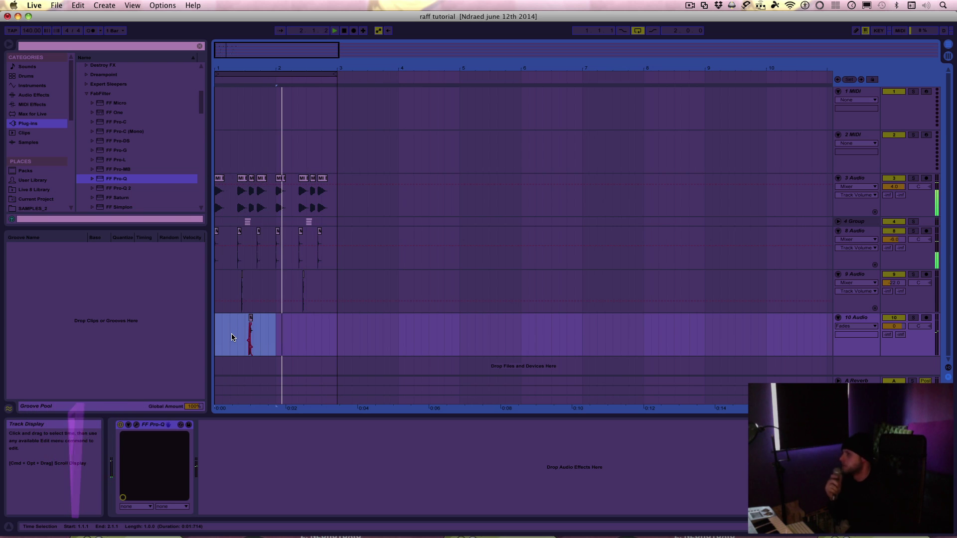
{"action": "left_click_drag", "start_coordinate": [247, 67], "coordinate": [249, 120]}
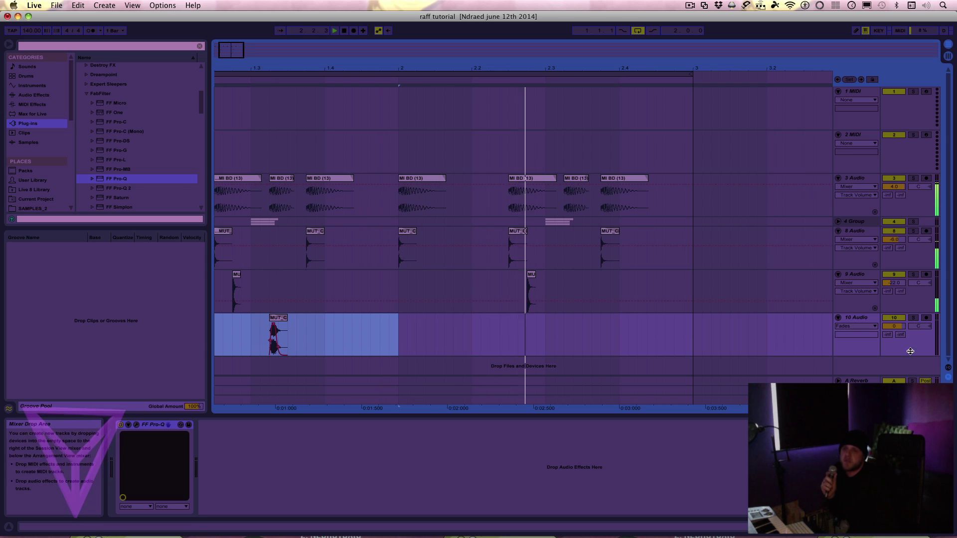
{"action": "left_click", "coordinate": [901, 328]}
{"action": "type", "text": "-6"}
{"action": "key", "text": "Return"}
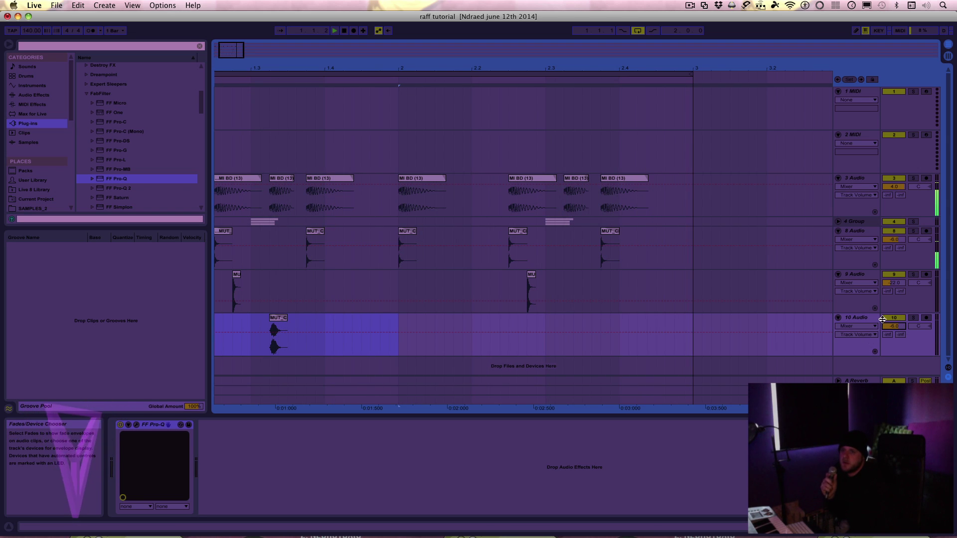
{"action": "left_click", "coordinate": [890, 320]}
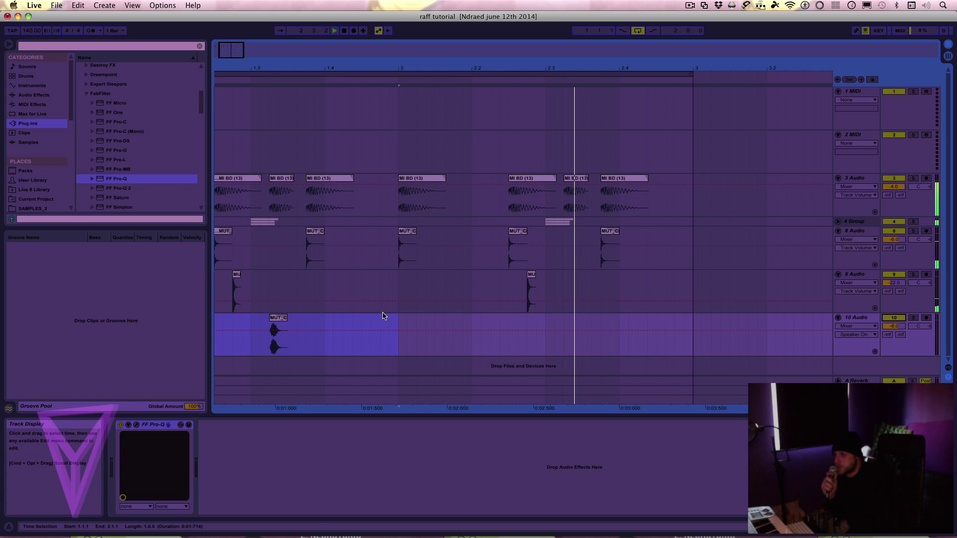
Step: Select all of bar 1 on track 10 and duplicate it into bar 2
{"action": "left_click_drag", "start_coordinate": [381, 67], "coordinate": [381, 48]}
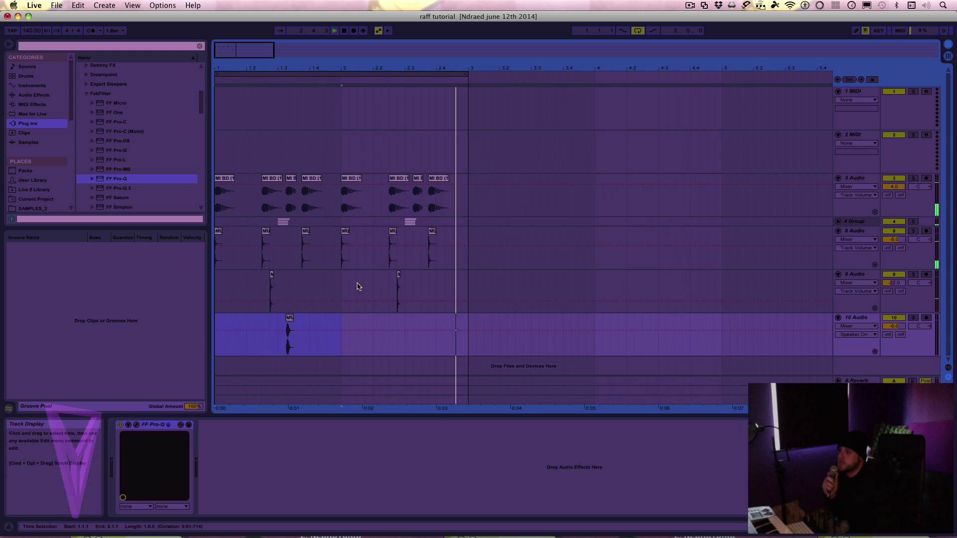
{"action": "left_click_drag", "start_coordinate": [344, 321], "coordinate": [156, 348]}
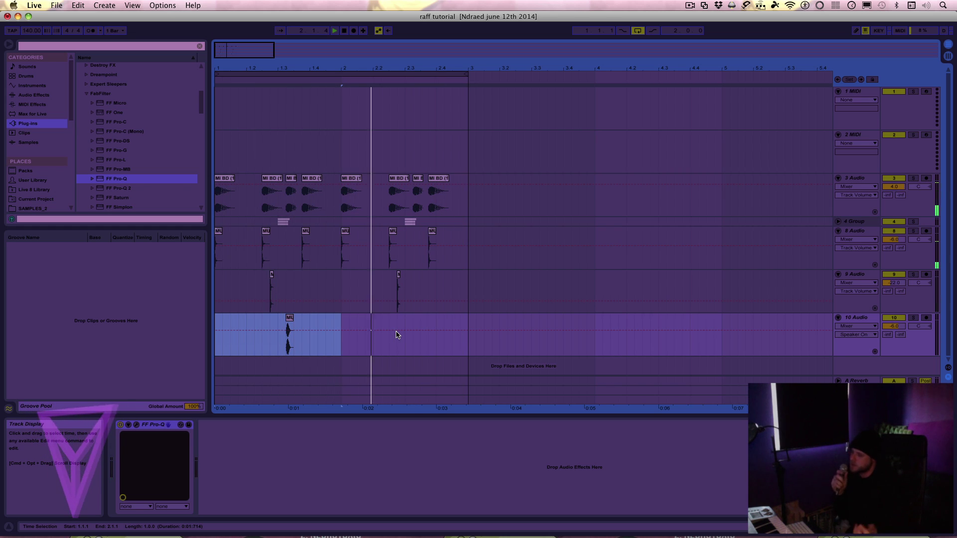
{"action": "left_click", "coordinate": [326, 326]}
{"action": "left_click_drag", "start_coordinate": [338, 325], "coordinate": [205, 318]}
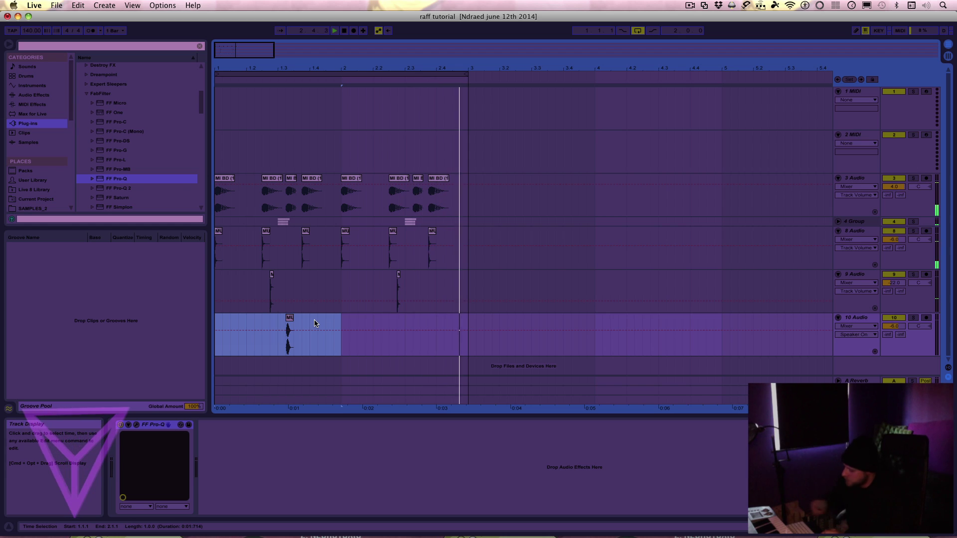
{"action": "key", "text": "super+d"}
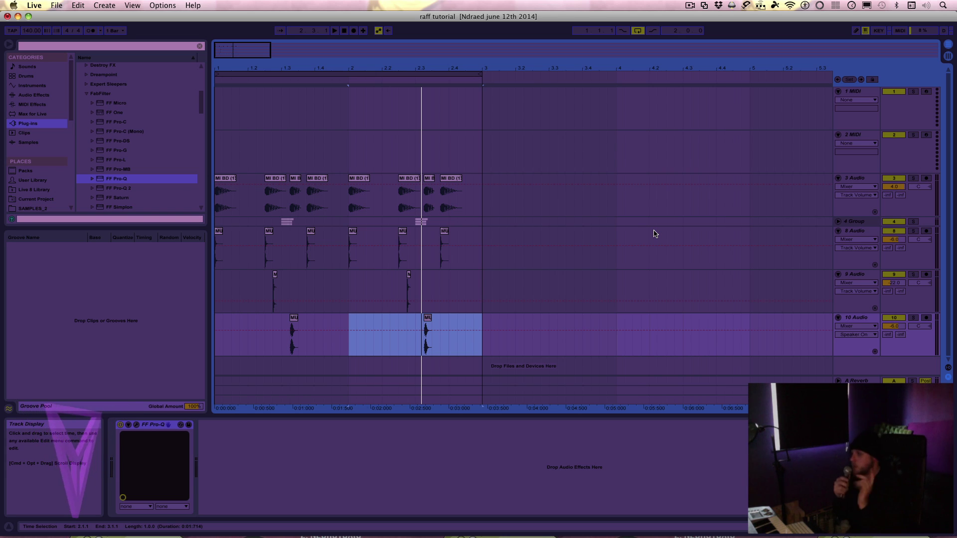
Step: Insert an audio track below track 10 and bring VTDS1 Ride 23 onto it from Finder's VTDS1 Ride folder
{"action": "right_click", "coordinate": [864, 321]}
{"action": "left_click", "coordinate": [788, 166]}
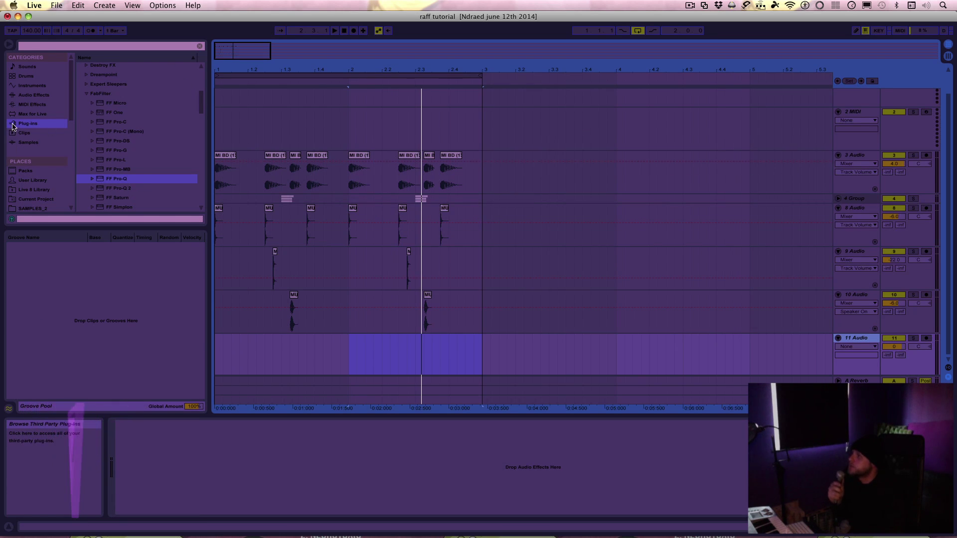
{"action": "key", "text": "super+Tab"}
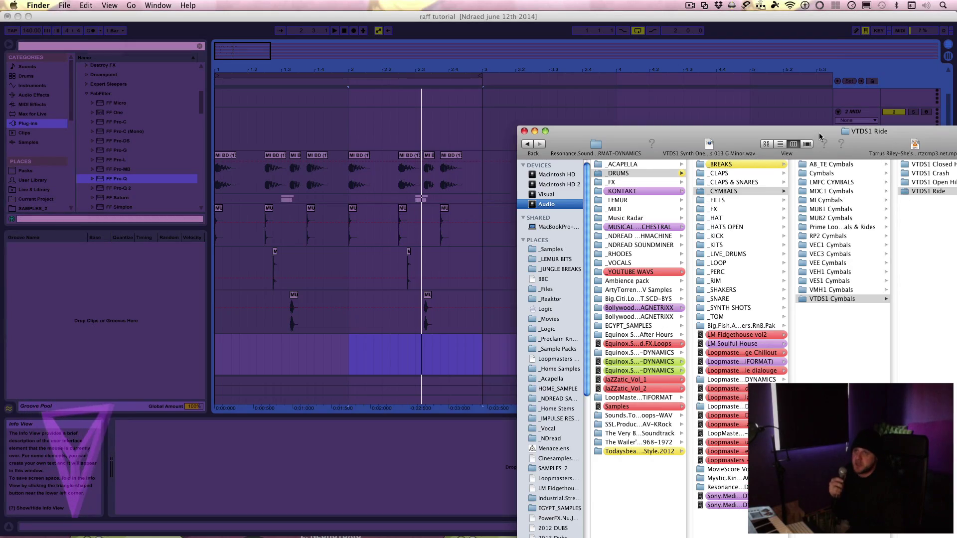
{"action": "left_click_drag", "start_coordinate": [820, 135], "coordinate": [651, 86]}
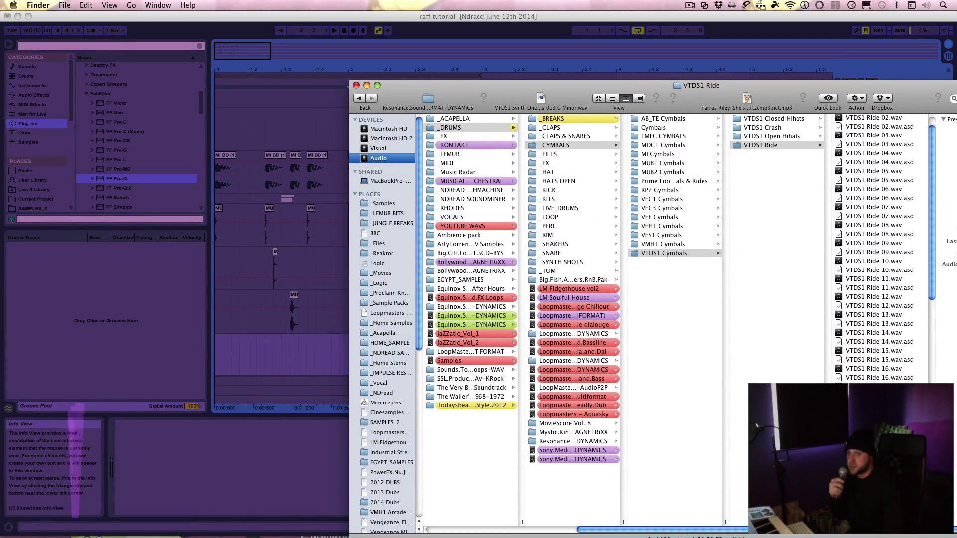
{"action": "left_click_drag", "start_coordinate": [874, 494], "coordinate": [249, 360]}
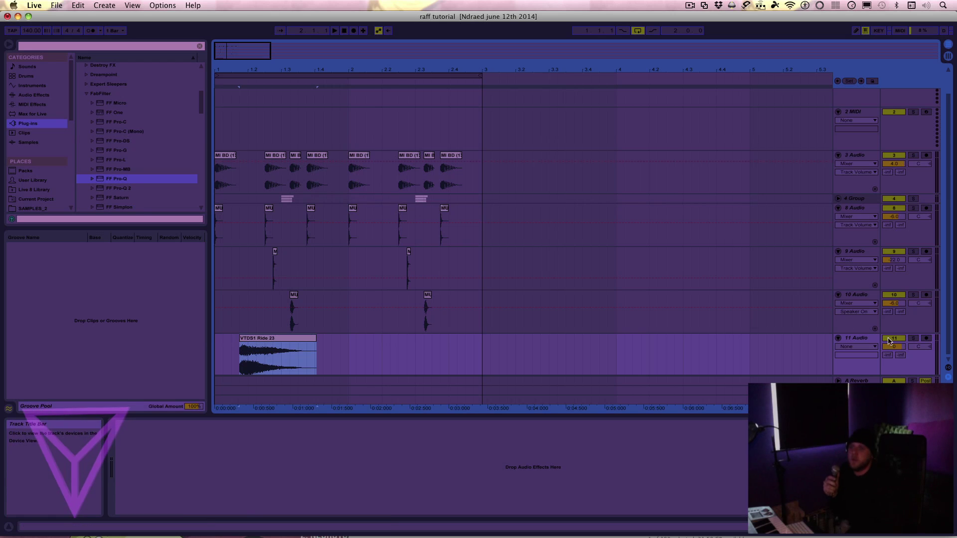
Step: Show the fades on track 11 and move the VTDS1 Ride 23 clip to 1.1.1
{"action": "left_click", "coordinate": [875, 348]}
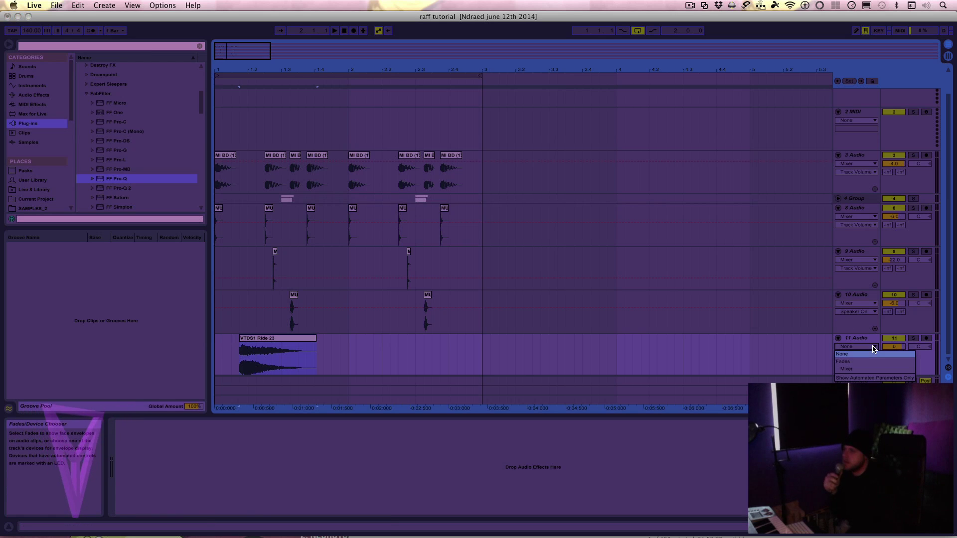
{"action": "left_click", "coordinate": [852, 363]}
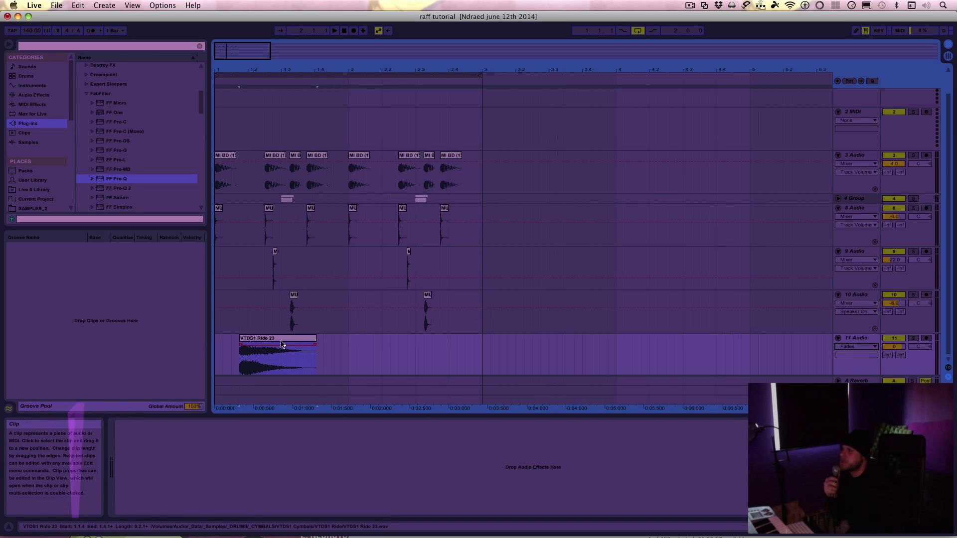
{"action": "left_click", "coordinate": [243, 339]}
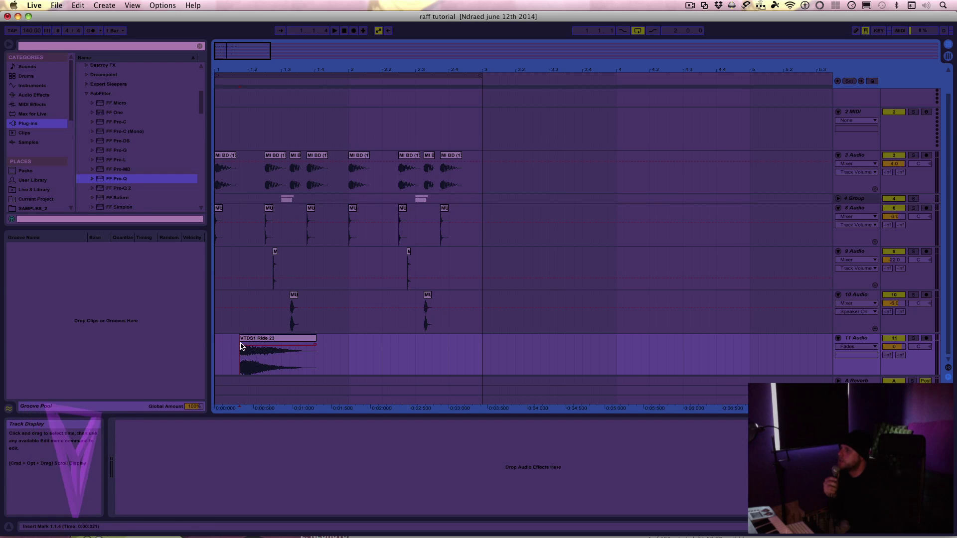
{"action": "left_click_drag", "start_coordinate": [255, 342], "coordinate": [230, 343]}
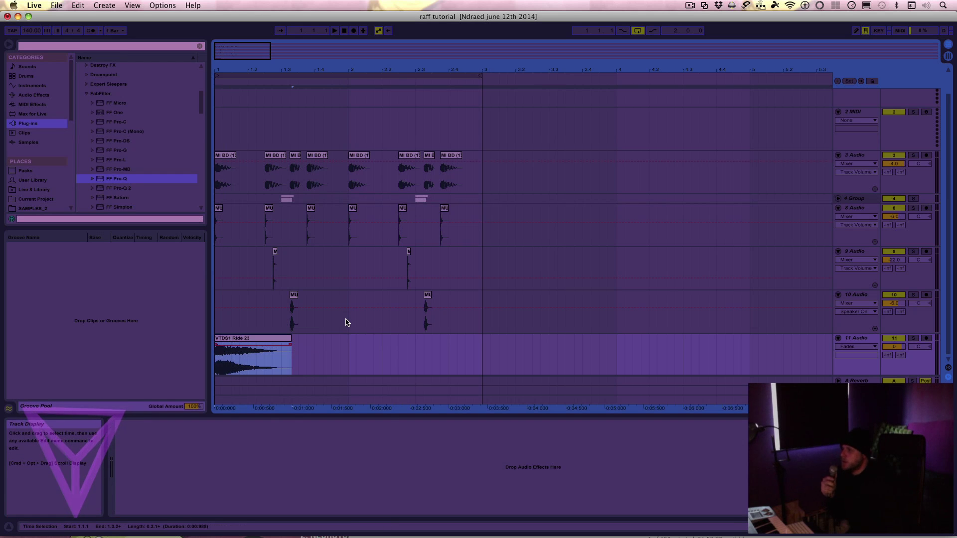
Step: Repeat the ride clip on bar 1's kick hits with short fade-outs, and duplicate the bar into bar 2
{"action": "key", "text": "space"}
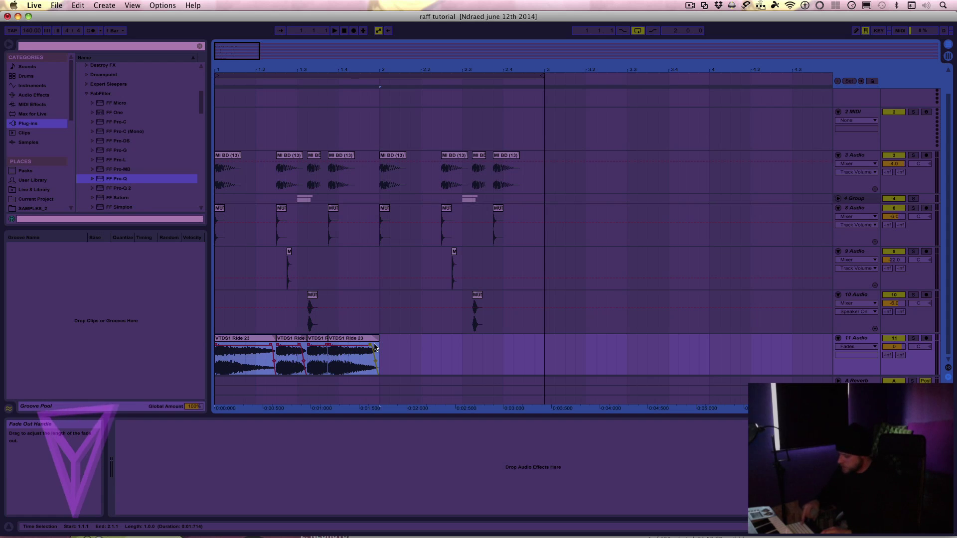
{"action": "key", "text": "super+d"}
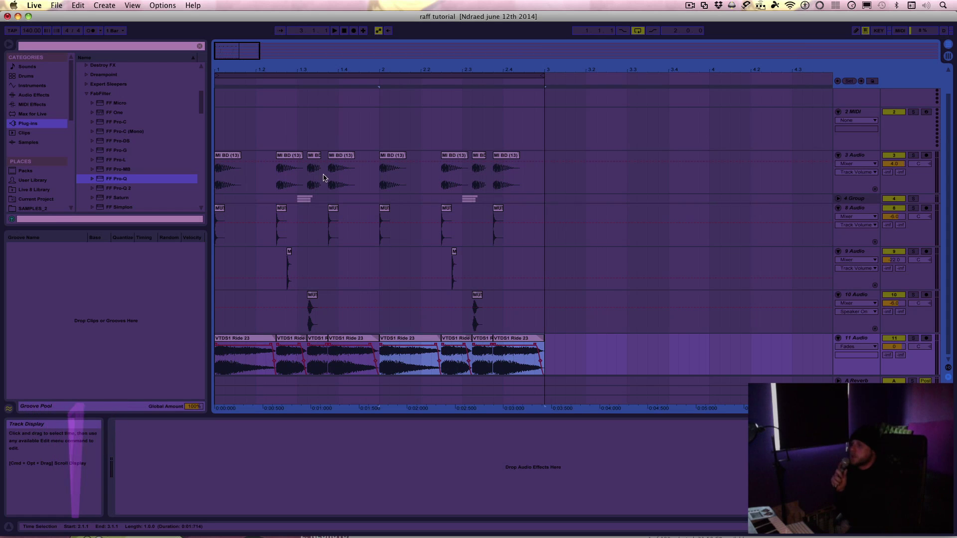
{"action": "left_click", "coordinate": [325, 344]}
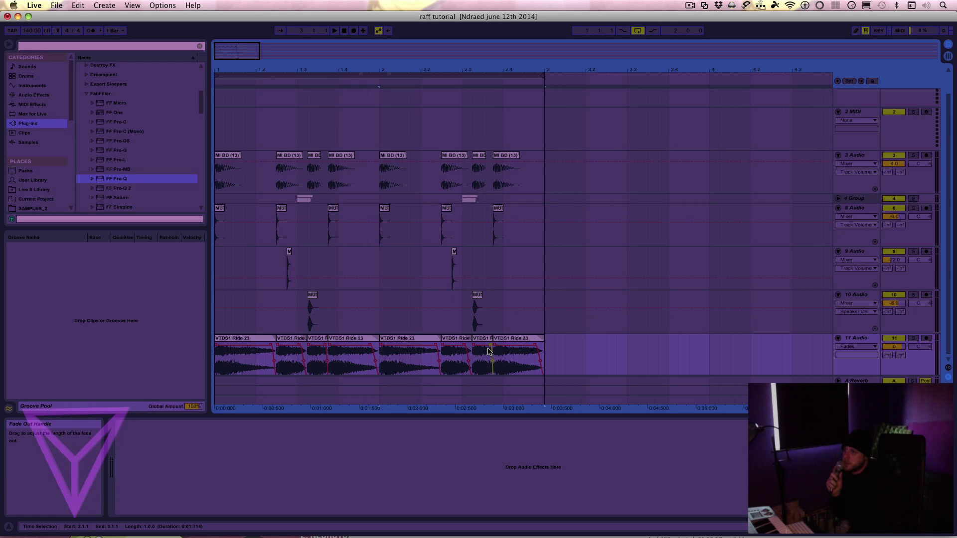
Step: Solo the ride track and play the loop to audition it
{"action": "key", "text": "space"}
{"action": "left_click", "coordinate": [914, 338]}
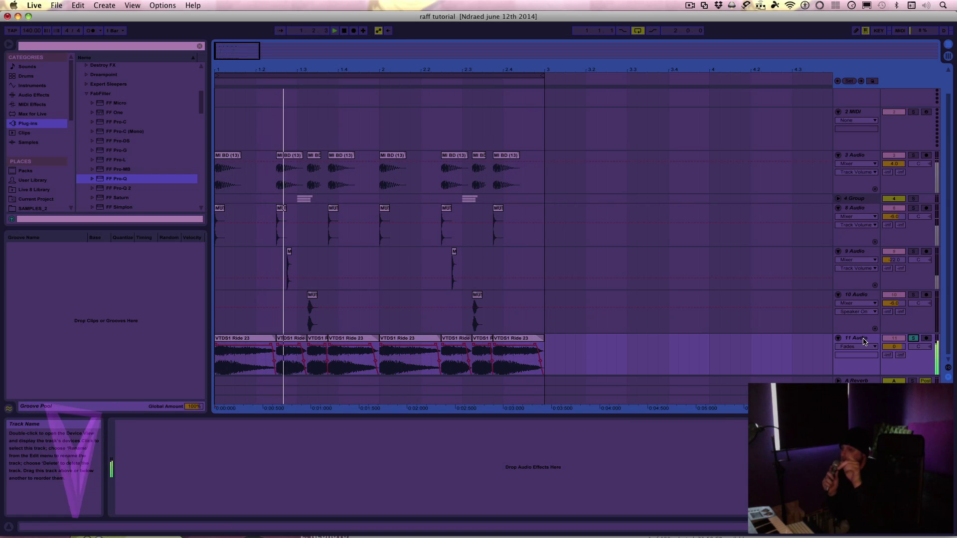
{"action": "key", "text": "space"}
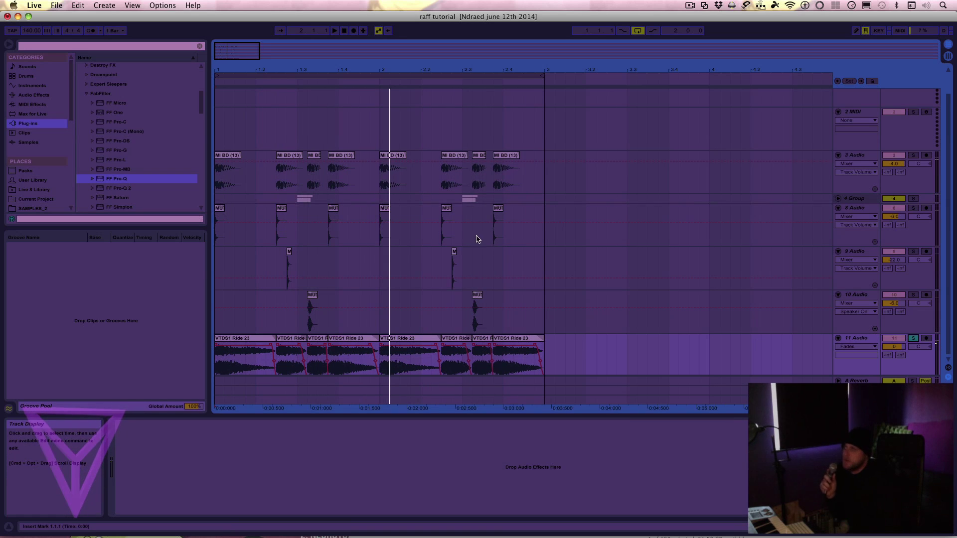
Step: Load FF Pro-Q on the ride track, add a -30 dB low shelf band at about 557 Hz, and set the analyzer to Post-EQ
{"action": "double_click", "coordinate": [116, 179]}
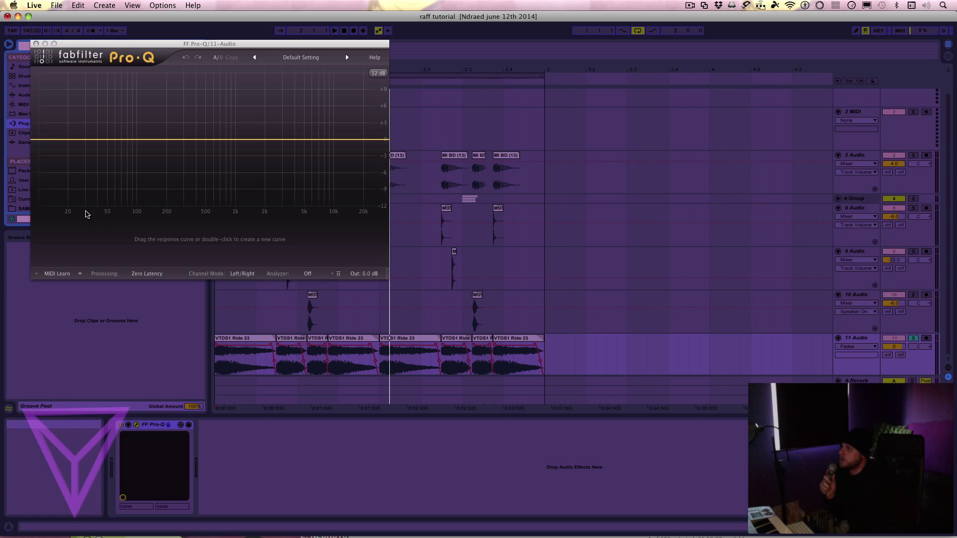
{"action": "left_click_drag", "start_coordinate": [43, 142], "coordinate": [213, 358]}
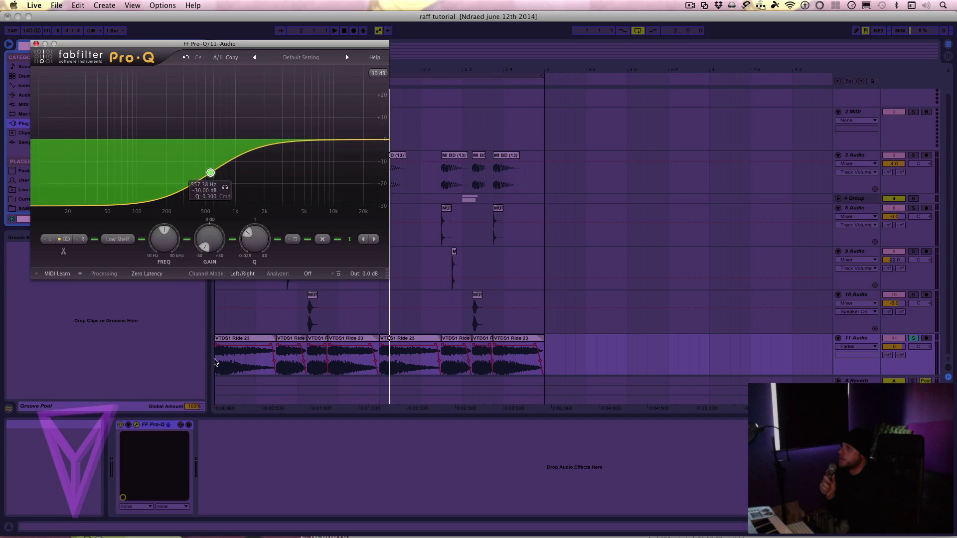
{"action": "left_click", "coordinate": [307, 274]}
{"action": "left_click", "coordinate": [307, 304]}
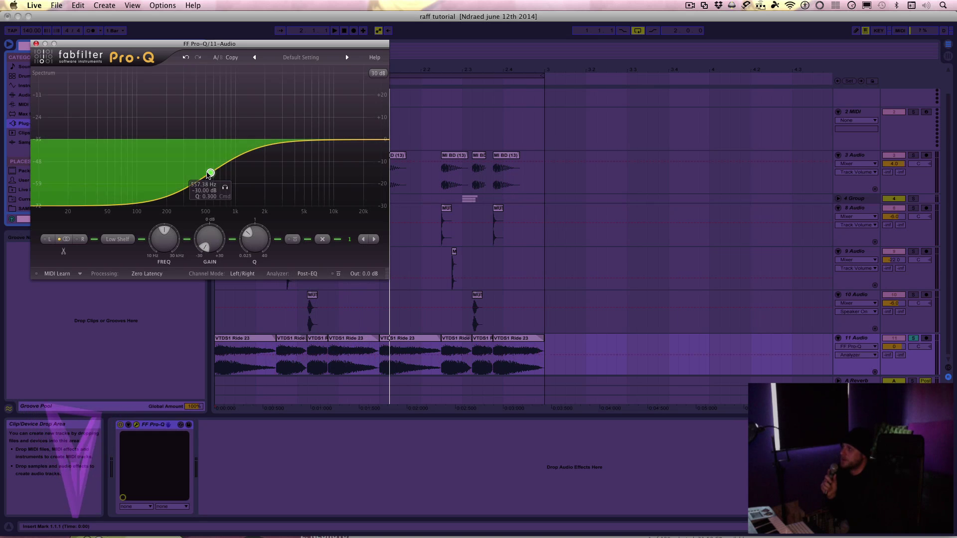
Step: Raise the ride's low shelf band to about 4.4 kHz with a Q of 1.553, adjusting it during playback
{"action": "left_click_drag", "start_coordinate": [210, 183], "coordinate": [245, 183]}
{"action": "left_click_drag", "start_coordinate": [255, 236], "coordinate": [253, 219]}
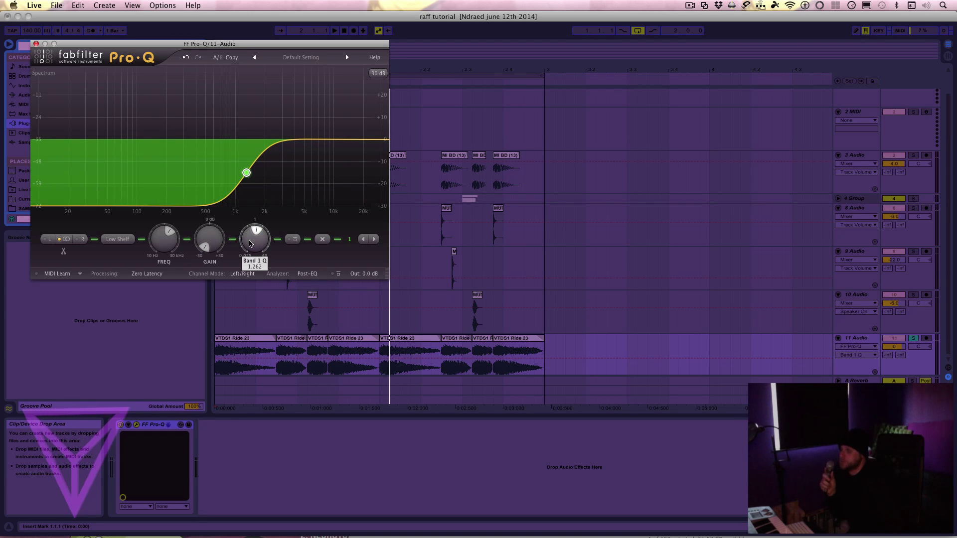
{"action": "key", "text": "space"}
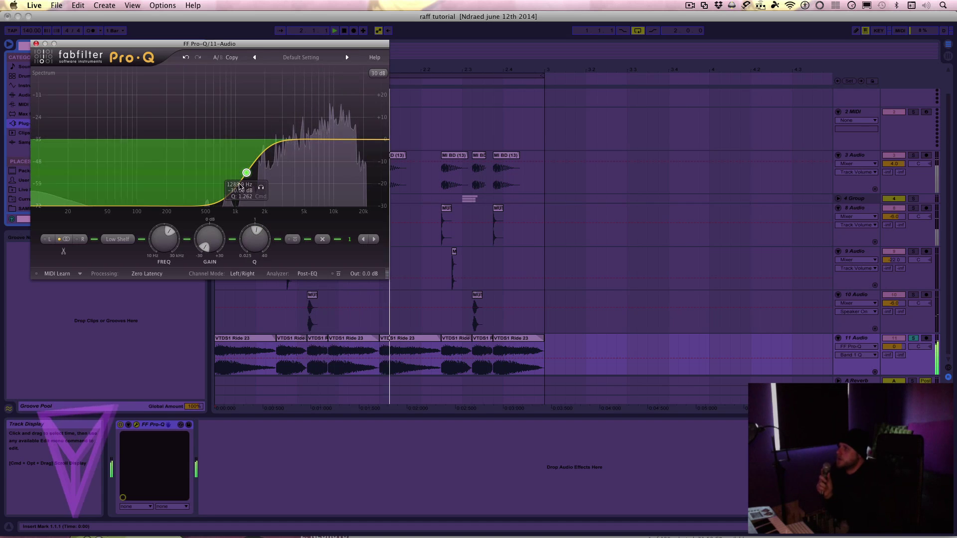
{"action": "left_click_drag", "start_coordinate": [247, 177], "coordinate": [299, 198]}
{"action": "left_click_drag", "start_coordinate": [250, 246], "coordinate": [249, 240]}
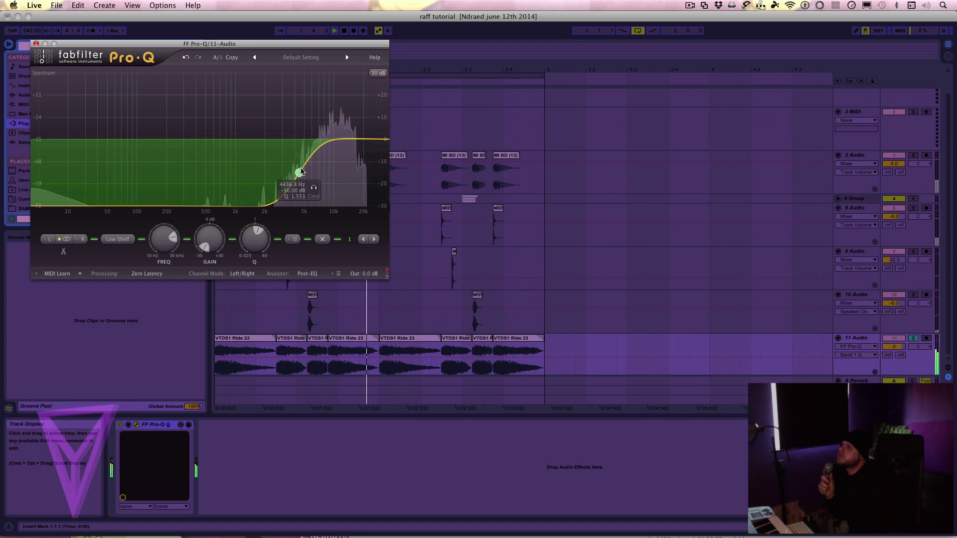
Step: Lower the ride's low shelf band to about 3.9 kHz and unsolo the ride to hear it in the full beat
{"action": "left_click_drag", "start_coordinate": [300, 173], "coordinate": [294, 173]}
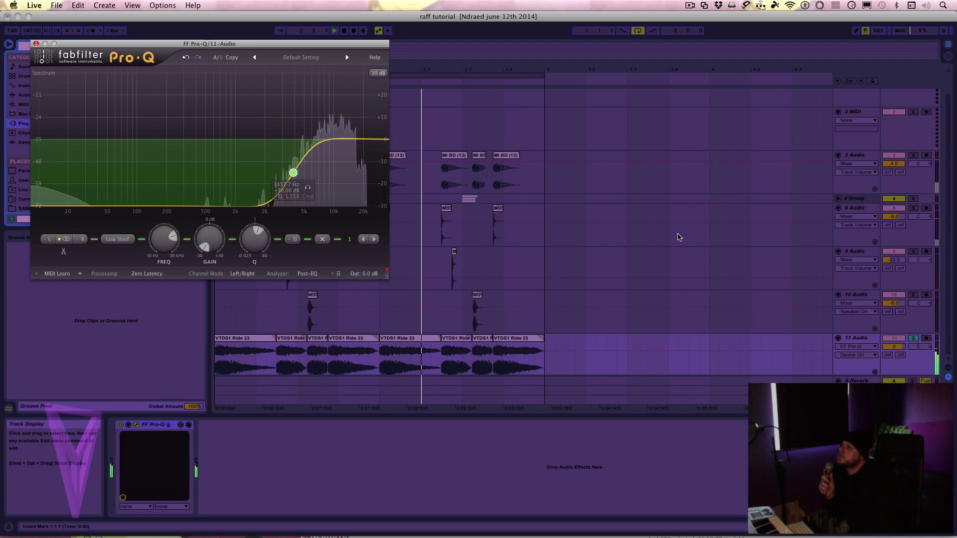
{"action": "left_click", "coordinate": [914, 338]}
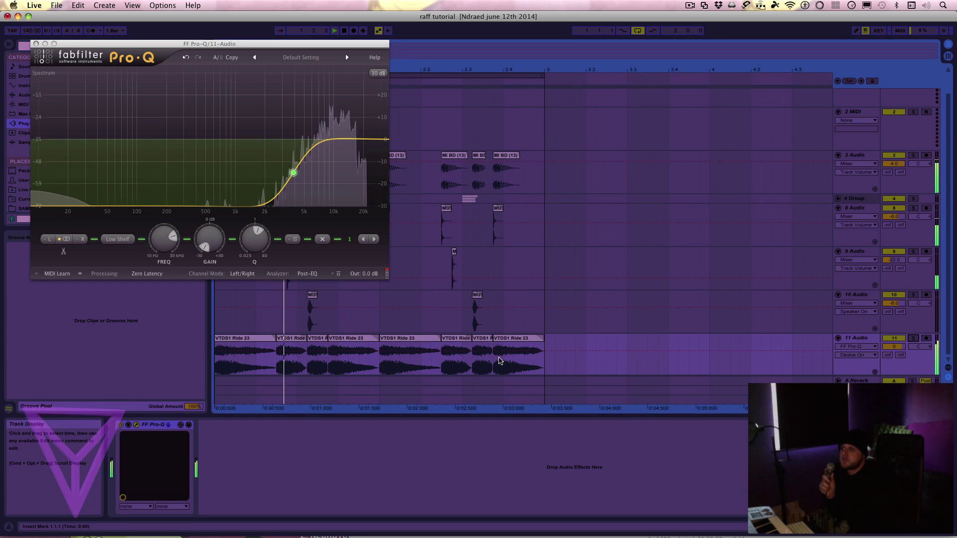
{"action": "left_click", "coordinate": [894, 346]}
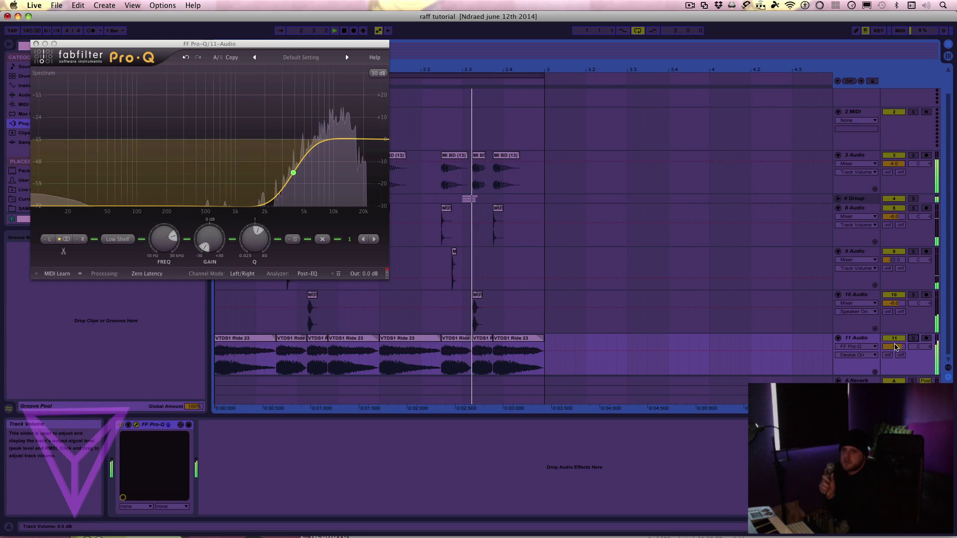
{"action": "key", "text": "space"}
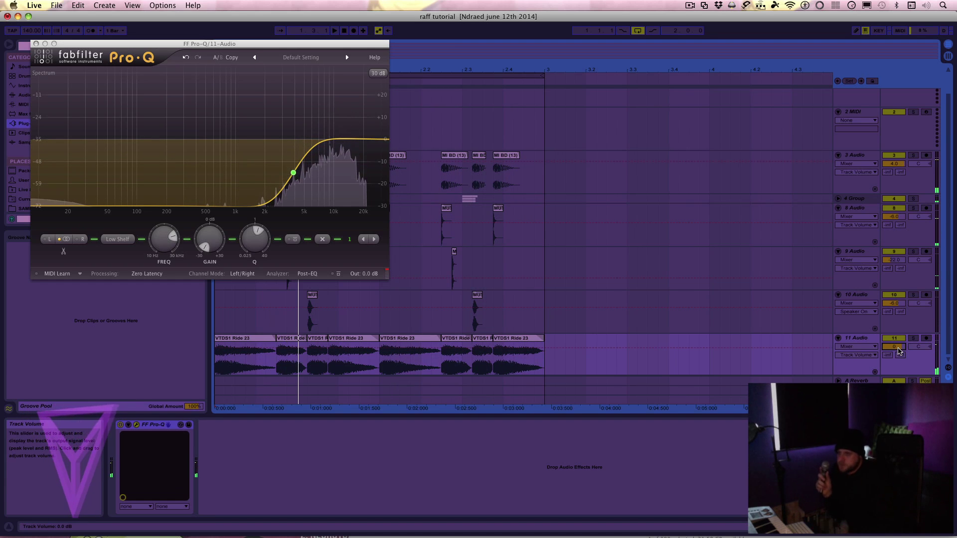
{"action": "left_click", "coordinate": [868, 339]}
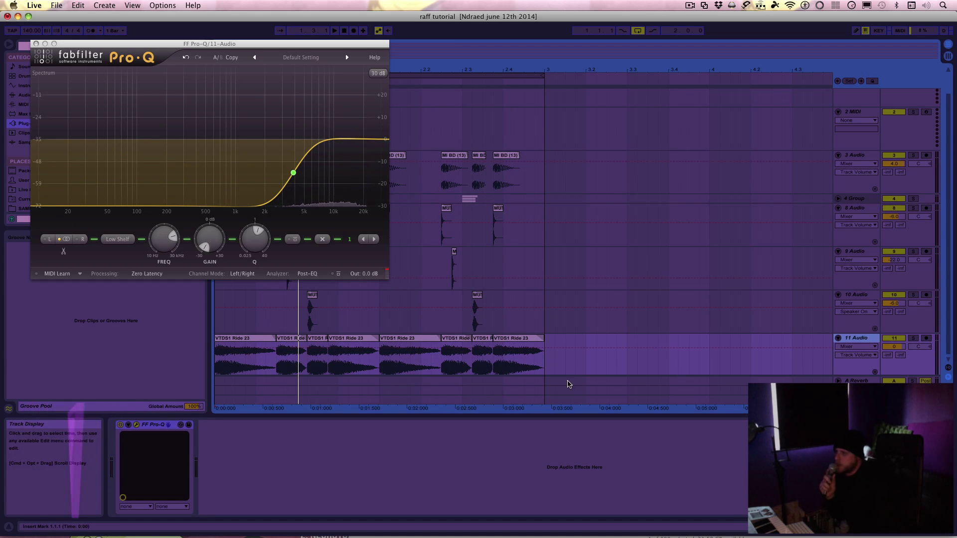
Step: Close the equalizer window and load the Utility effect's Mono preset after FF Pro-Q on the ride track
{"action": "left_click", "coordinate": [35, 45]}
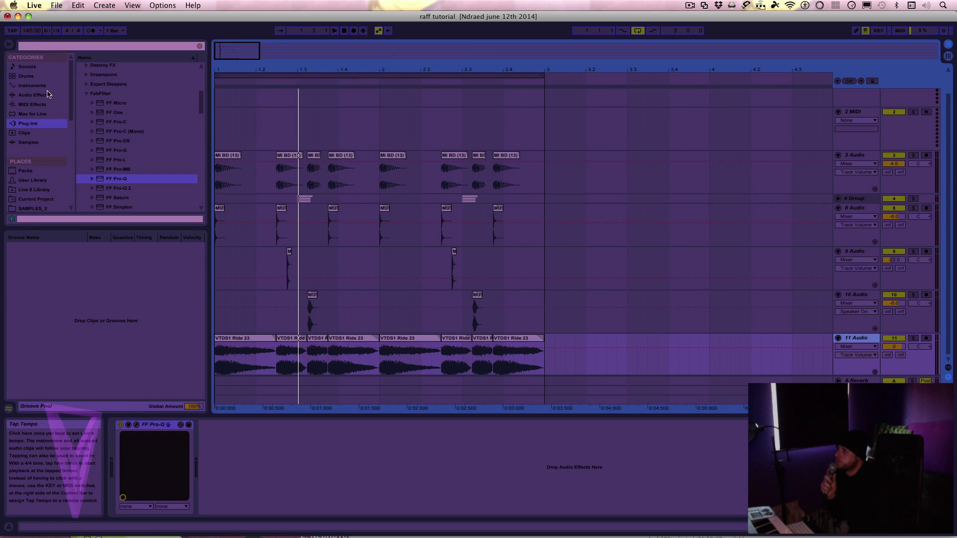
{"action": "left_click_drag", "start_coordinate": [197, 109], "coordinate": [154, 189]}
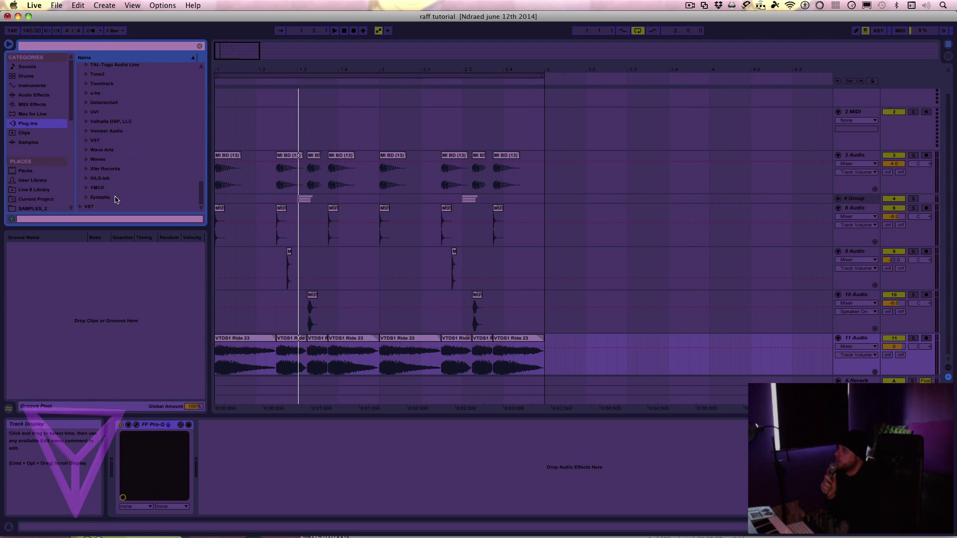
{"action": "left_click", "coordinate": [30, 95]}
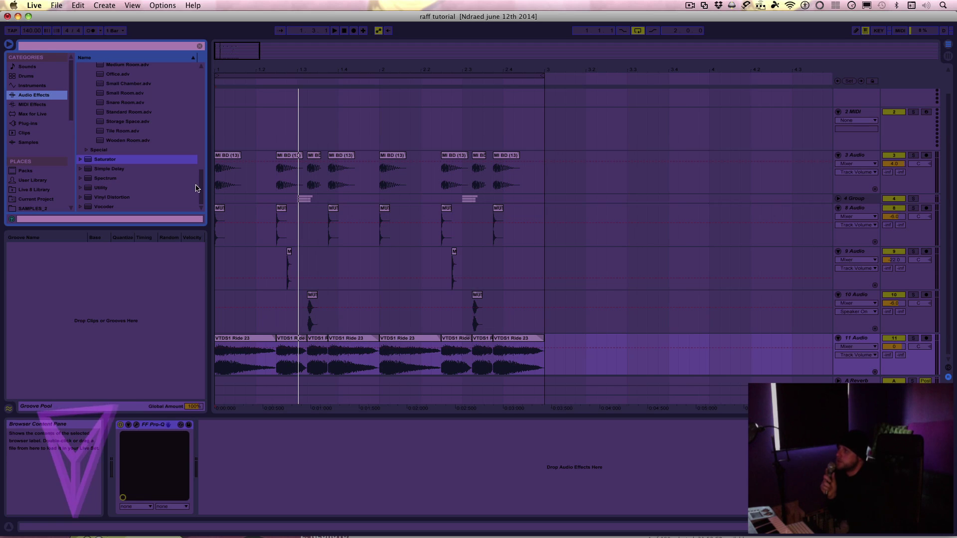
{"action": "left_click", "coordinate": [80, 189]}
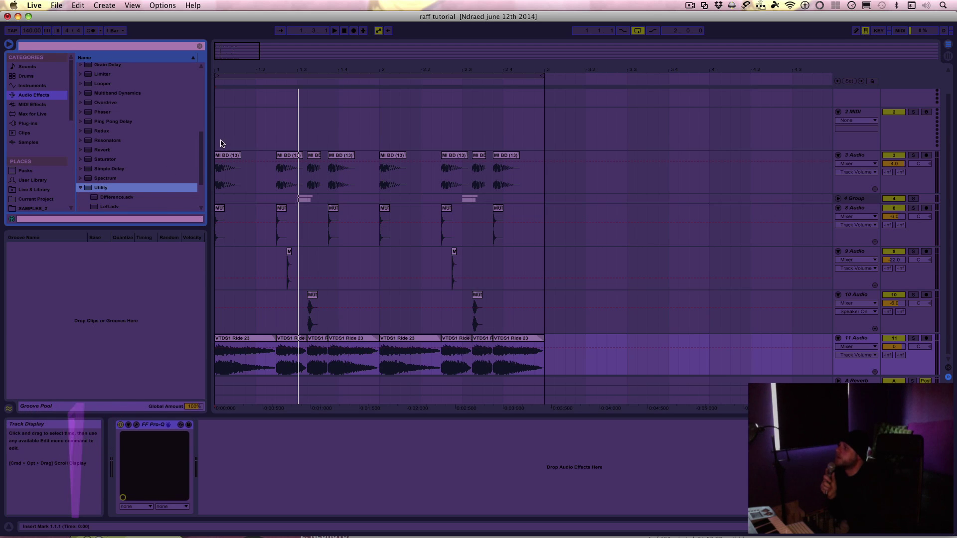
{"action": "left_click_drag", "start_coordinate": [200, 146], "coordinate": [203, 164]}
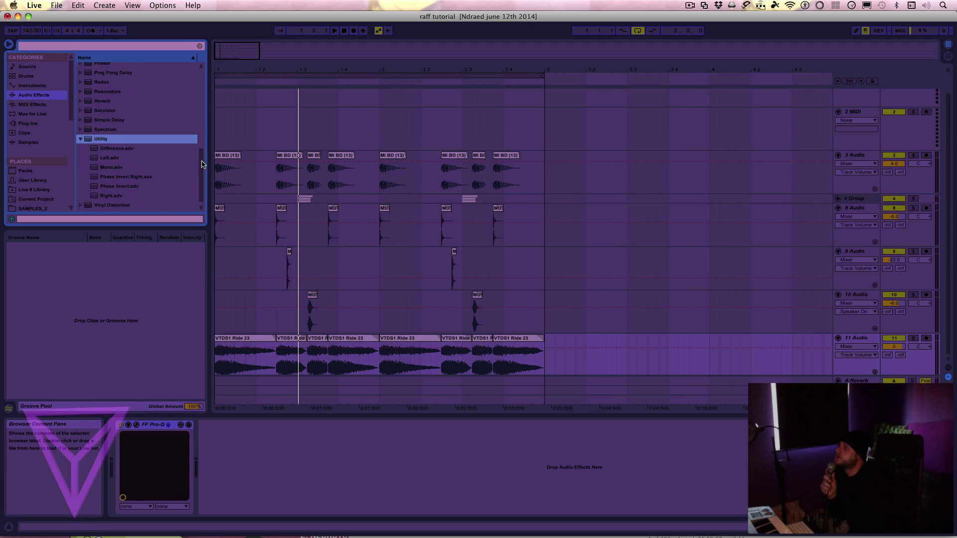
{"action": "double_click", "coordinate": [115, 167]}
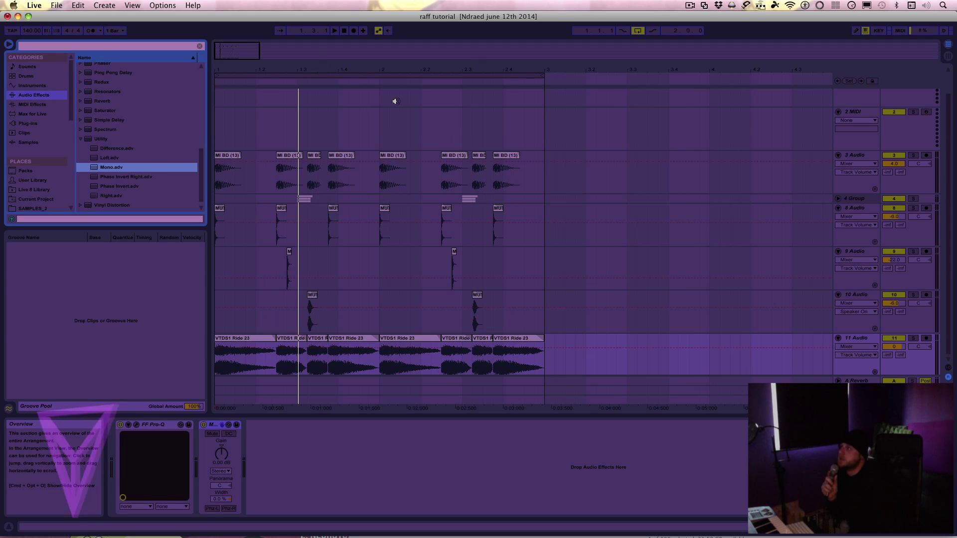
Step: Play the loop from the beginning and lower the ride track's volume during playback
{"action": "left_click", "coordinate": [344, 31]}
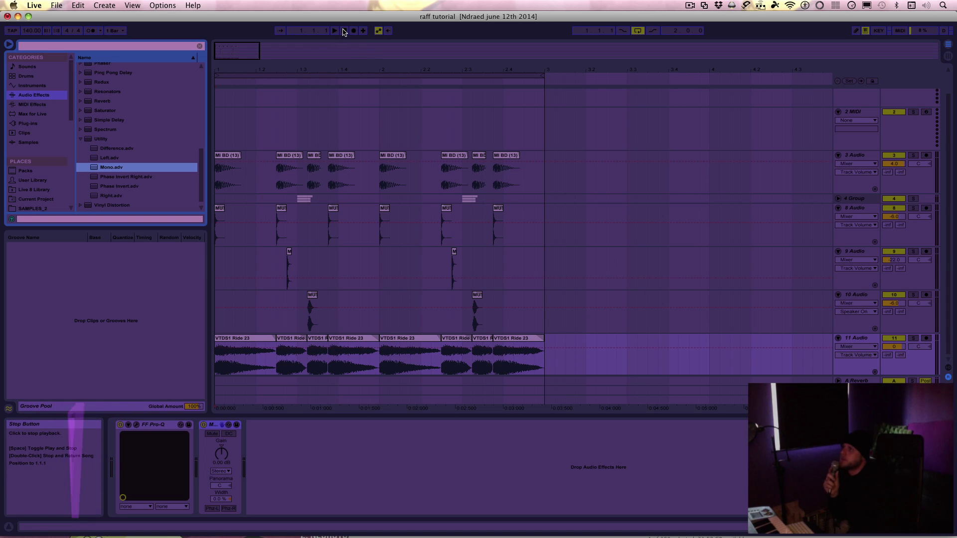
{"action": "key", "text": "space"}
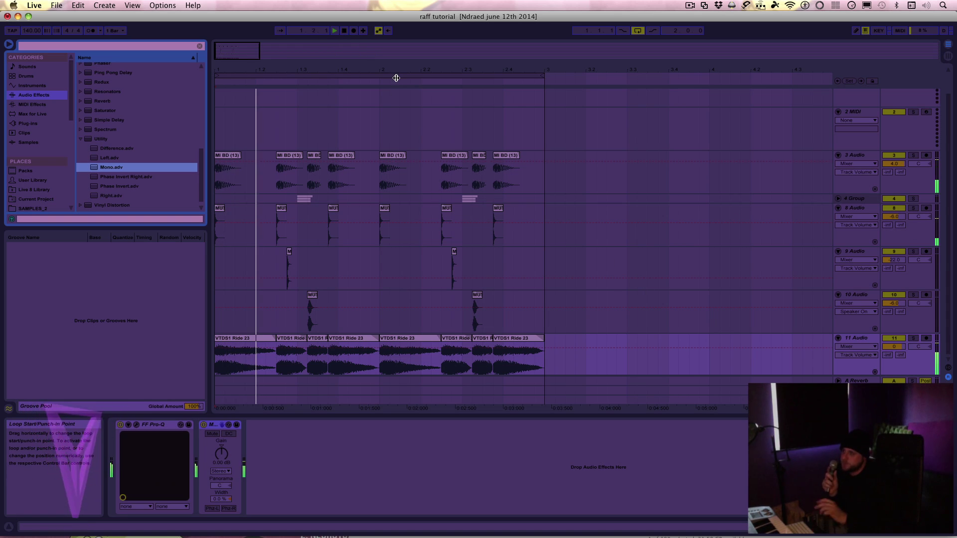
{"action": "left_click_drag", "start_coordinate": [898, 346], "coordinate": [898, 356]}
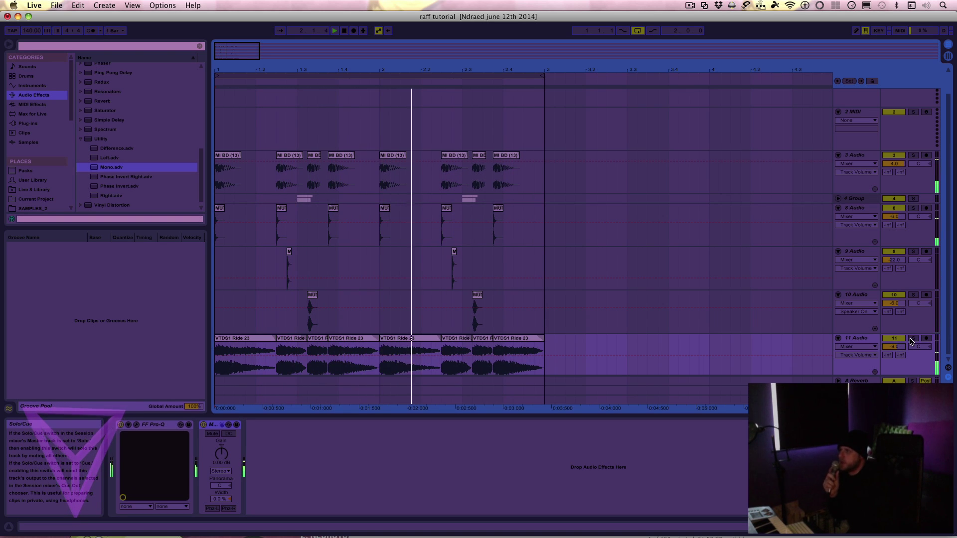
Step: Solo the ride track and add a Compressor after its Mono utility
{"action": "left_click", "coordinate": [911, 339]}
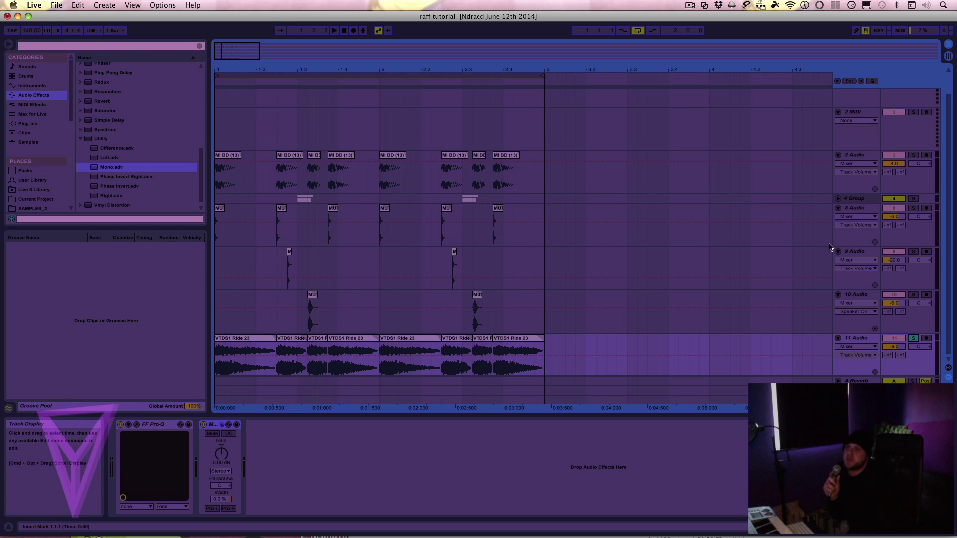
{"action": "scroll", "coordinate": [728, 319], "scroll_direction": "down", "scroll_amount": 1}
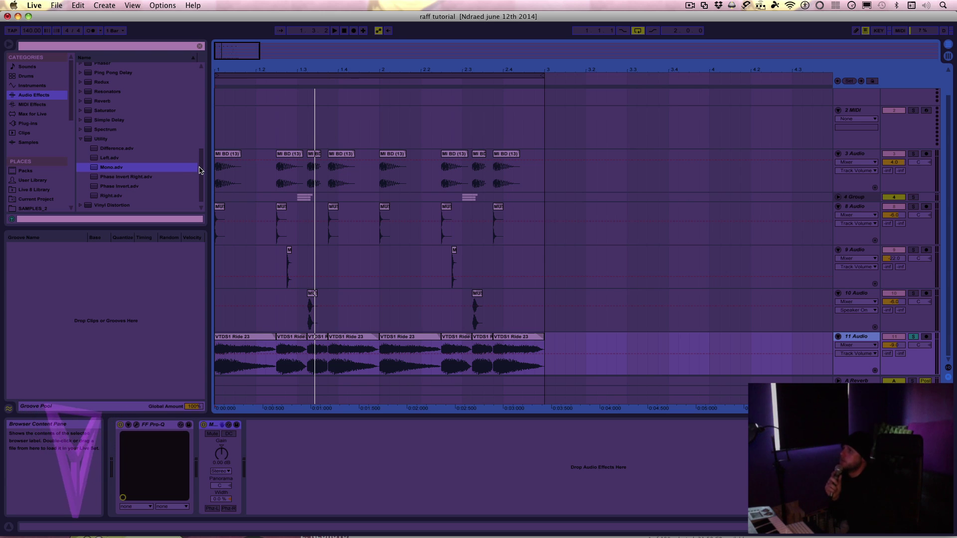
{"action": "left_click_drag", "start_coordinate": [199, 171], "coordinate": [197, 73]}
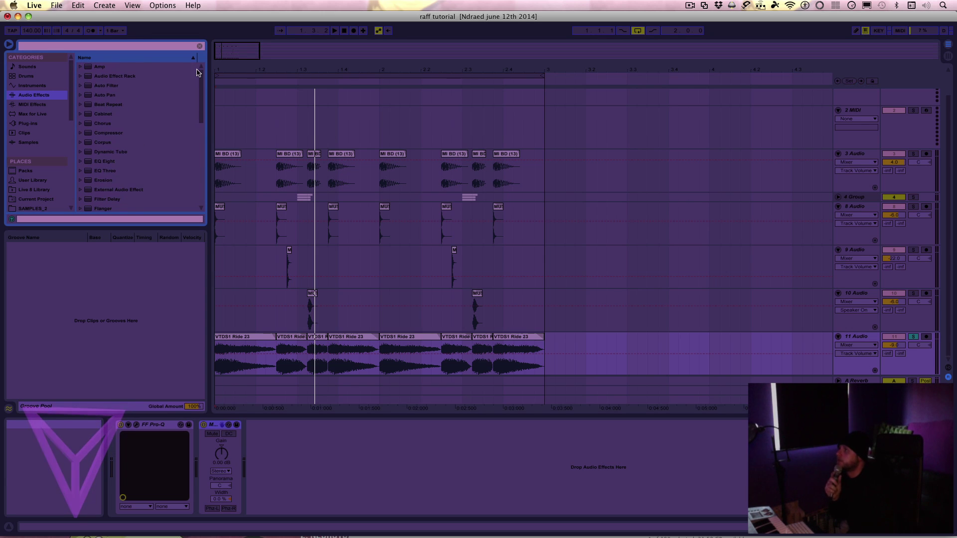
{"action": "double_click", "coordinate": [100, 133]}
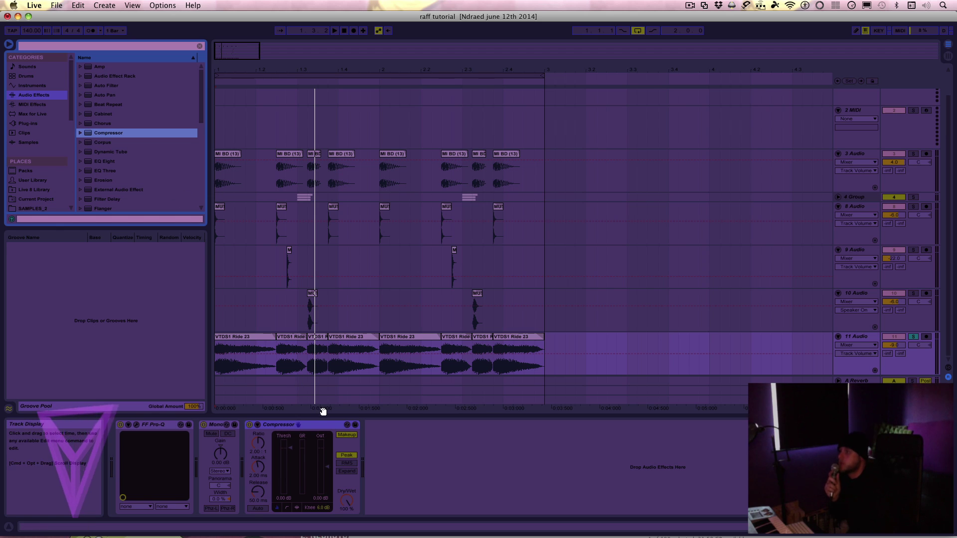
Step: Enable the compressor's external sidechain, feed it from the kick on 3-Audio, and shorten its attack and release
{"action": "left_click", "coordinate": [258, 425]}
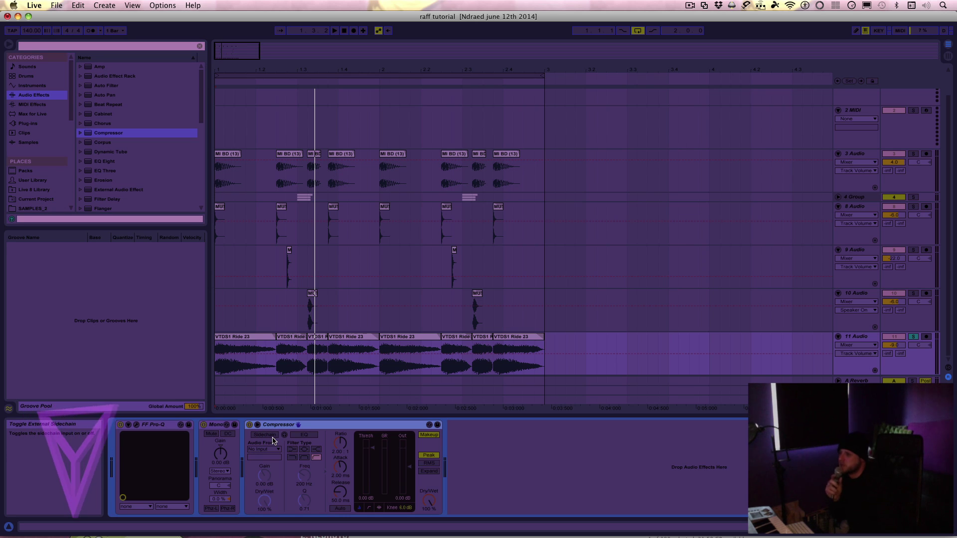
{"action": "left_click", "coordinate": [272, 436]}
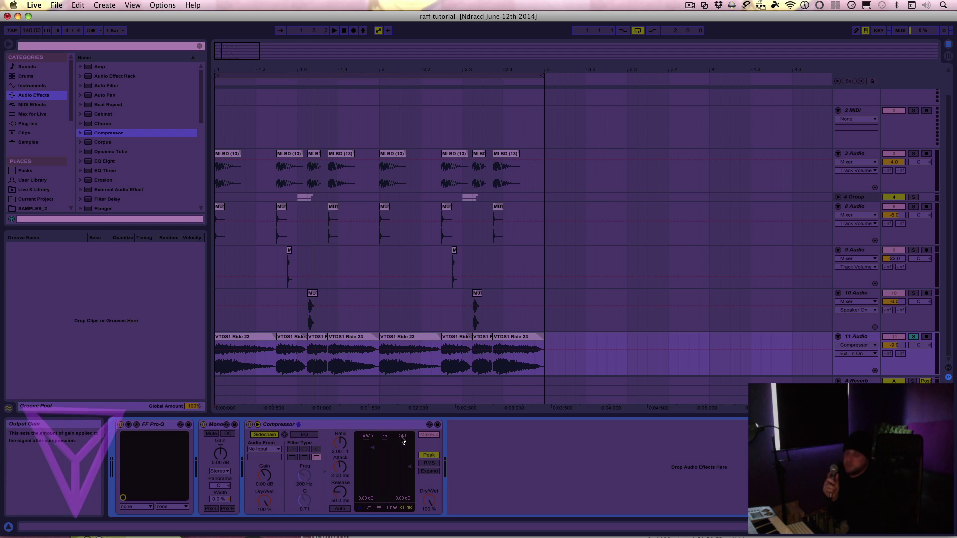
{"action": "left_click", "coordinate": [277, 449]}
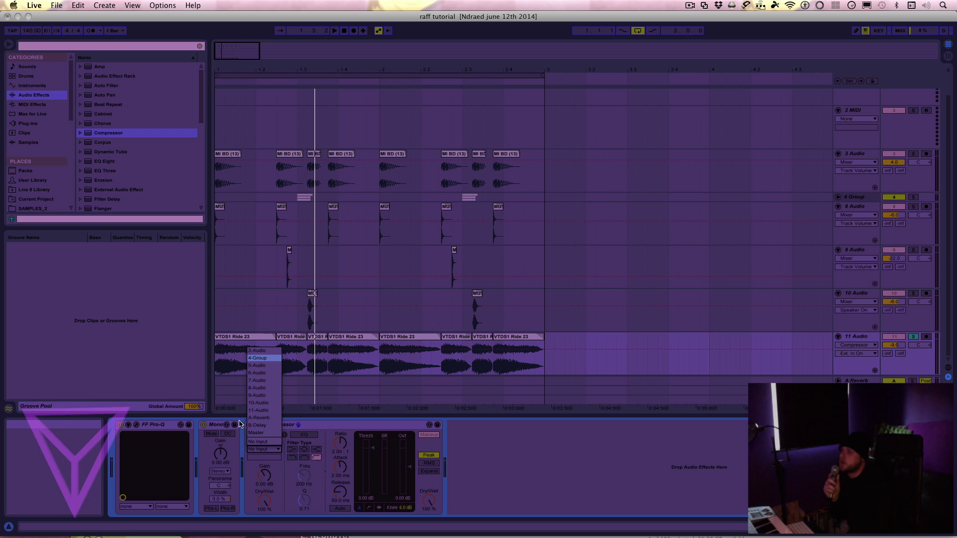
{"action": "left_click", "coordinate": [269, 352]}
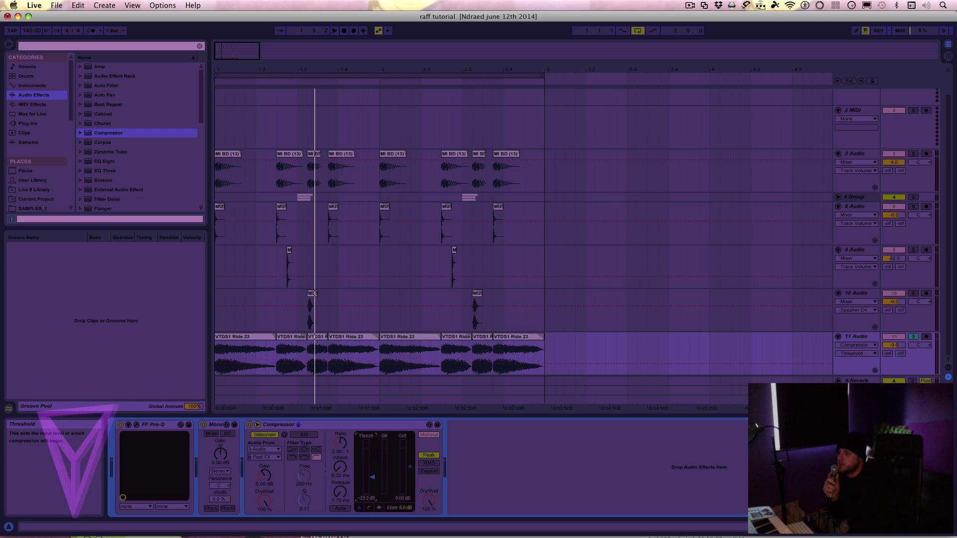
Step: Set the compressor's threshold to about -35.3 dB during playback, comparing the ride soloed and in the full beat
{"action": "key", "text": "space"}
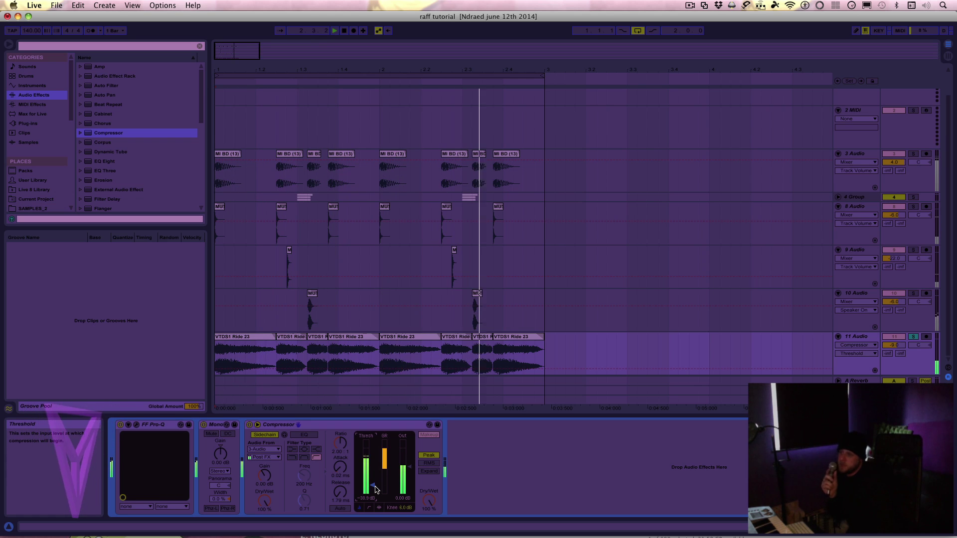
{"action": "mouse_move", "coordinate": [373, 485]}
{"action": "left_mouse_down"}
{"action": "mouse_move", "coordinate": [373, 453]}
{"action": "mouse_move", "coordinate": [372, 490]}
{"action": "left_mouse_up"}
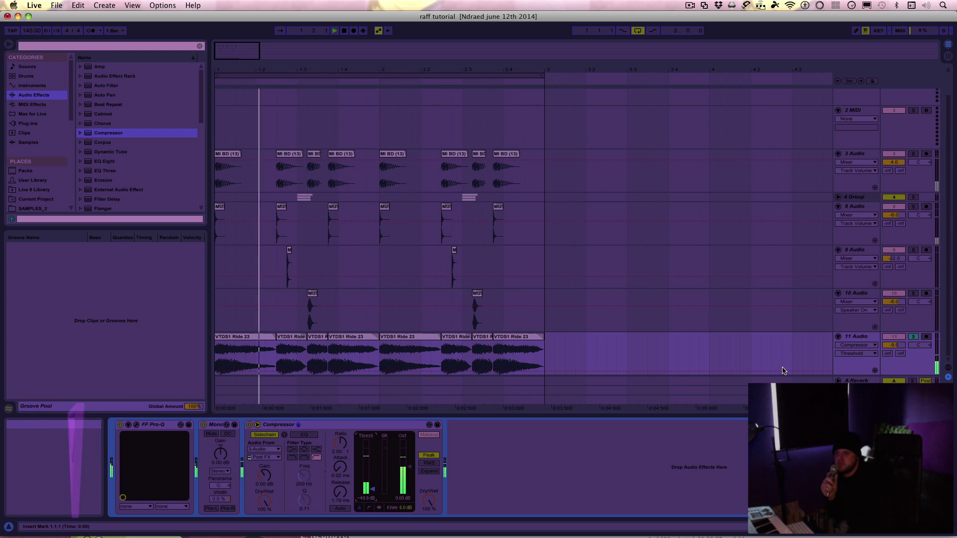
{"action": "left_click", "coordinate": [915, 338]}
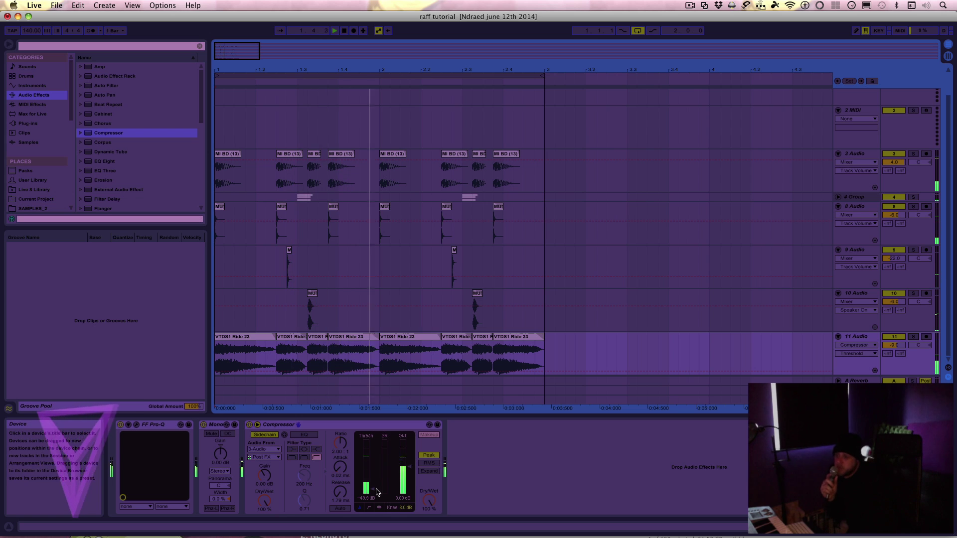
{"action": "left_click_drag", "start_coordinate": [373, 490], "coordinate": [373, 484]}
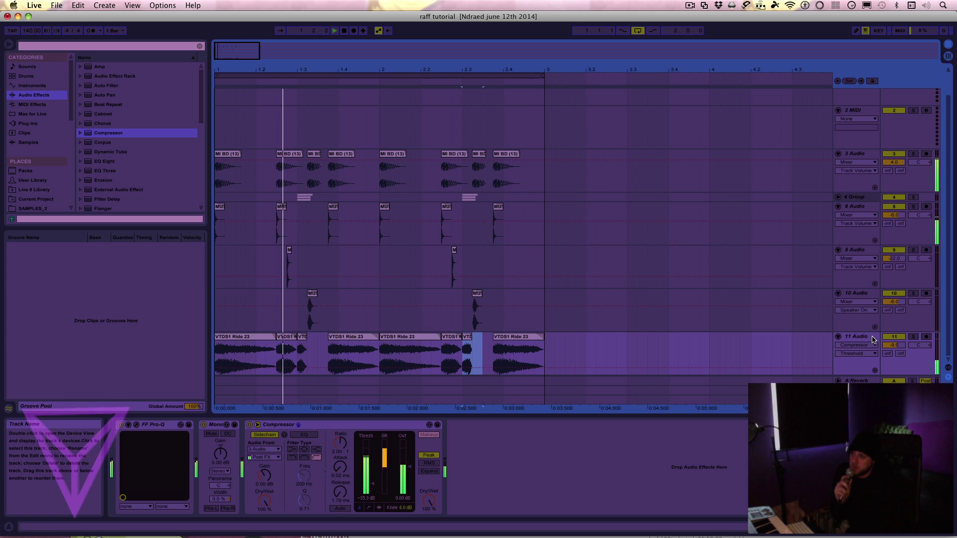
Step: Change the ride's EQ band to a 24 dB/oct low cut at about 6.4 kHz, Q 1.352, and lower the track volume to about -12 dB
{"action": "left_click", "coordinate": [914, 338]}
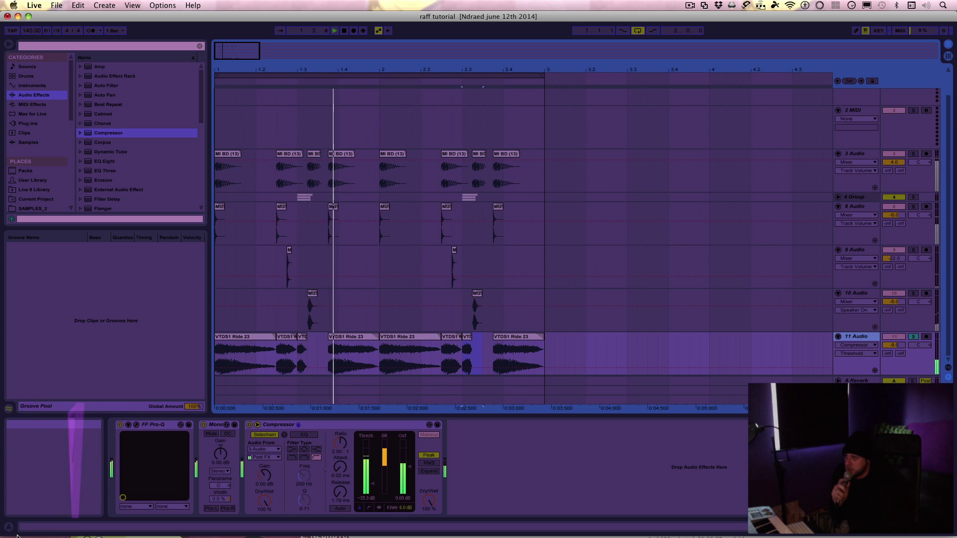
{"action": "left_click", "coordinate": [136, 425]}
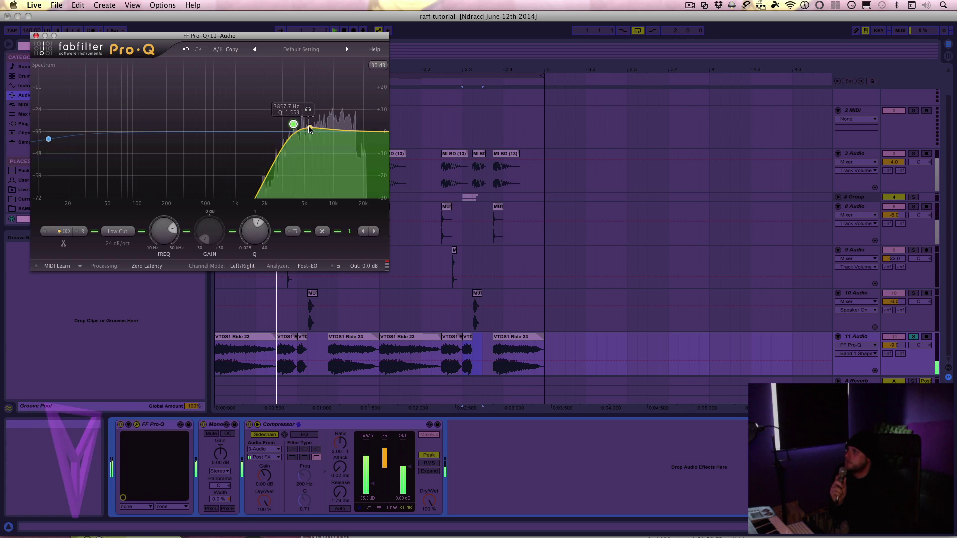
{"action": "left_click_drag", "start_coordinate": [293, 124], "coordinate": [314, 130]}
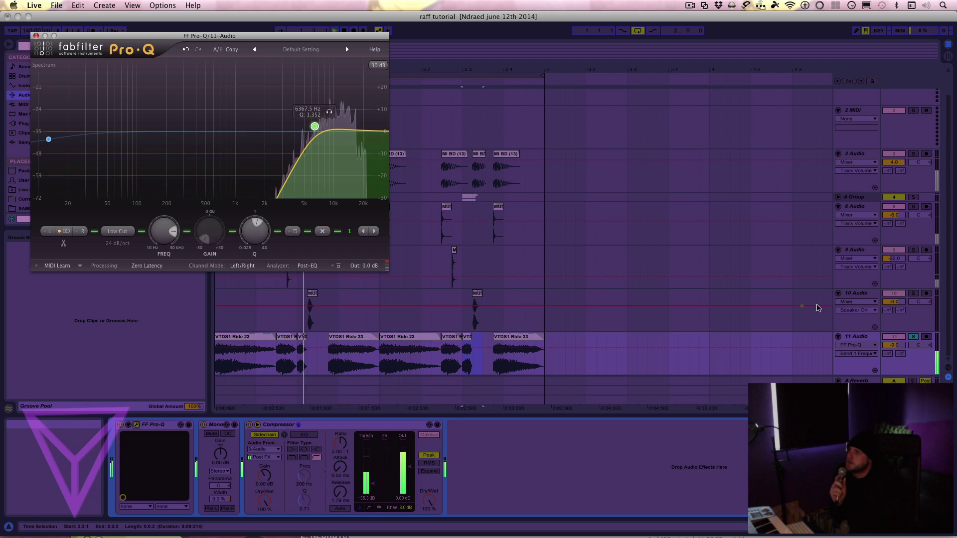
{"action": "left_click", "coordinate": [914, 337]}
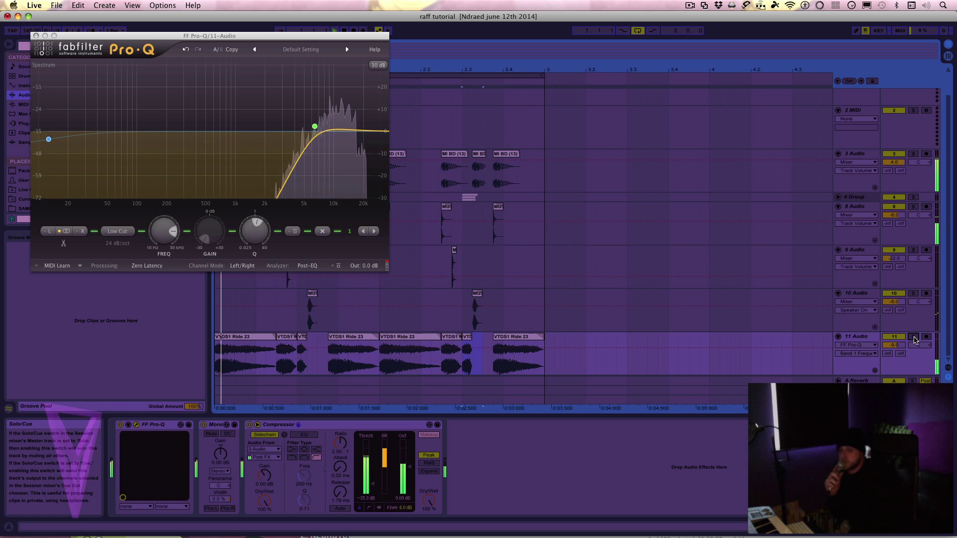
{"action": "left_click_drag", "start_coordinate": [901, 346], "coordinate": [901, 352]}
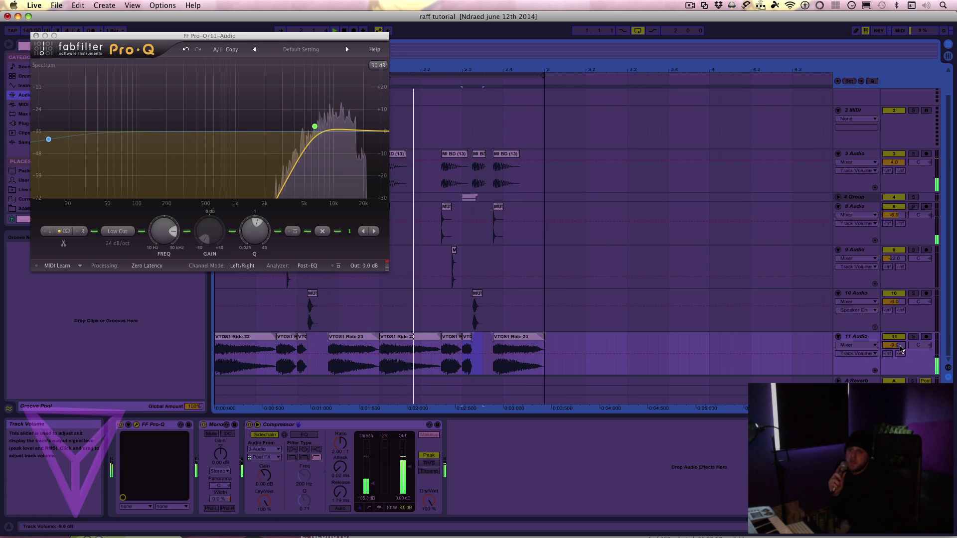
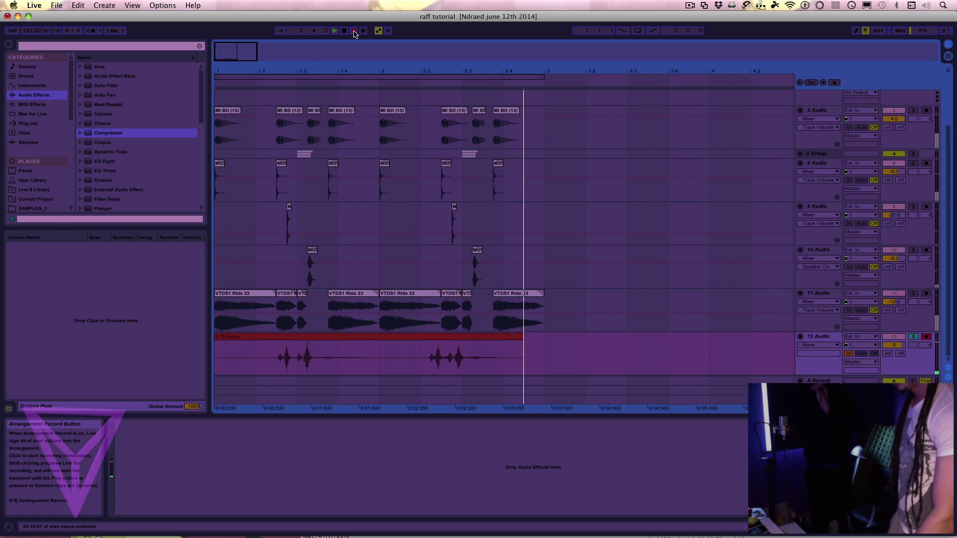
Step: Finish recording the microphone take on the 12 Audio track and briefly play it back
{"action": "left_click", "coordinate": [354, 32]}
{"action": "key", "text": "space"}
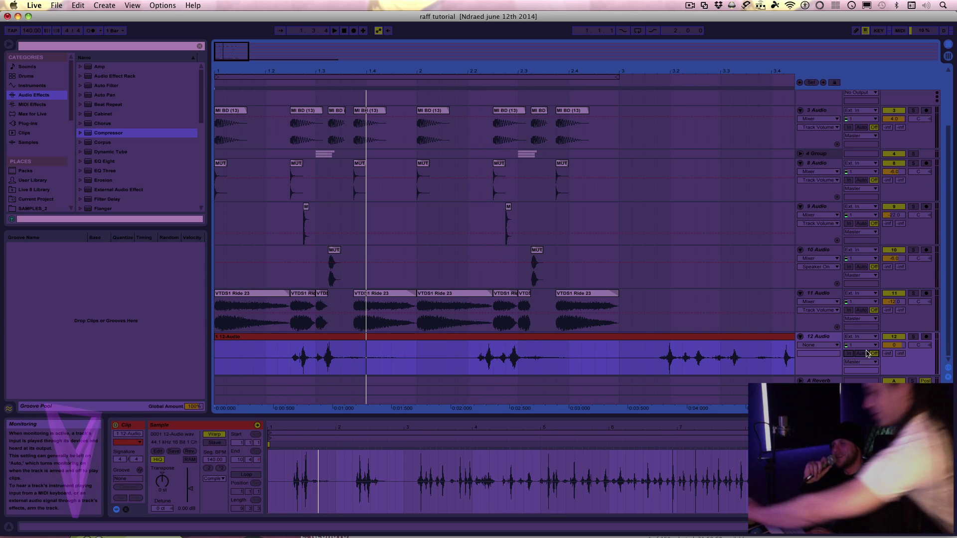
{"action": "key", "text": "space"}
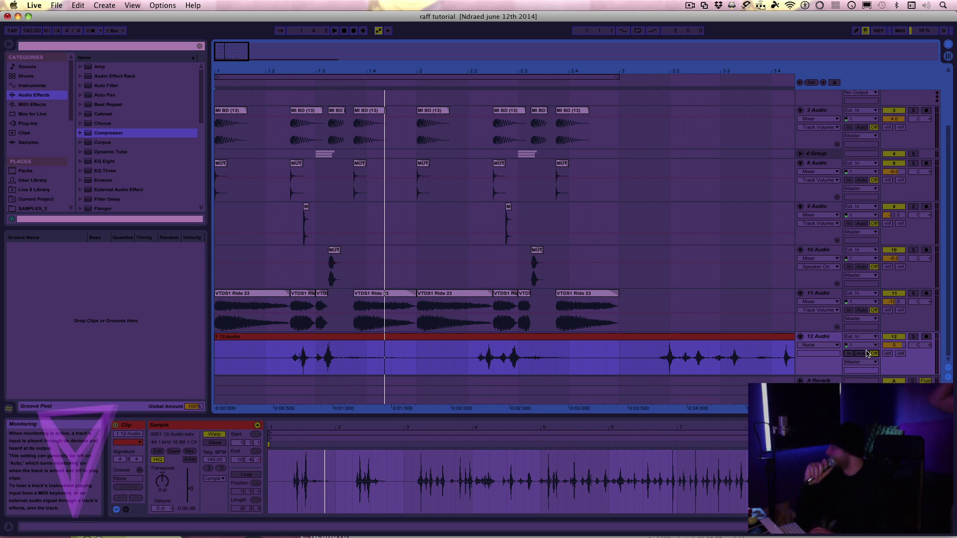
{"action": "key", "text": "space"}
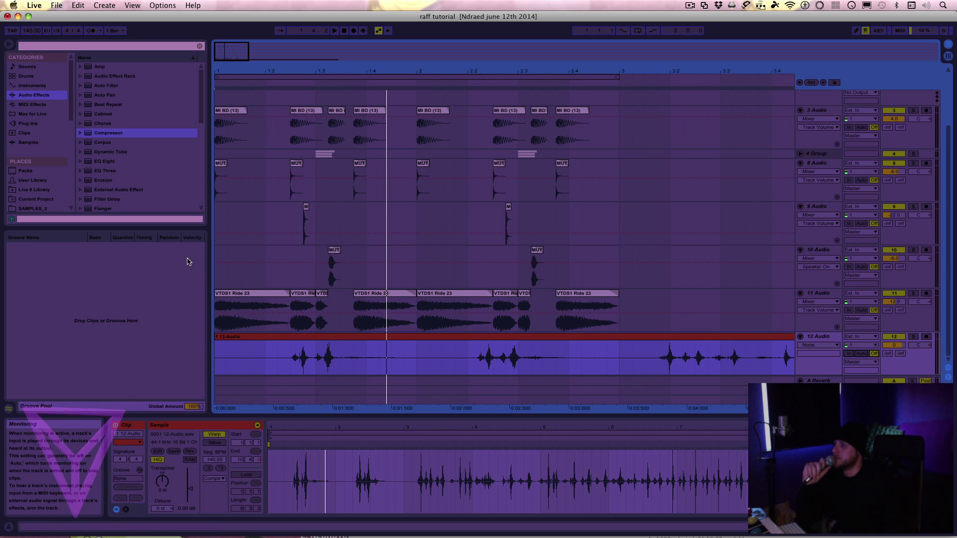
Step: Split the microphone recording at 1.4.1 on the 12 Audio track and lower that track's volume while checking playback
{"action": "left_click_drag", "start_coordinate": [365, 352], "coordinate": [267, 343]}
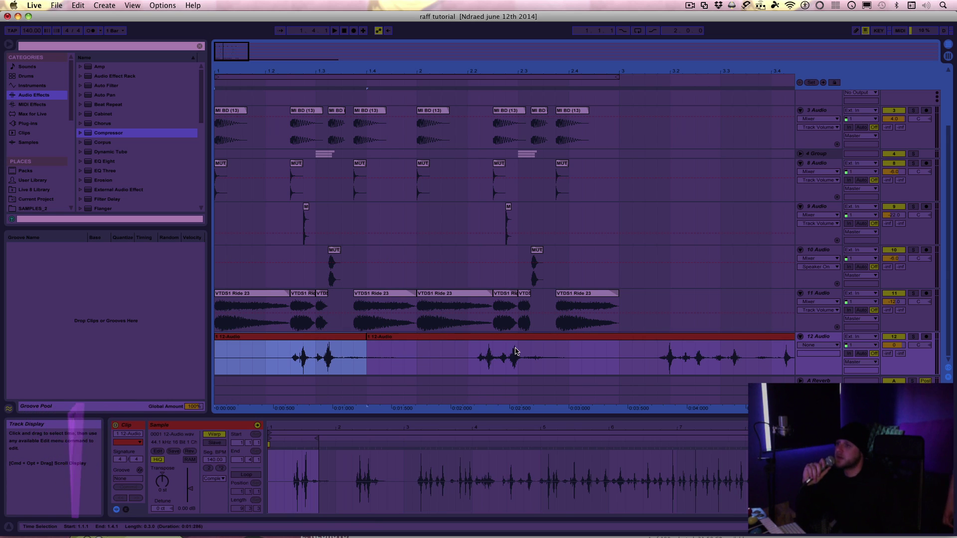
{"action": "left_click", "coordinate": [900, 348]}
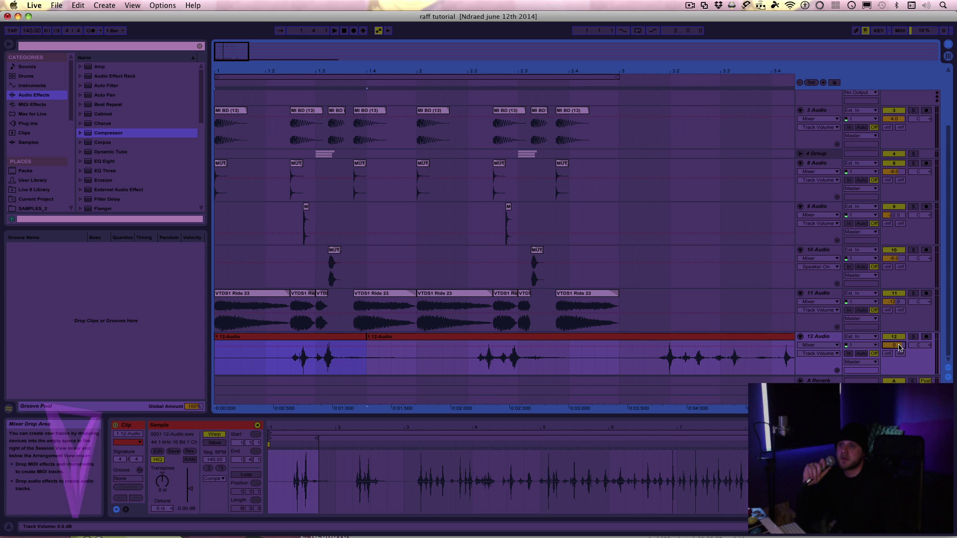
{"action": "key", "text": "space"}
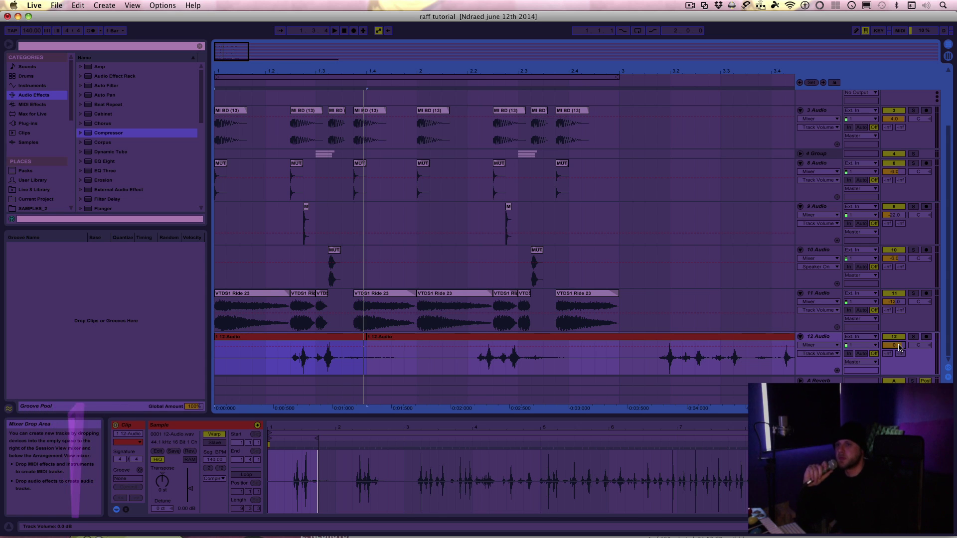
{"action": "key", "text": "space"}
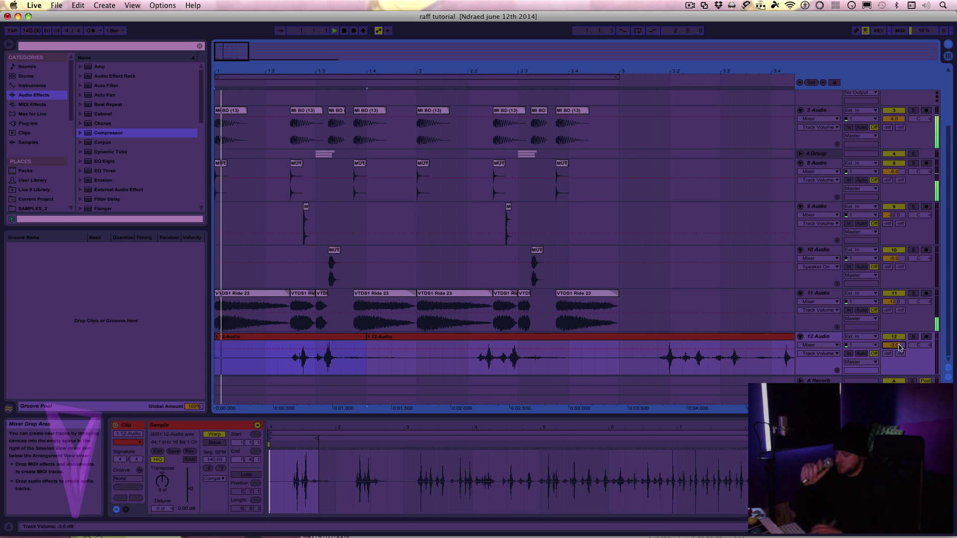
{"action": "left_click_drag", "start_coordinate": [899, 348], "coordinate": [899, 351]}
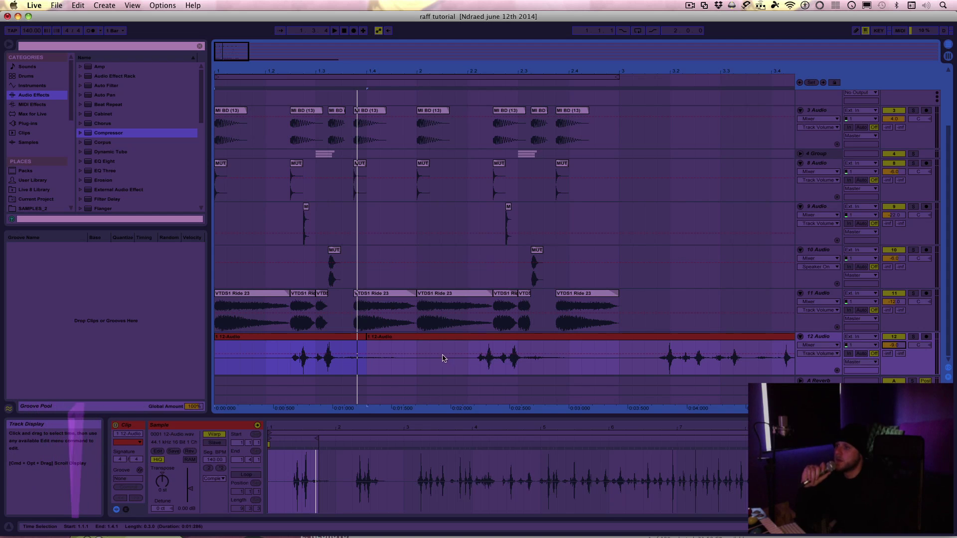
Step: Trim the start of the remaining microphone clip to bar 3 and audition the recording from bar 7
{"action": "left_click_drag", "start_coordinate": [369, 336], "coordinate": [617, 341]}
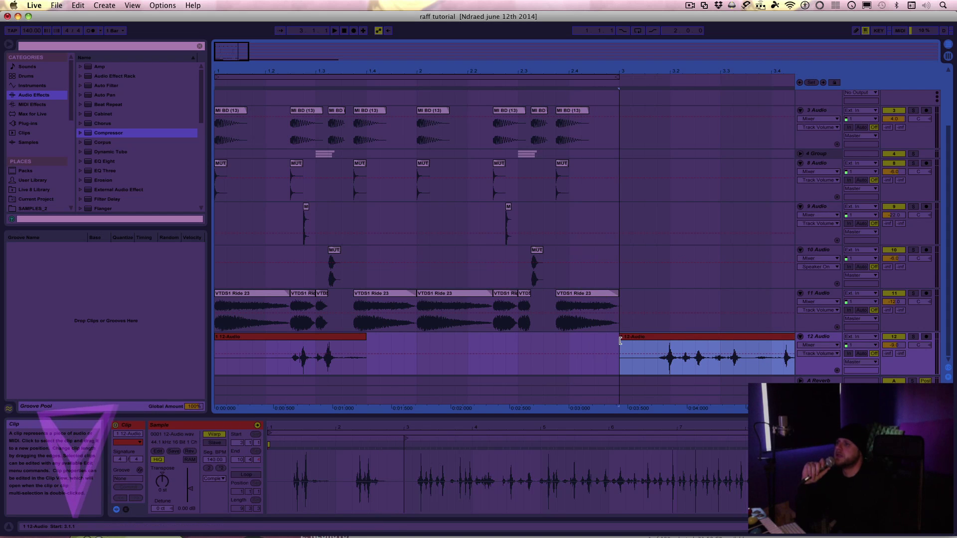
{"action": "left_click_drag", "start_coordinate": [531, 69], "coordinate": [284, 71]}
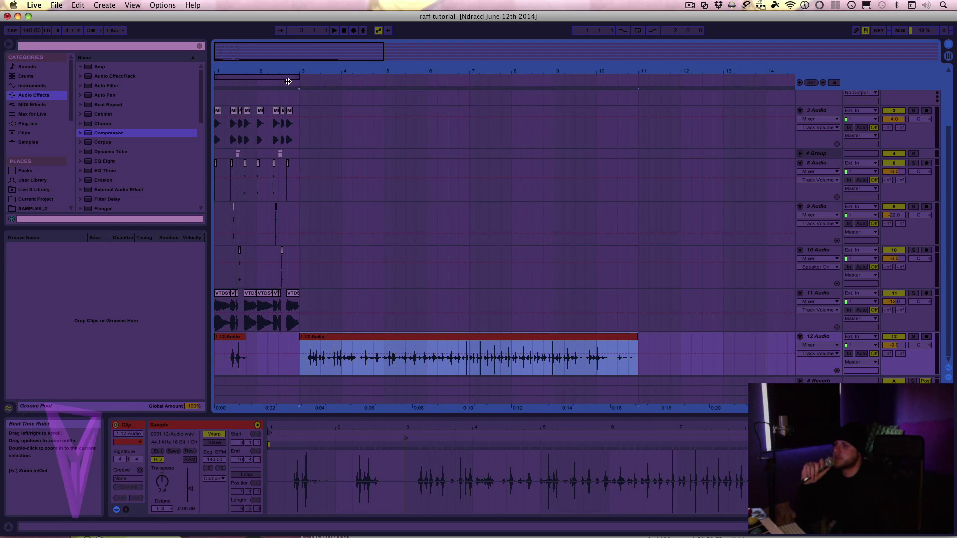
{"action": "left_click", "coordinate": [469, 369]}
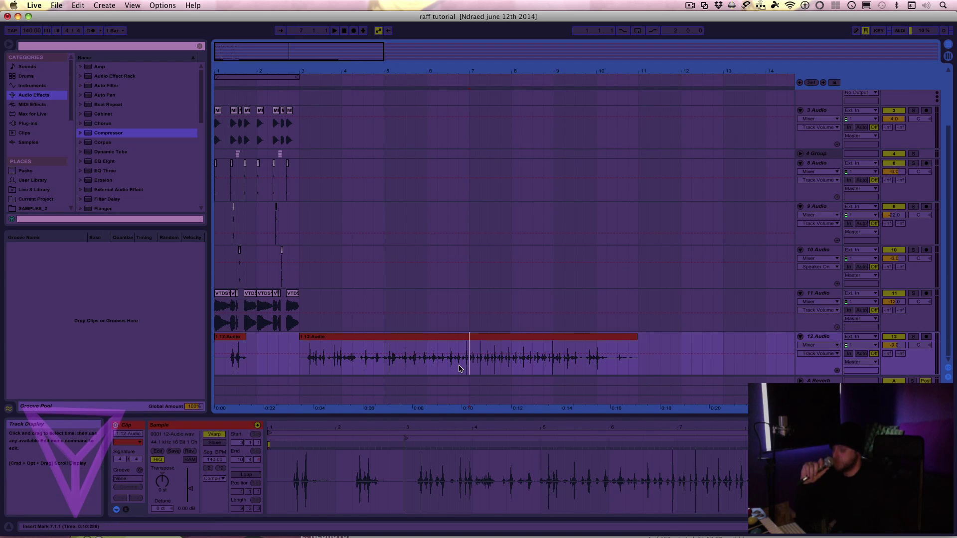
{"action": "key", "text": "space"}
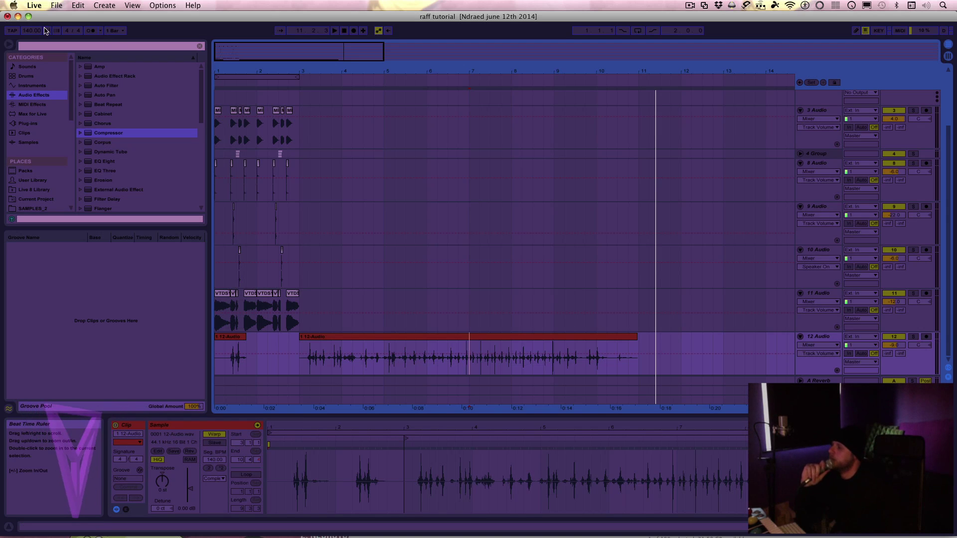
Step: Play the beat from the start, comparing it with the 12 Audio microphone track muted and active
{"action": "left_click", "coordinate": [346, 31]}
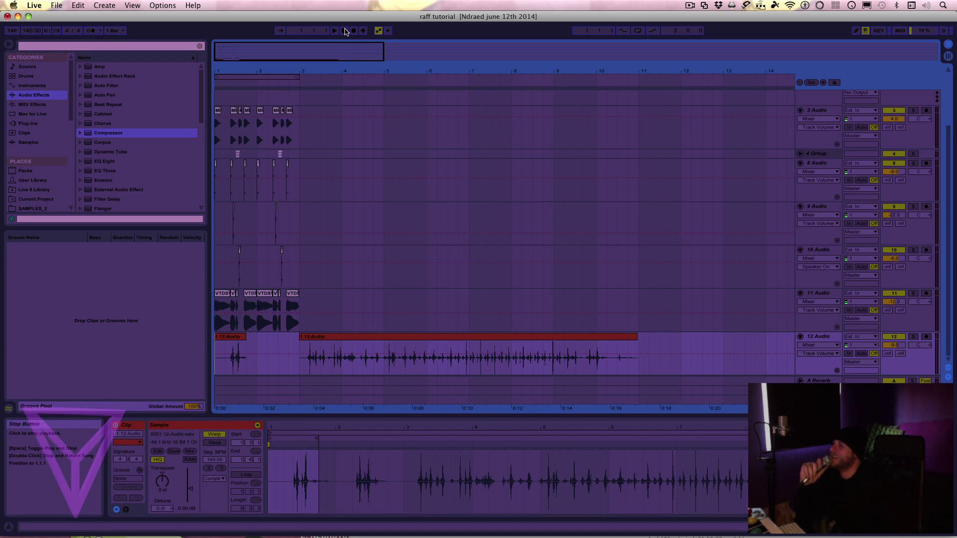
{"action": "key", "text": "space"}
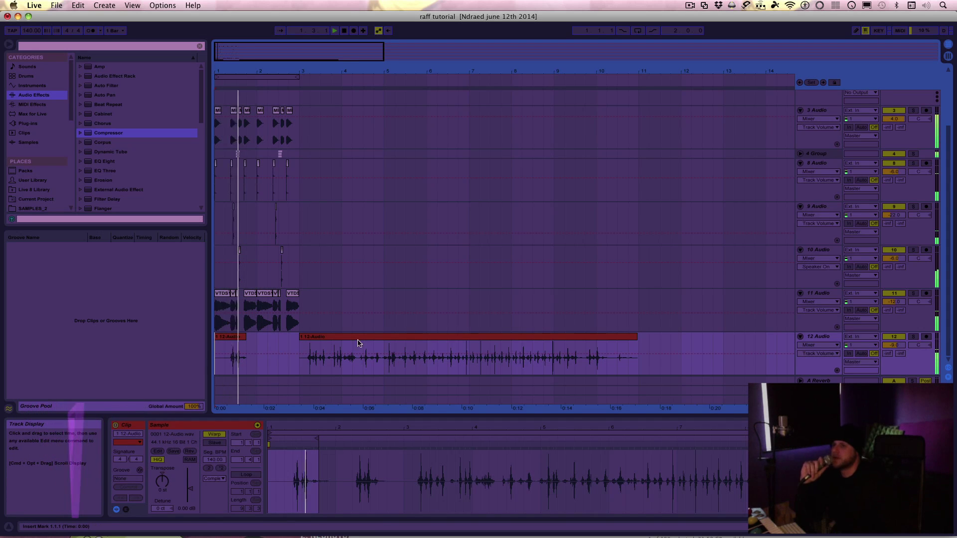
{"action": "key", "text": "space"}
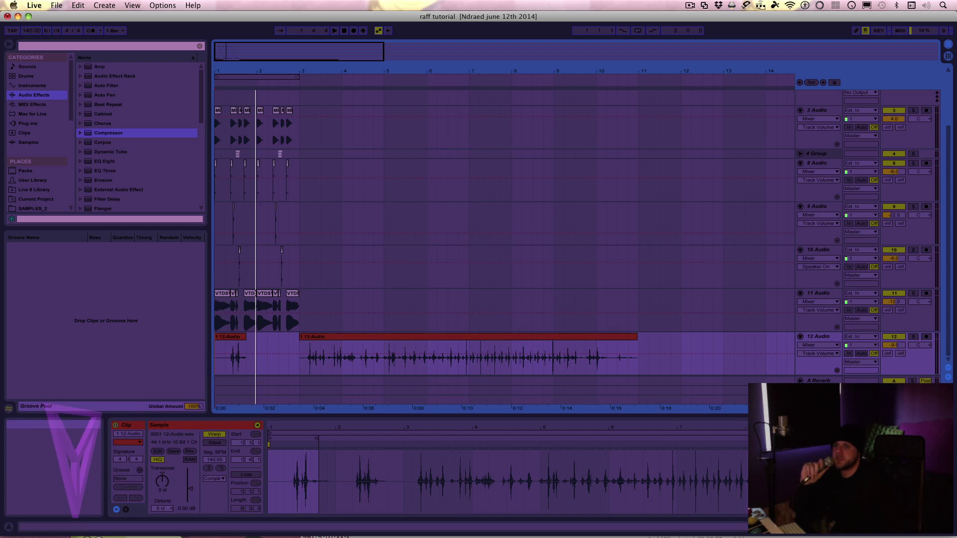
{"action": "key", "text": "space"}
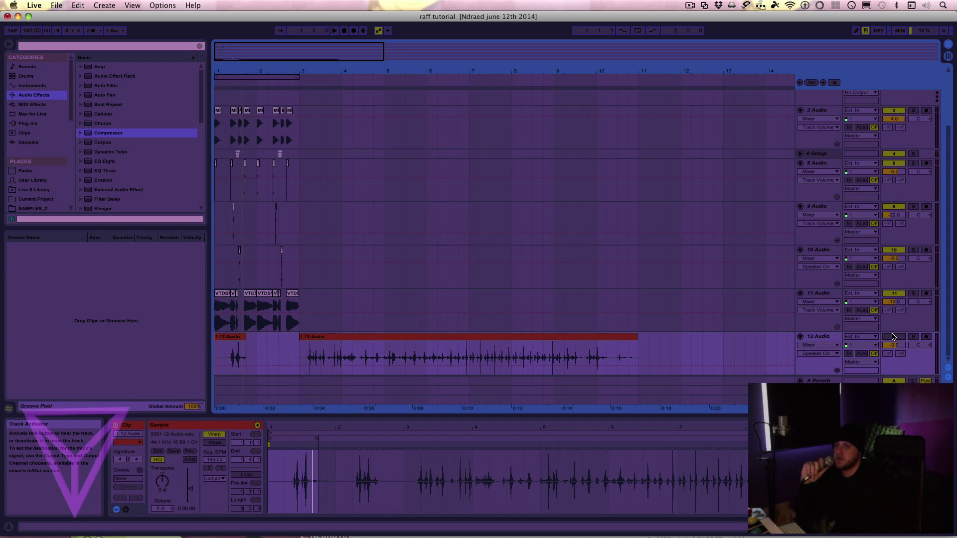
{"action": "key", "text": "space"}
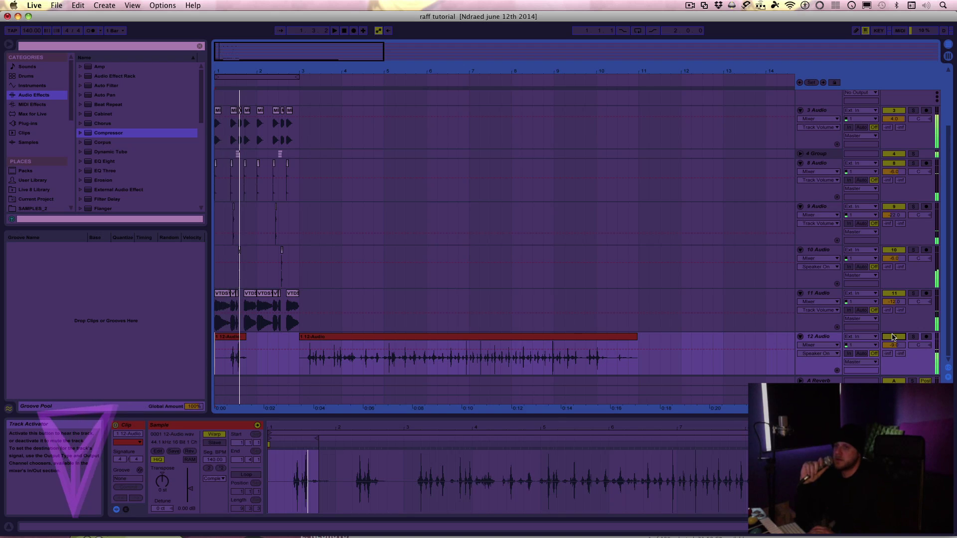
{"action": "key", "text": "space"}
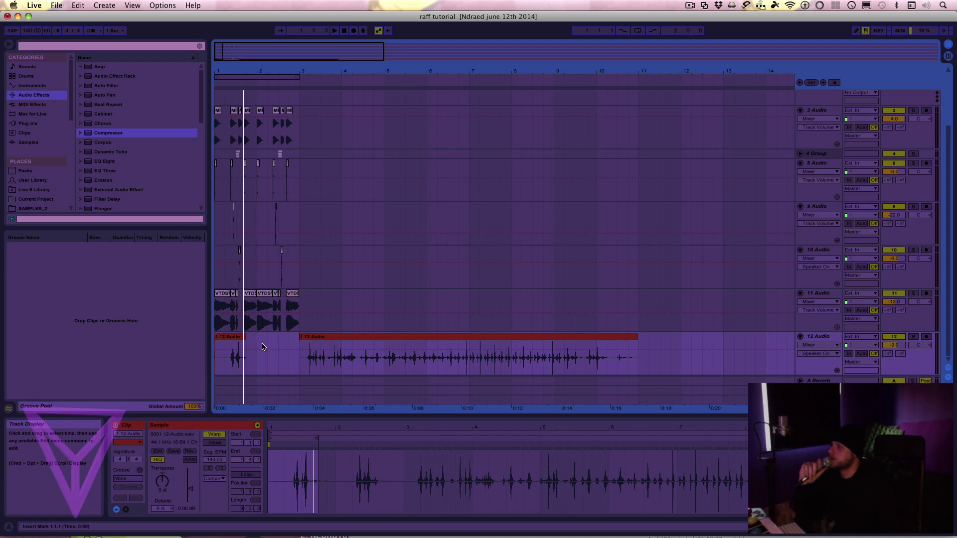
Step: Duplicate bar 1 of the 12 Audio track into bar 2 and play the two-bar beat looped from the start
{"action": "left_click_drag", "start_coordinate": [258, 348], "coordinate": [216, 353]}
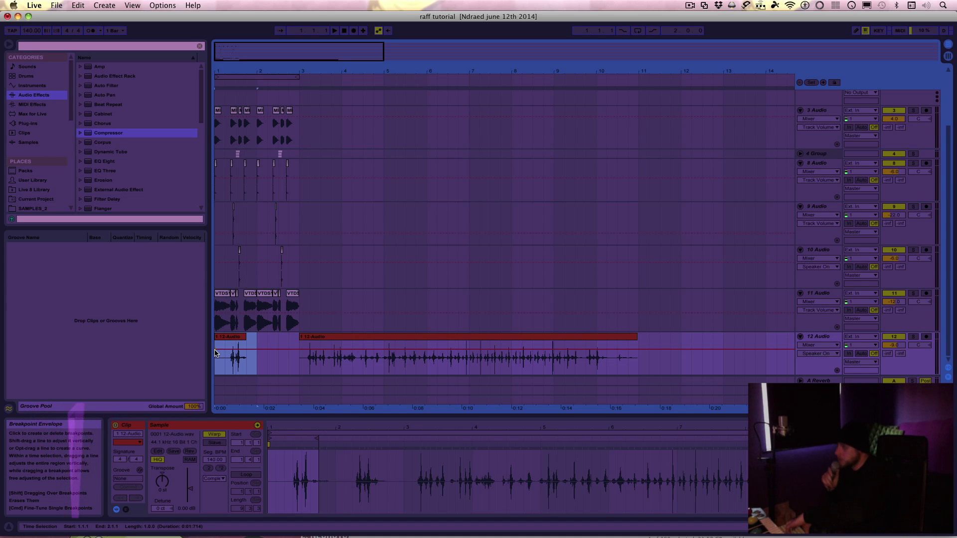
{"action": "key", "text": "super+d"}
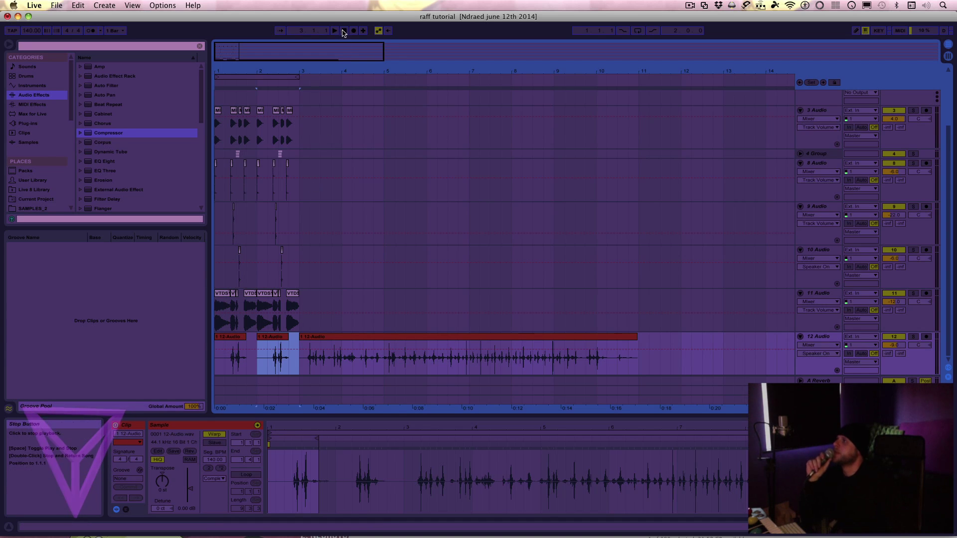
{"action": "left_click", "coordinate": [344, 31]}
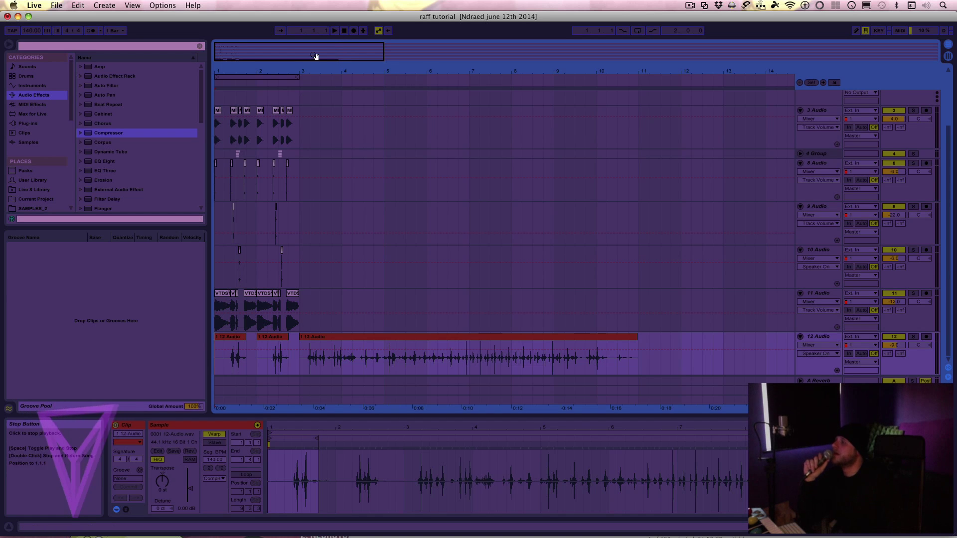
{"action": "left_click_drag", "start_coordinate": [314, 70], "coordinate": [315, 66]}
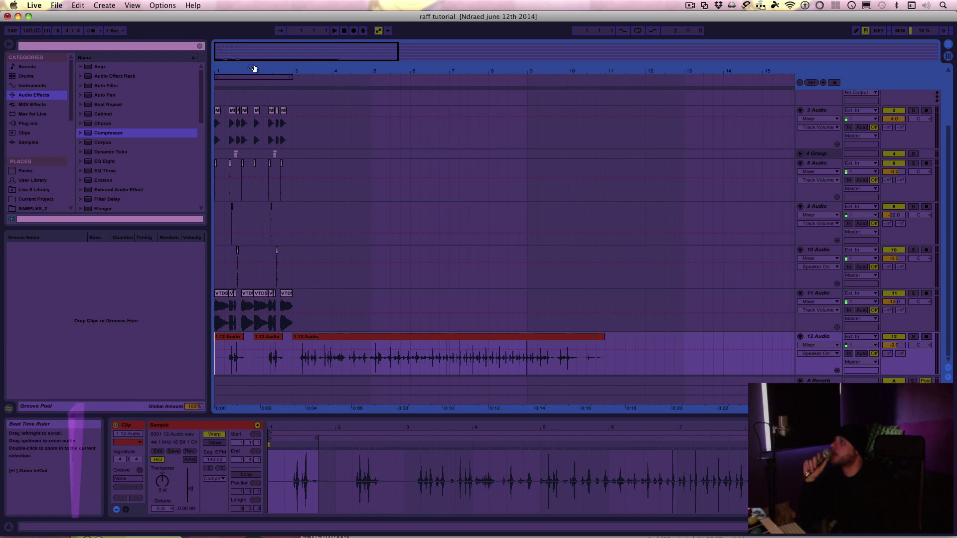
{"action": "mouse_move", "coordinate": [231, 71]}
{"action": "left_mouse_down"}
{"action": "mouse_move", "coordinate": [231, 86]}
{"action": "mouse_move", "coordinate": [236, 72]}
{"action": "left_mouse_up"}
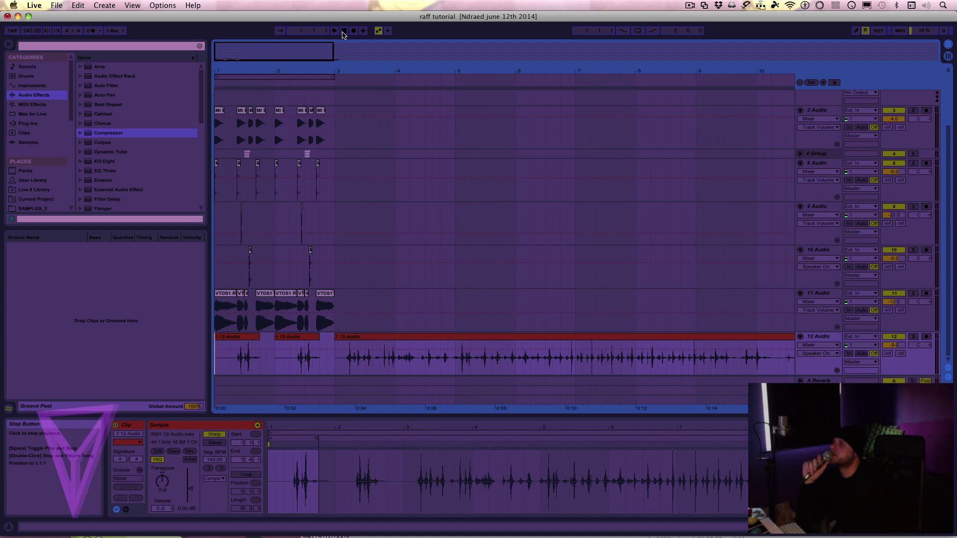
{"action": "left_click", "coordinate": [639, 31]}
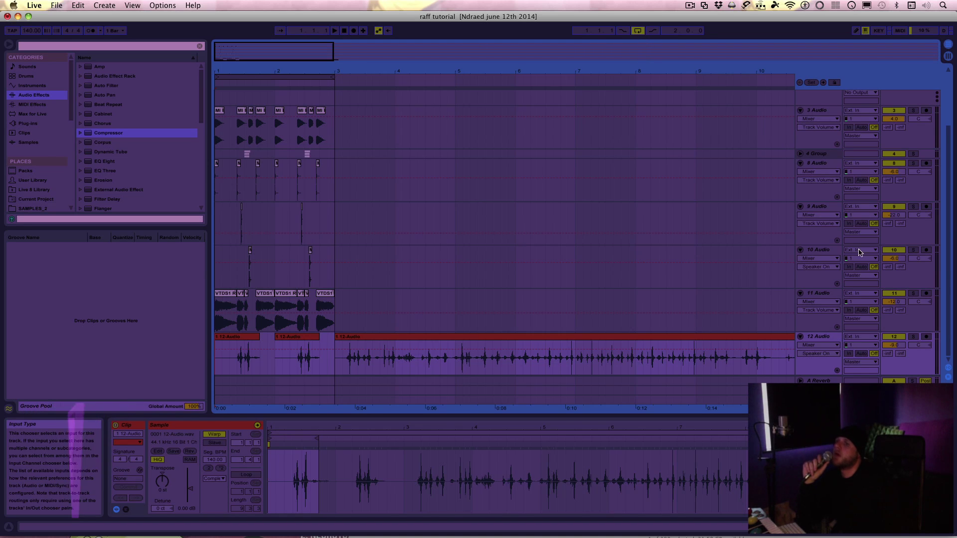
{"action": "key", "text": "space"}
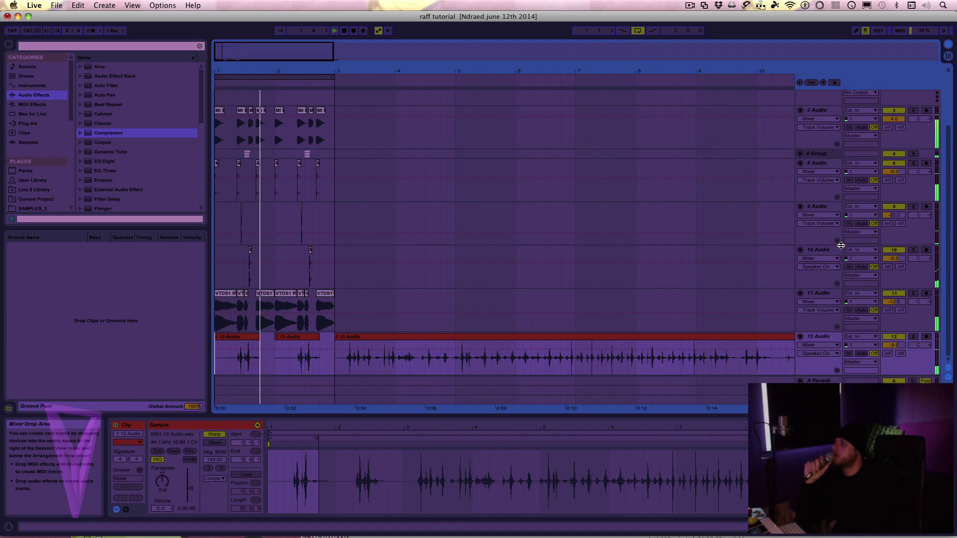